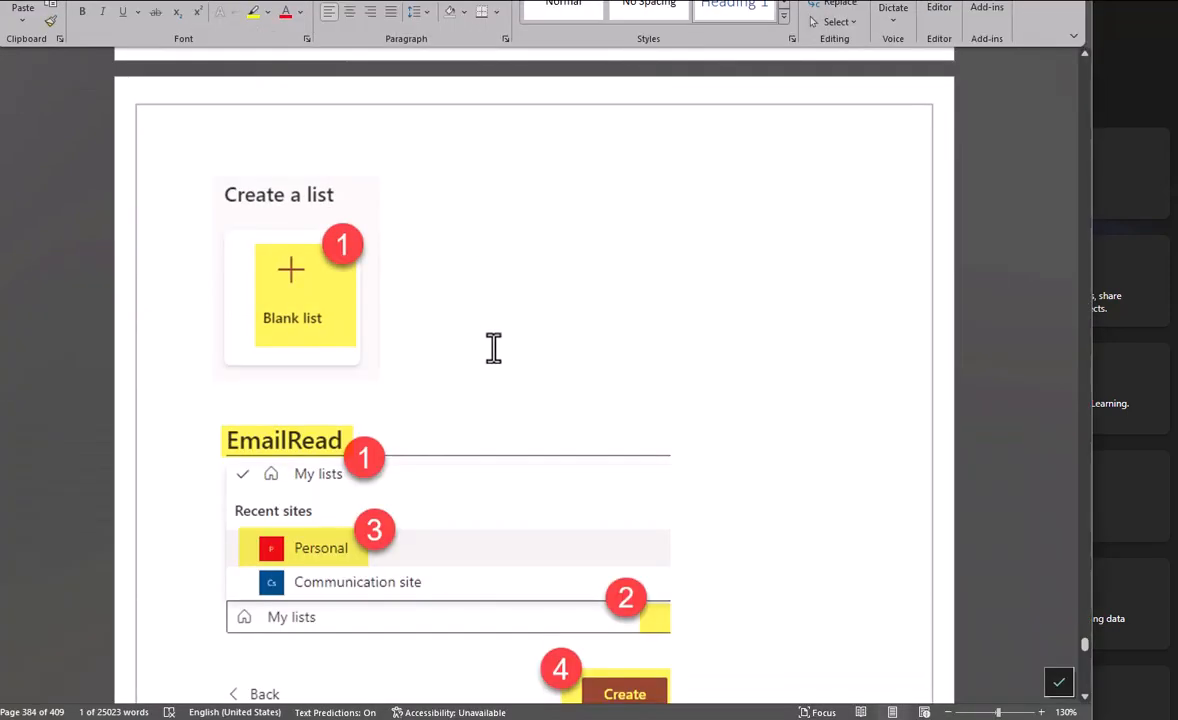
Review the guide's illustrated instructions from creating the EmailRead list through configuring the scheduled flow's Create item action
{"action": "scroll", "coordinate": [494, 348], "scroll_direction": "down", "scroll_amount": 3}
{"action": "scroll", "coordinate": [584, 345], "scroll_direction": "up", "scroll_amount": 2}
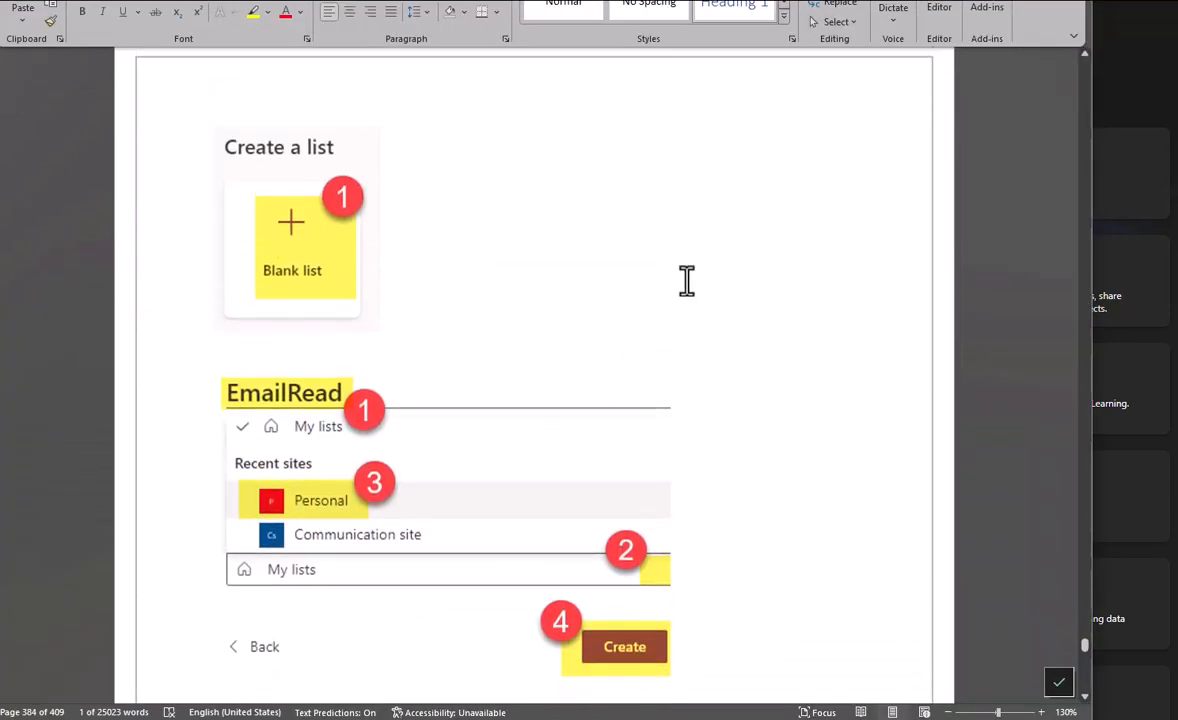
{"action": "scroll", "coordinate": [686, 281], "scroll_direction": "down", "scroll_amount": 10}
{"action": "scroll", "coordinate": [686, 283], "scroll_direction": "down", "scroll_amount": 3}
{"action": "scroll", "coordinate": [694, 283], "scroll_direction": "up", "scroll_amount": 1}
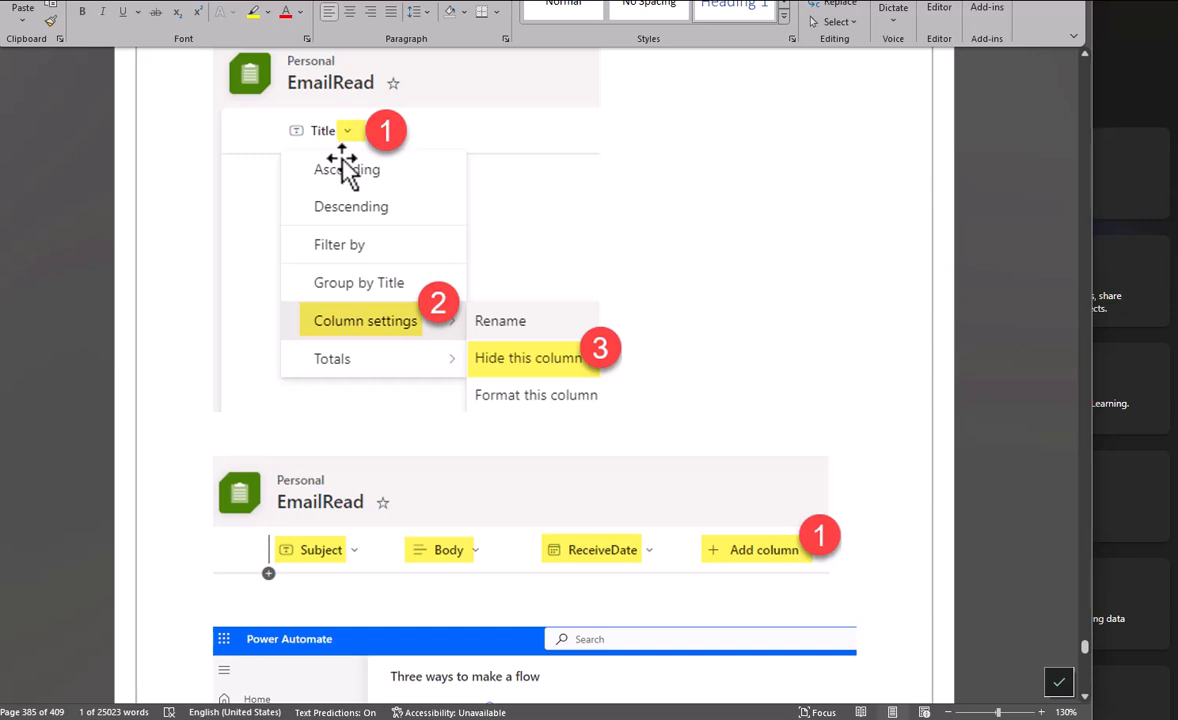
{"action": "scroll", "coordinate": [345, 170], "scroll_direction": "down", "scroll_amount": 4}
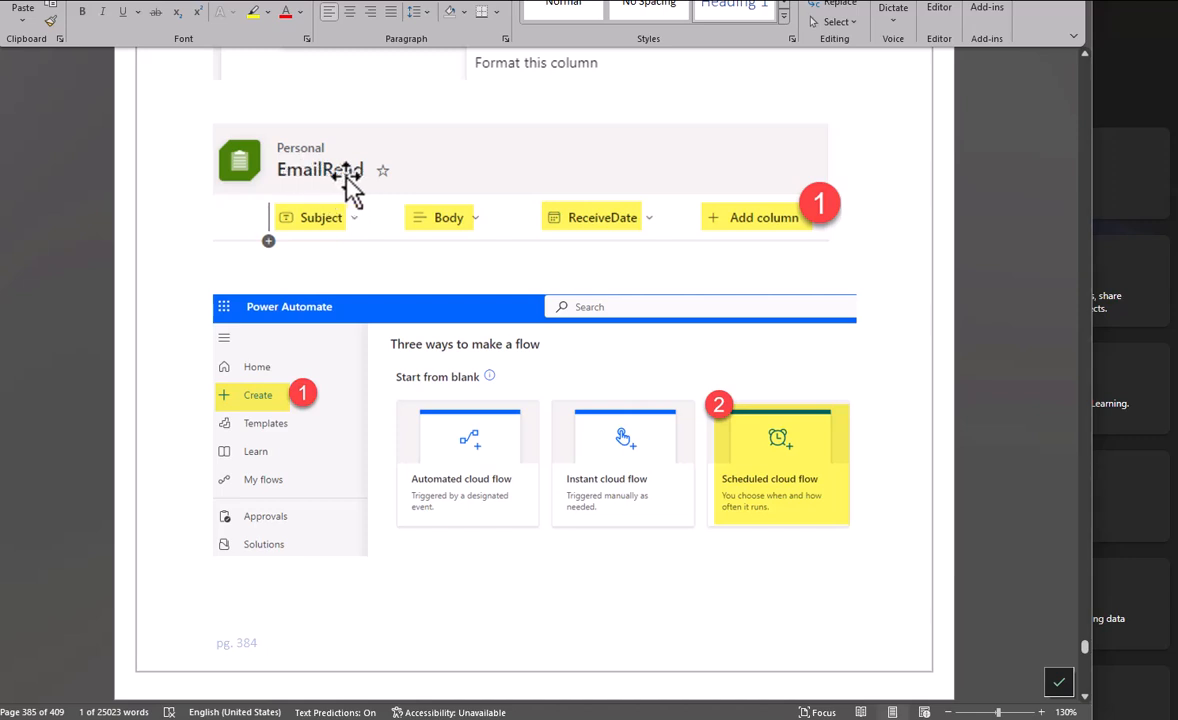
{"action": "scroll", "coordinate": [345, 170], "scroll_direction": "down", "scroll_amount": 7}
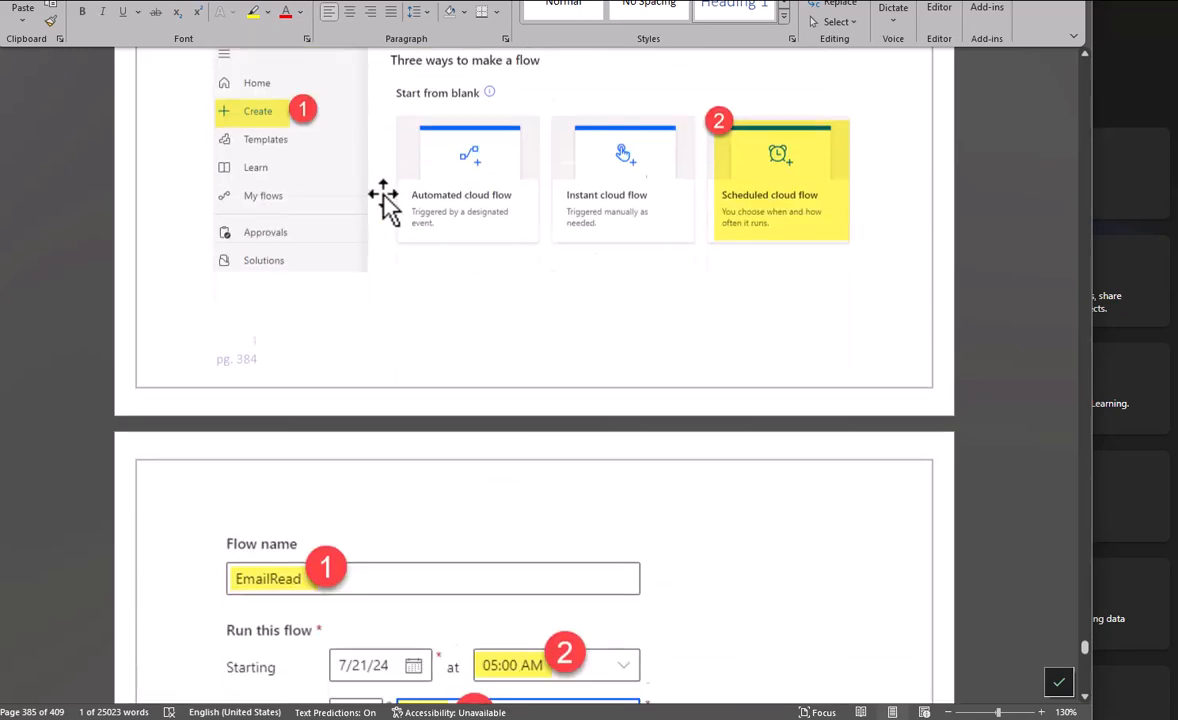
{"action": "scroll", "coordinate": [430, 225], "scroll_direction": "down", "scroll_amount": 7}
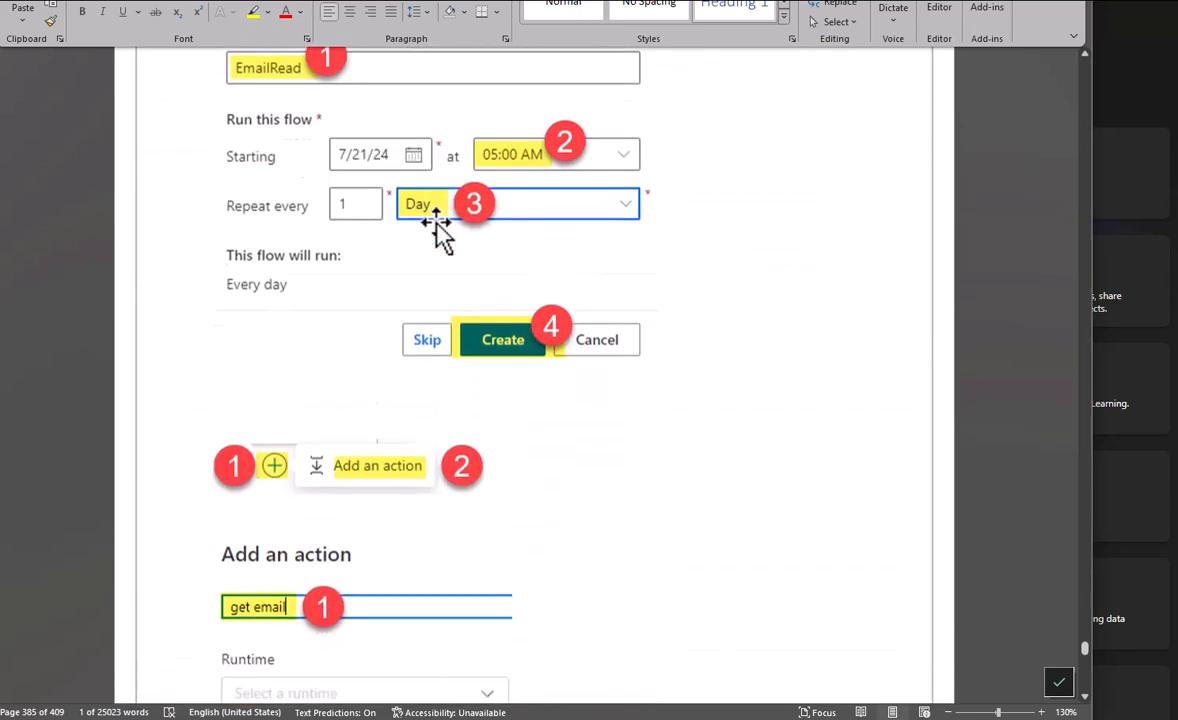
{"action": "scroll", "coordinate": [441, 232], "scroll_direction": "up", "scroll_amount": 5}
{"action": "scroll", "coordinate": [447, 231], "scroll_direction": "down", "scroll_amount": 12}
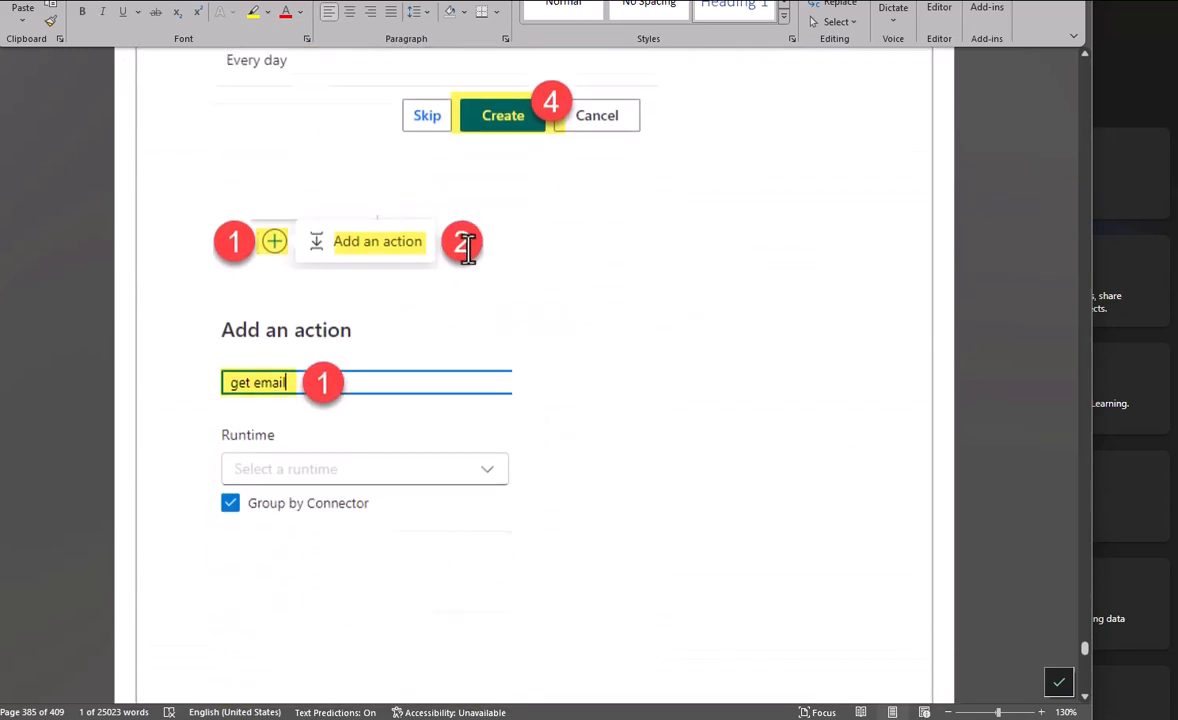
{"action": "scroll", "coordinate": [505, 287], "scroll_direction": "down", "scroll_amount": 3}
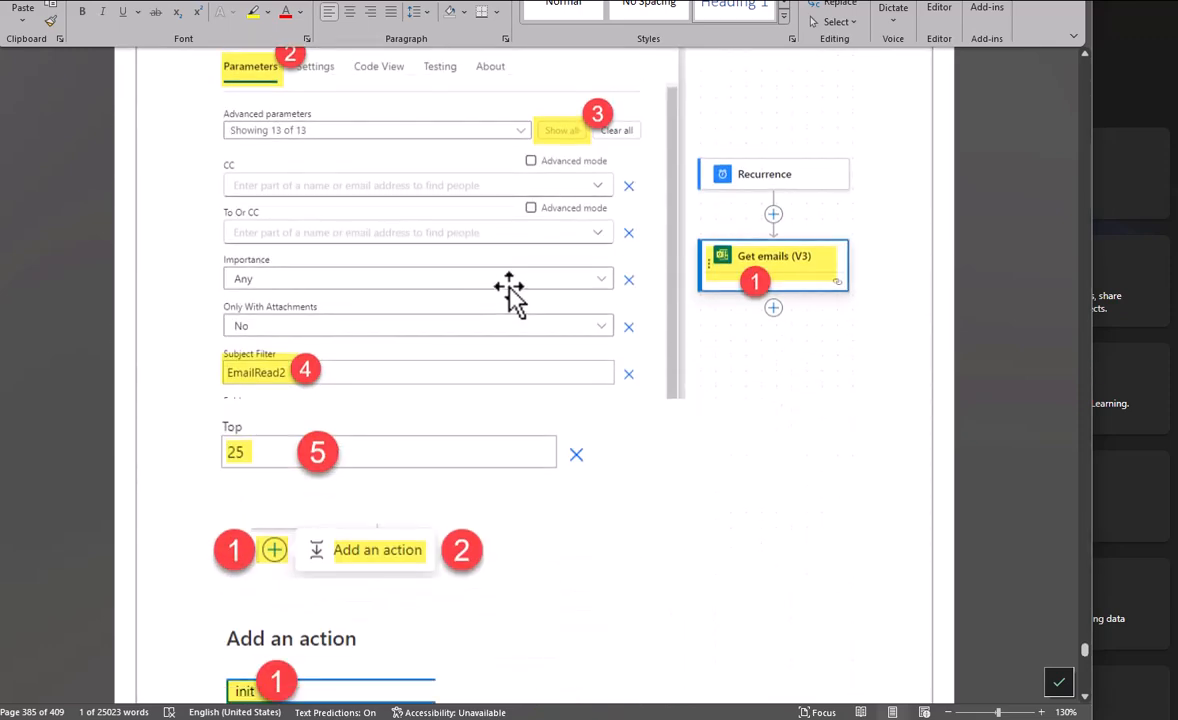
{"action": "scroll", "coordinate": [312, 405], "scroll_direction": "down", "scroll_amount": 16}
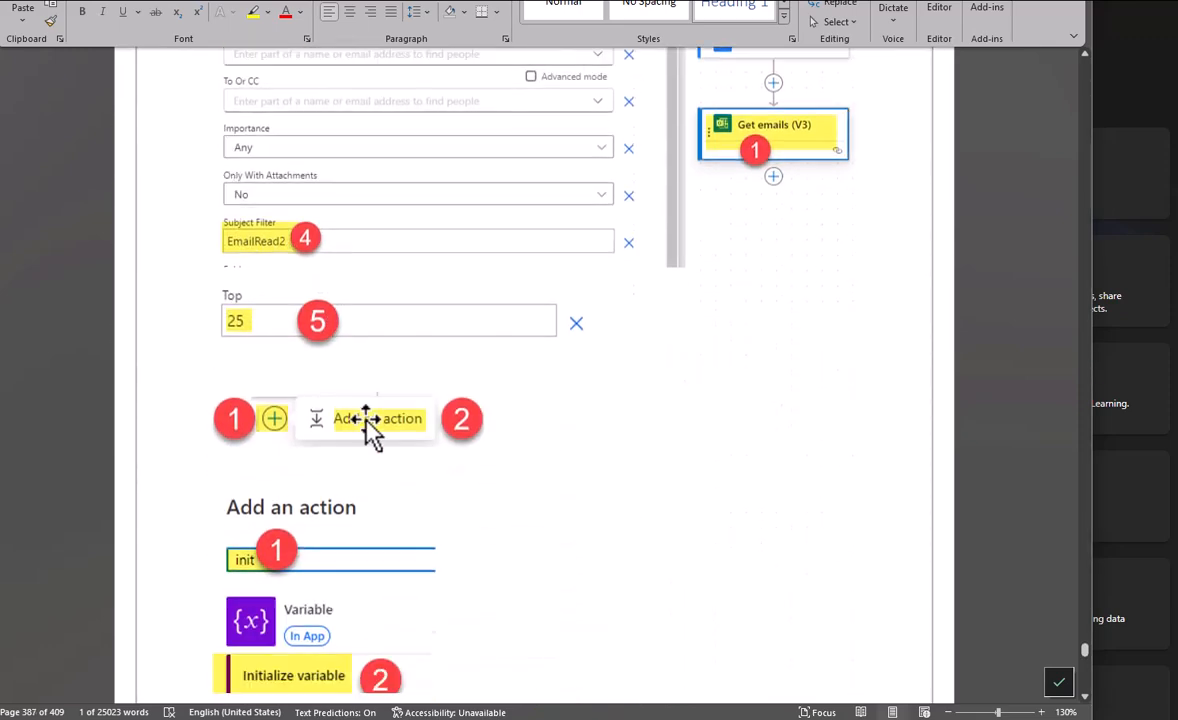
{"action": "scroll", "coordinate": [481, 455], "scroll_direction": "down", "scroll_amount": 14}
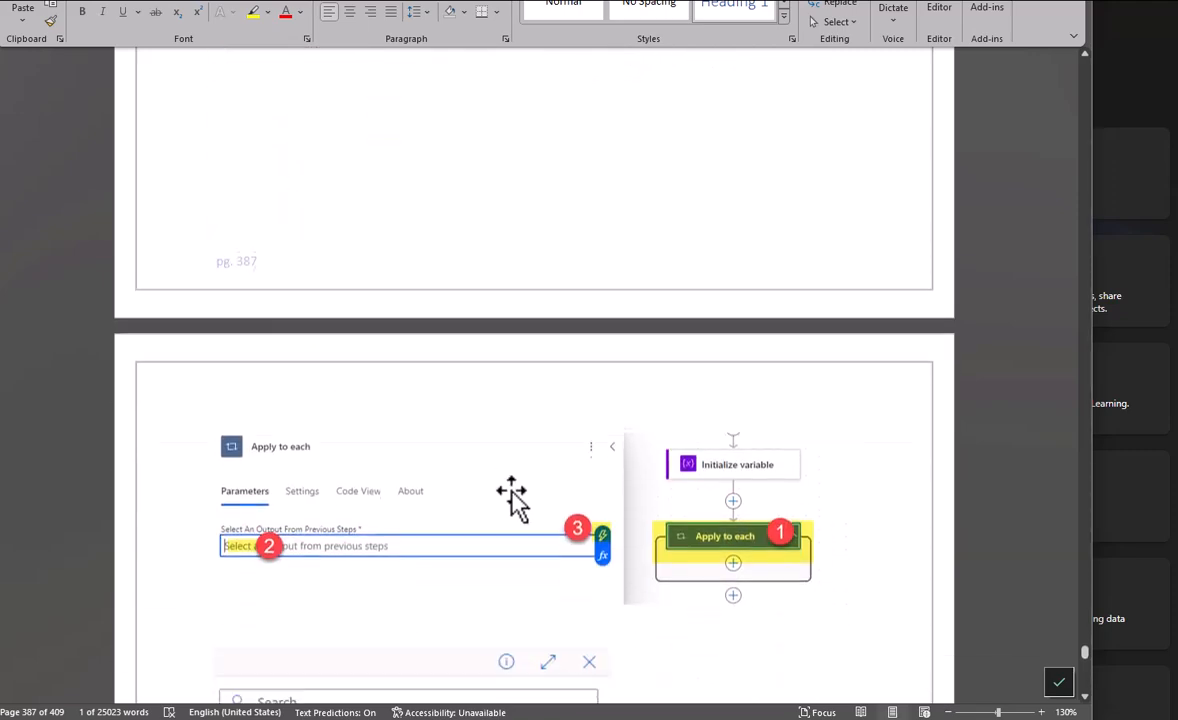
{"action": "scroll", "coordinate": [571, 512], "scroll_direction": "down", "scroll_amount": 12}
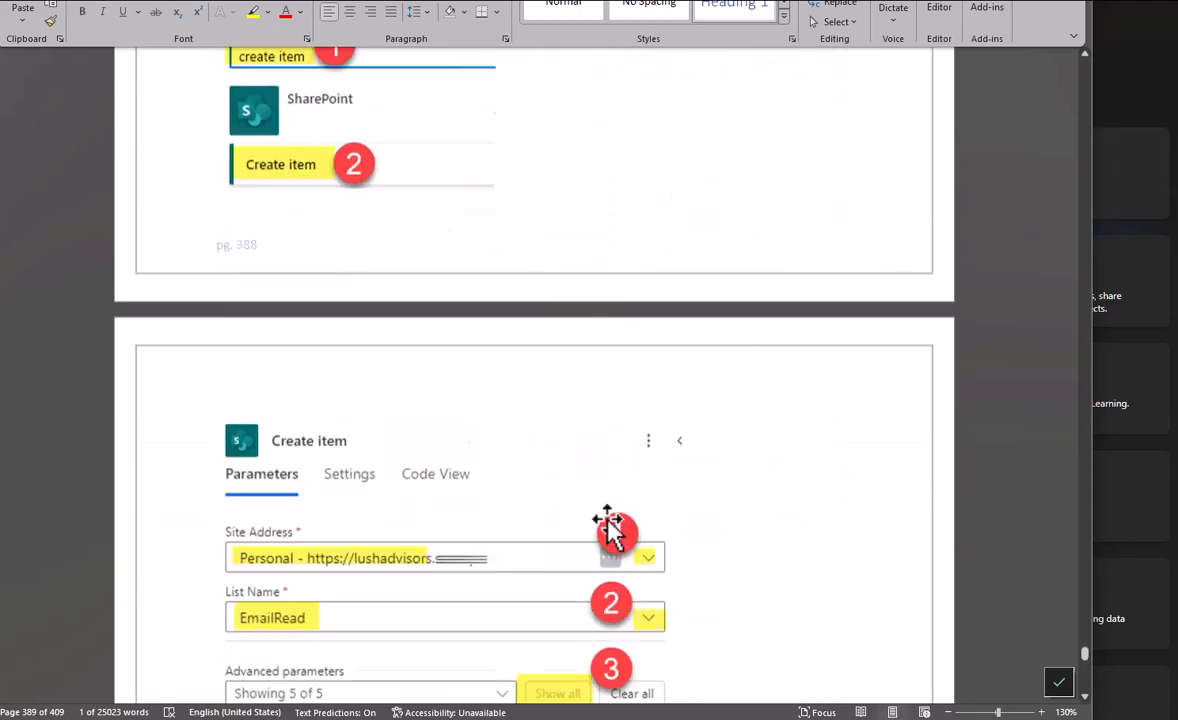
{"action": "scroll", "coordinate": [683, 488], "scroll_direction": "down", "scroll_amount": 8}
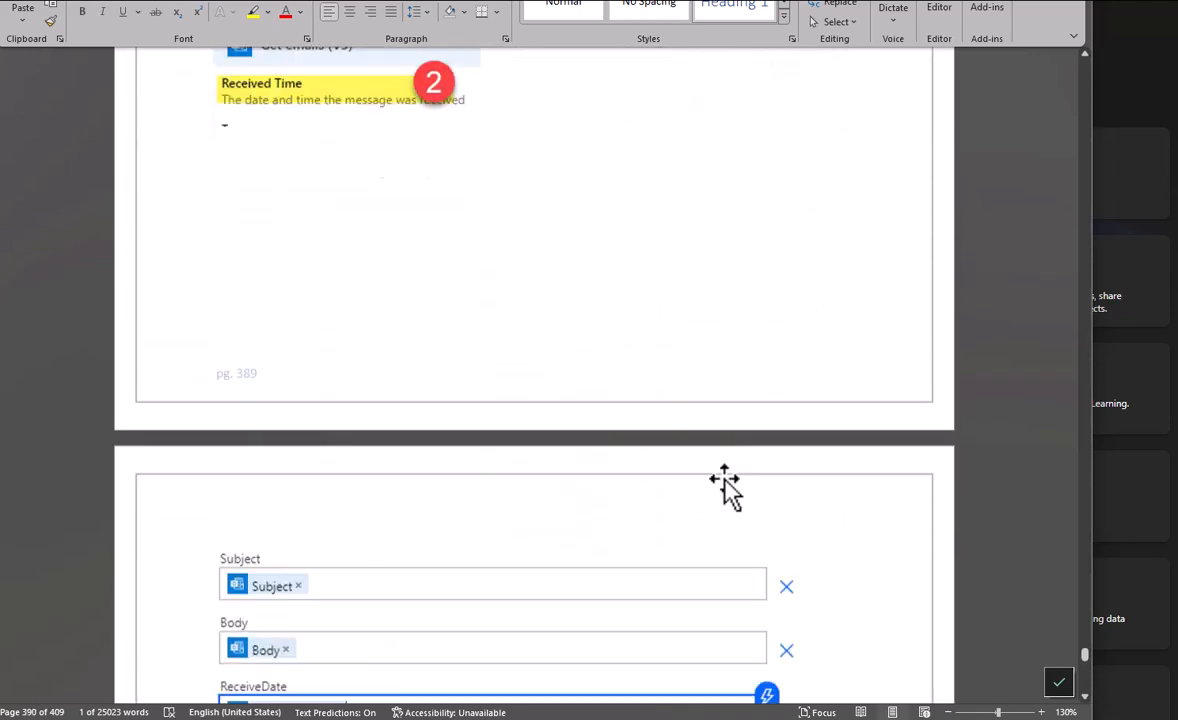
{"action": "scroll", "coordinate": [729, 465], "scroll_direction": "down", "scroll_amount": 2}
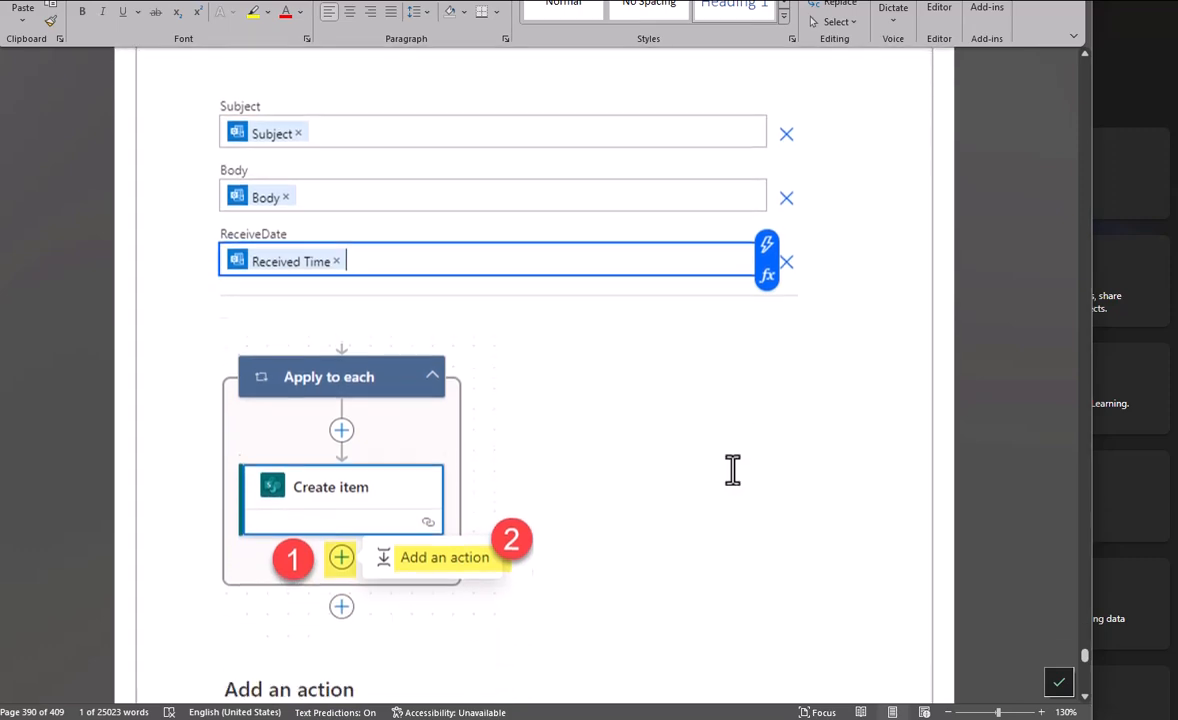
Return through the guide to the heading of the section on scheduled email backup based on a common attribute
{"action": "scroll", "coordinate": [732, 464], "scroll_direction": "up", "scroll_amount": 12}
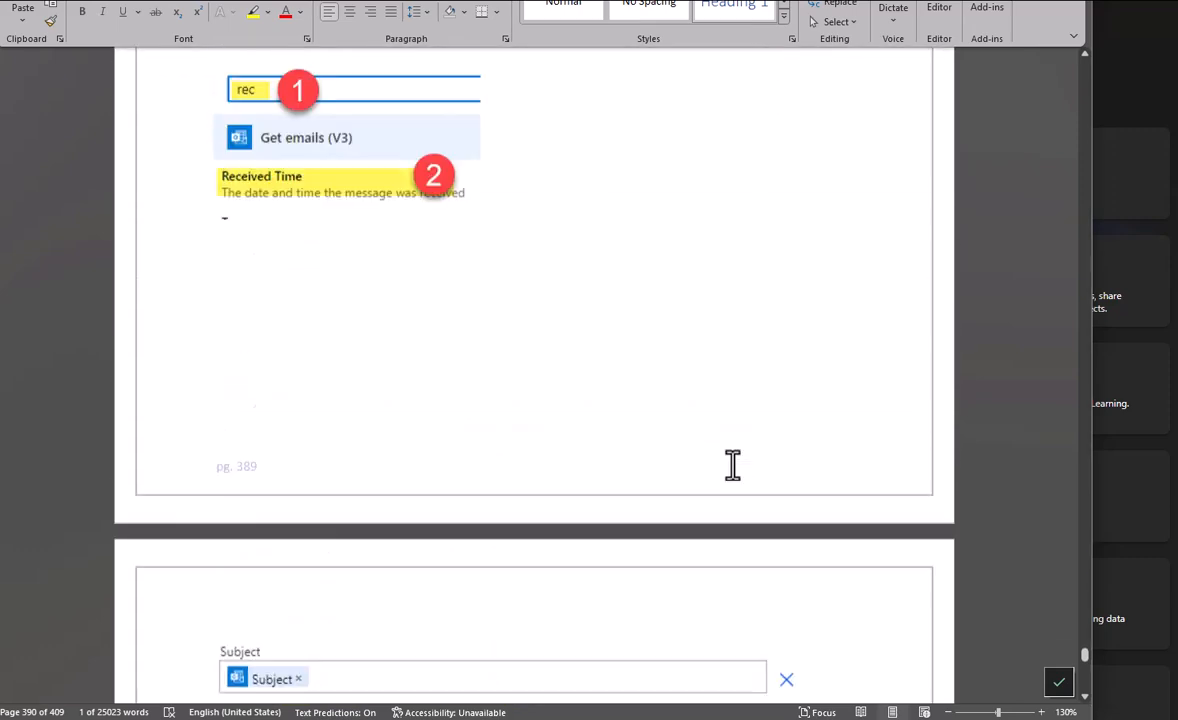
{"action": "scroll", "coordinate": [735, 463], "scroll_direction": "up", "scroll_amount": 15}
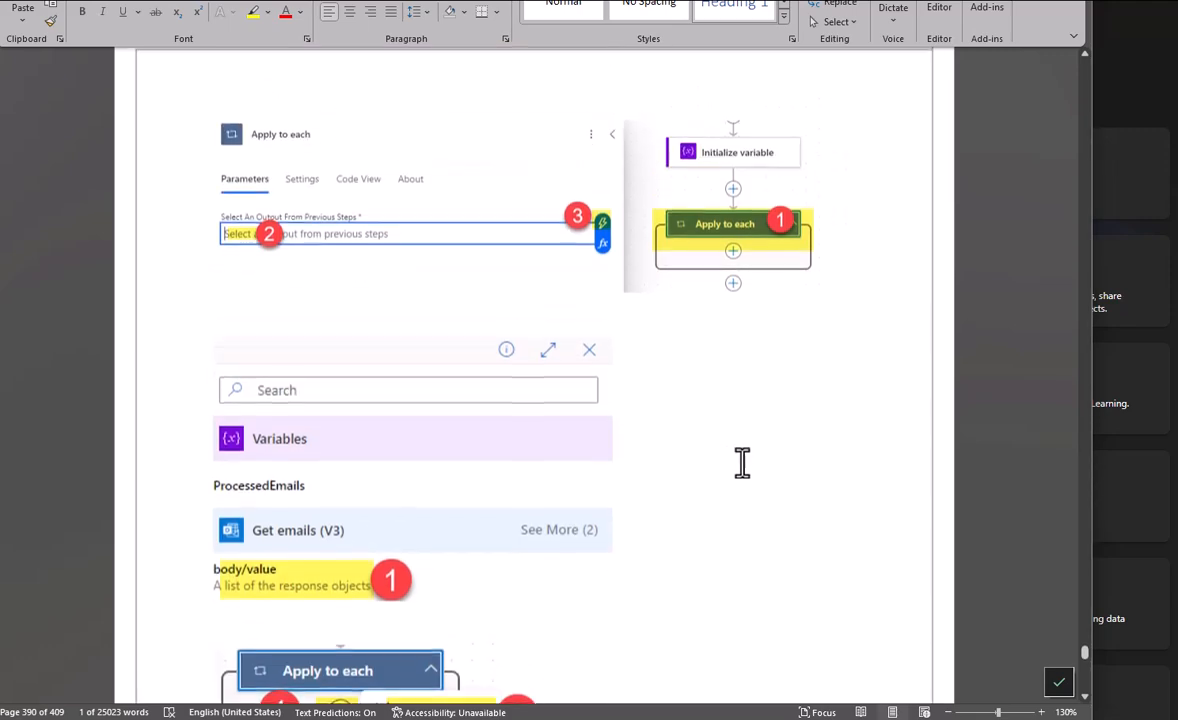
{"action": "scroll", "coordinate": [741, 462], "scroll_direction": "up", "scroll_amount": 10}
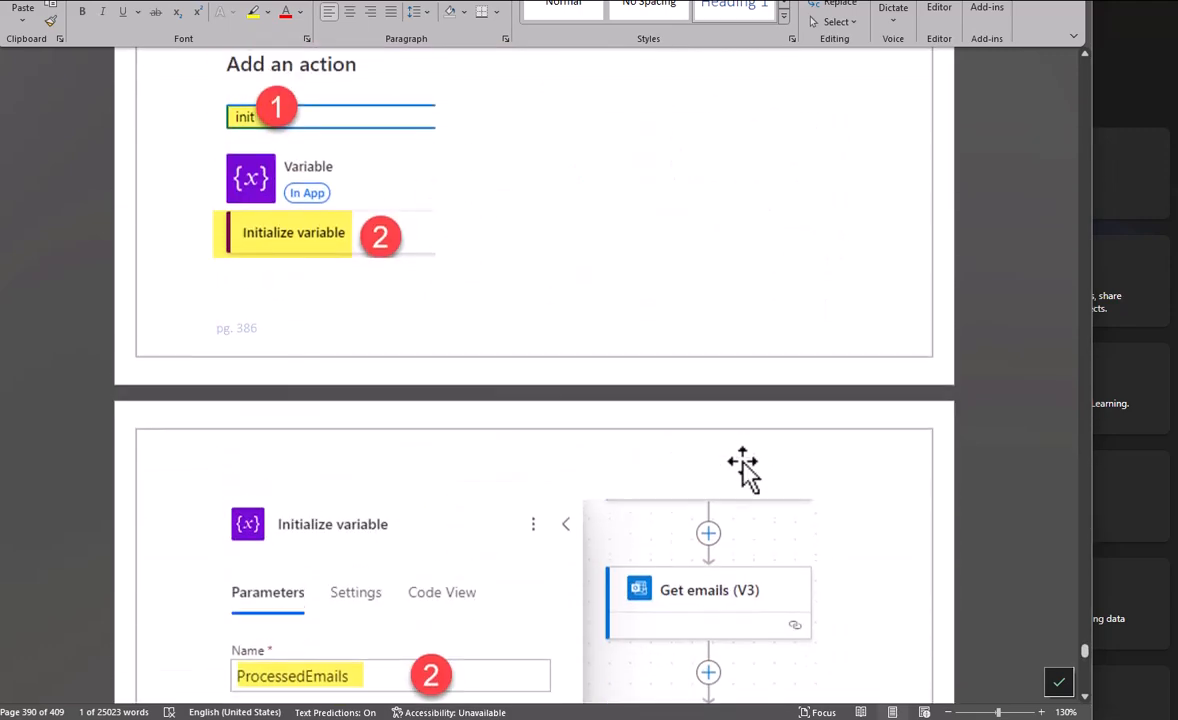
{"action": "scroll", "coordinate": [741, 462], "scroll_direction": "up", "scroll_amount": 12}
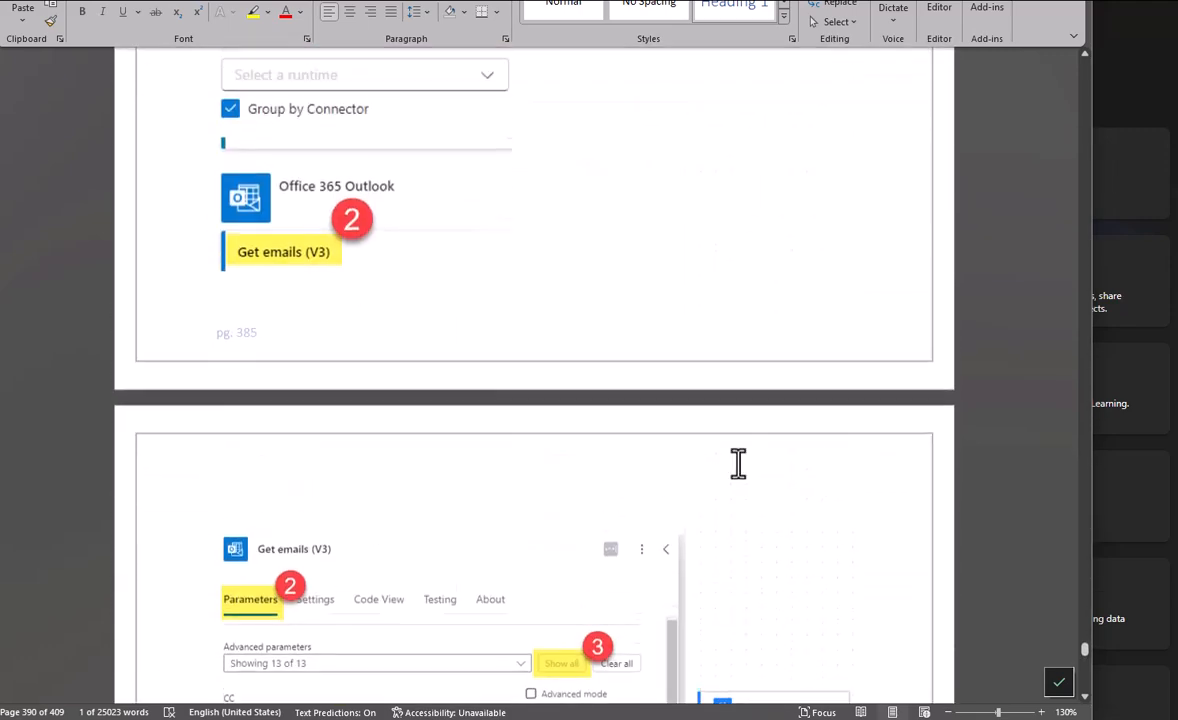
{"action": "scroll", "coordinate": [738, 463], "scroll_direction": "up", "scroll_amount": 12}
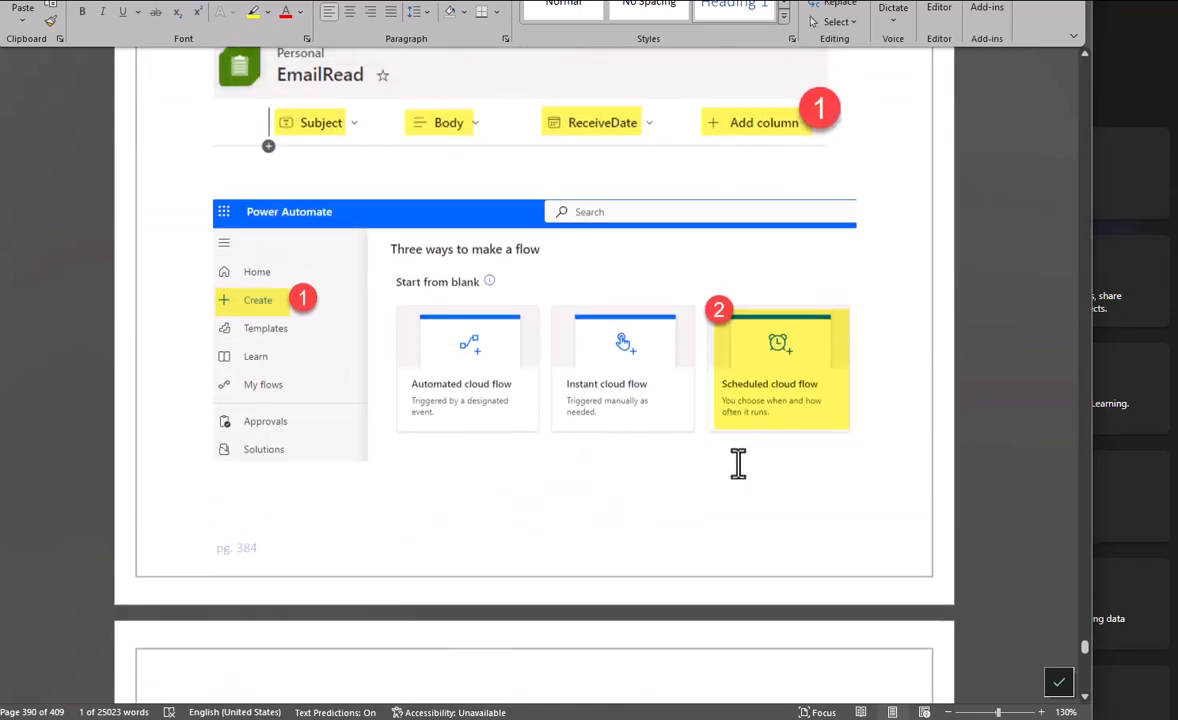
{"action": "scroll", "coordinate": [738, 463], "scroll_direction": "up", "scroll_amount": 12}
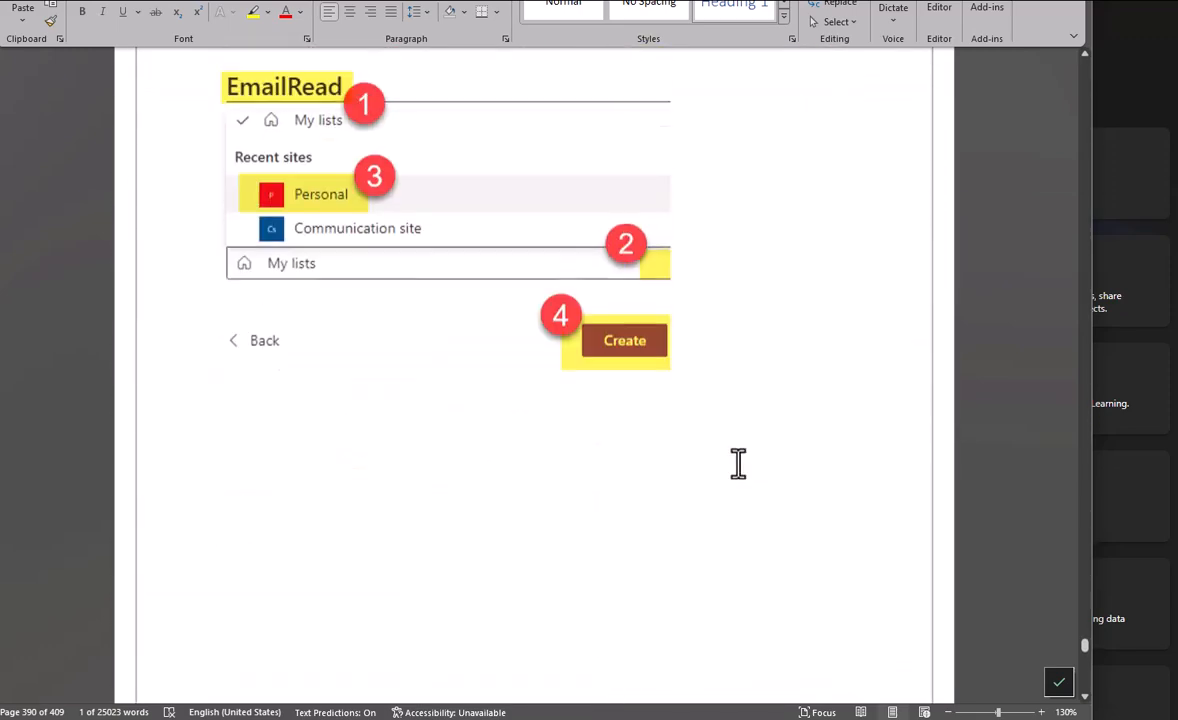
{"action": "scroll", "coordinate": [738, 463], "scroll_direction": "up", "scroll_amount": 7}
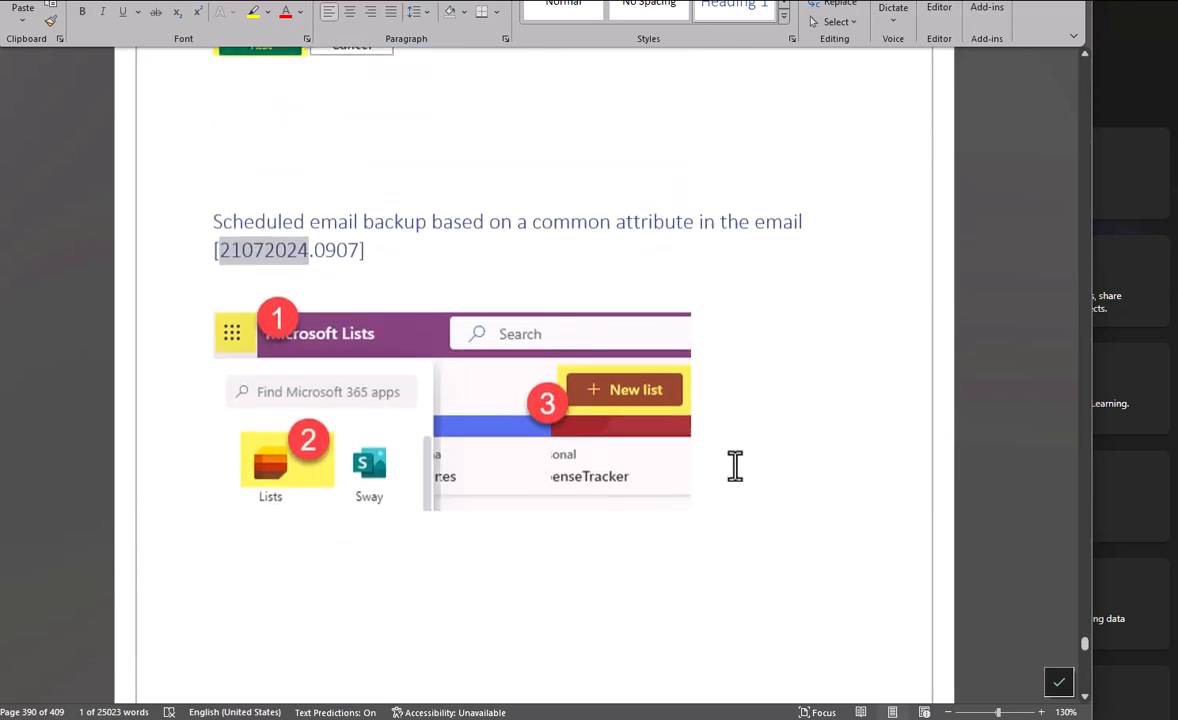
Examine the guide's instructions for creating a blank EmailRead list in Microsoft Lists and saving it to the Personal site
{"action": "scroll", "coordinate": [520, 335], "scroll_direction": "down", "scroll_amount": 5}
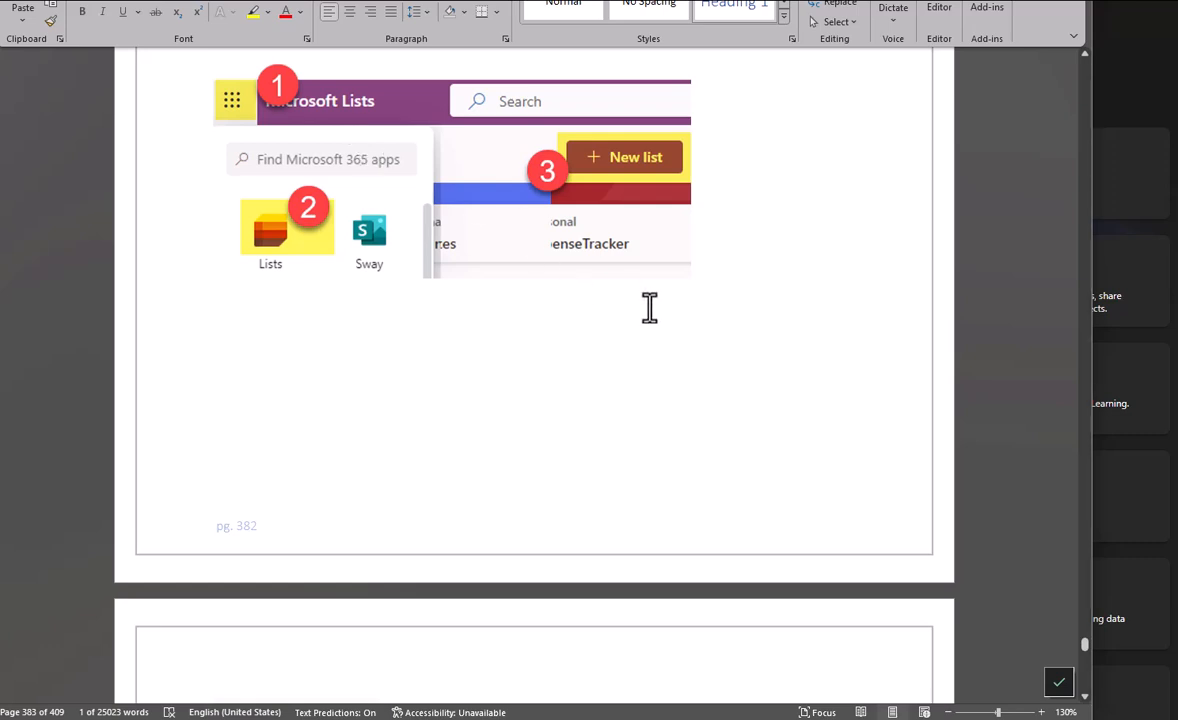
{"action": "scroll", "coordinate": [650, 310], "scroll_direction": "up", "scroll_amount": 2}
{"action": "scroll", "coordinate": [652, 315], "scroll_direction": "down", "scroll_amount": 2}
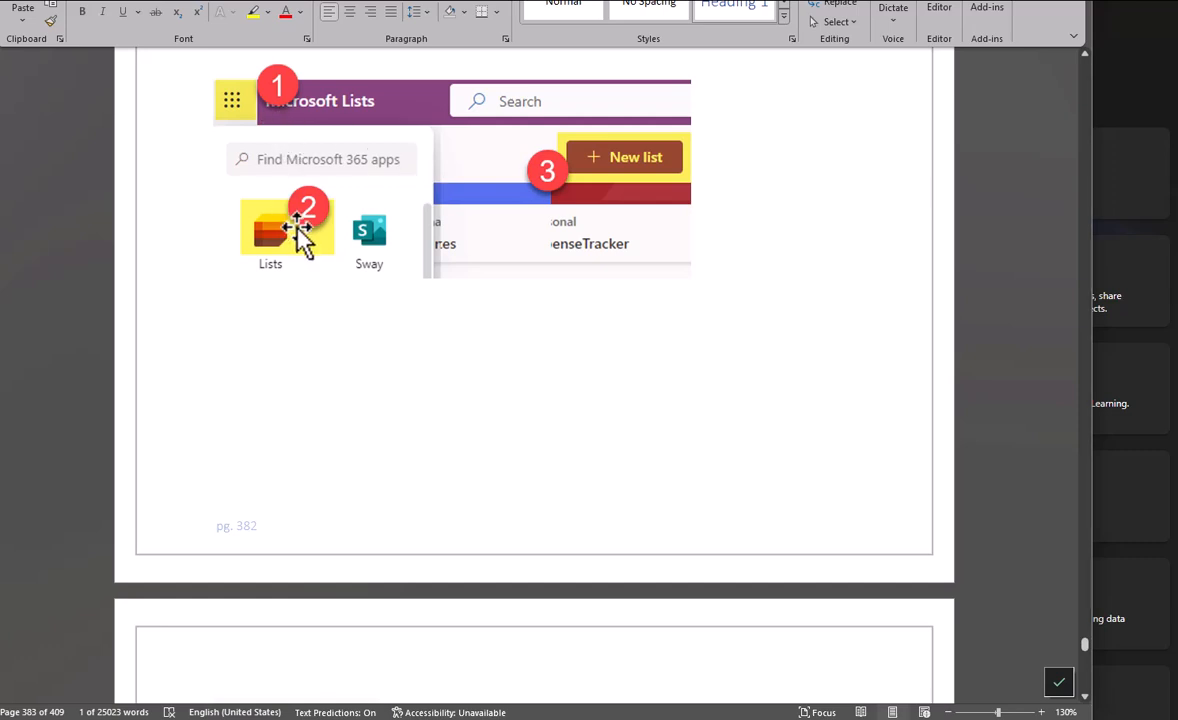
{"action": "scroll", "coordinate": [768, 320], "scroll_direction": "down", "scroll_amount": 10}
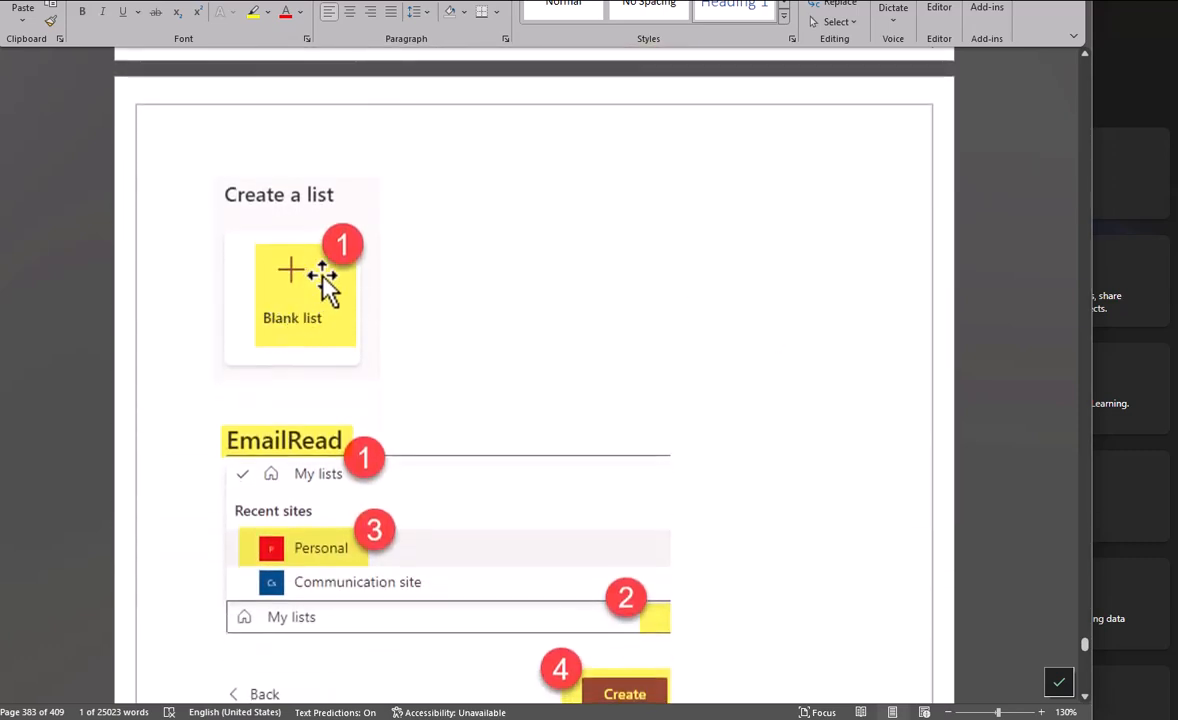
{"action": "scroll", "coordinate": [403, 466], "scroll_direction": "down", "scroll_amount": 4}
{"action": "scroll", "coordinate": [410, 458], "scroll_direction": "up", "scroll_amount": 2}
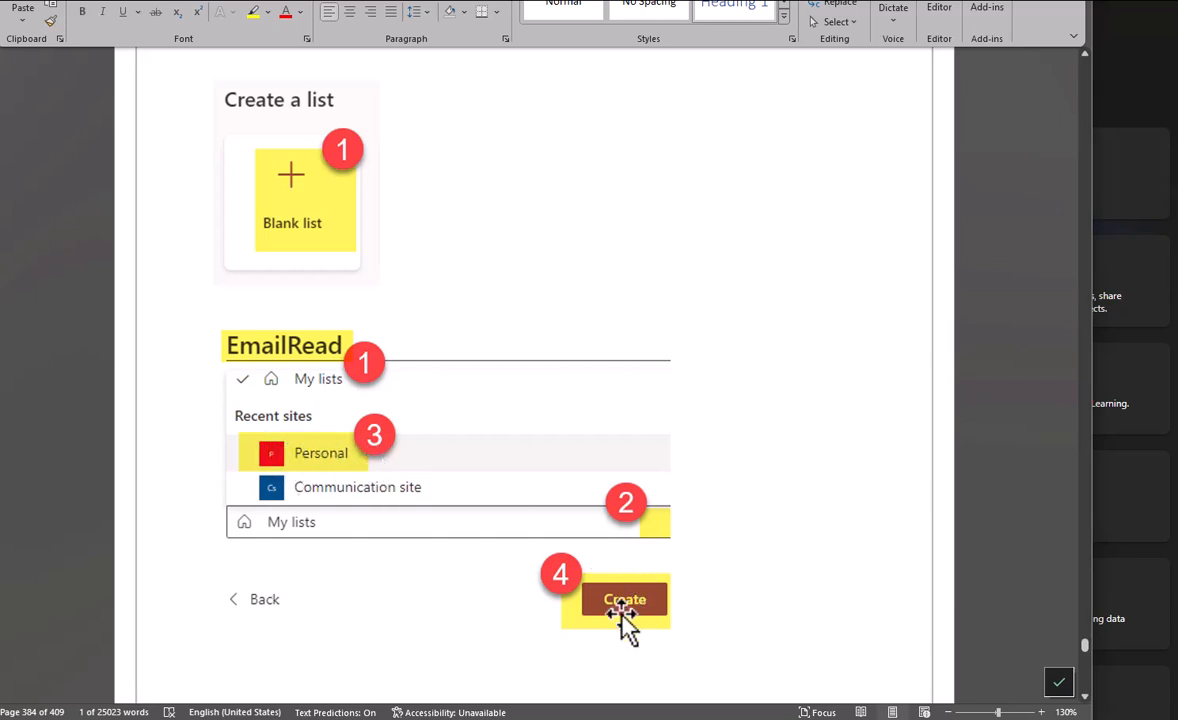
{"action": "scroll", "coordinate": [739, 459], "scroll_direction": "up", "scroll_amount": 10}
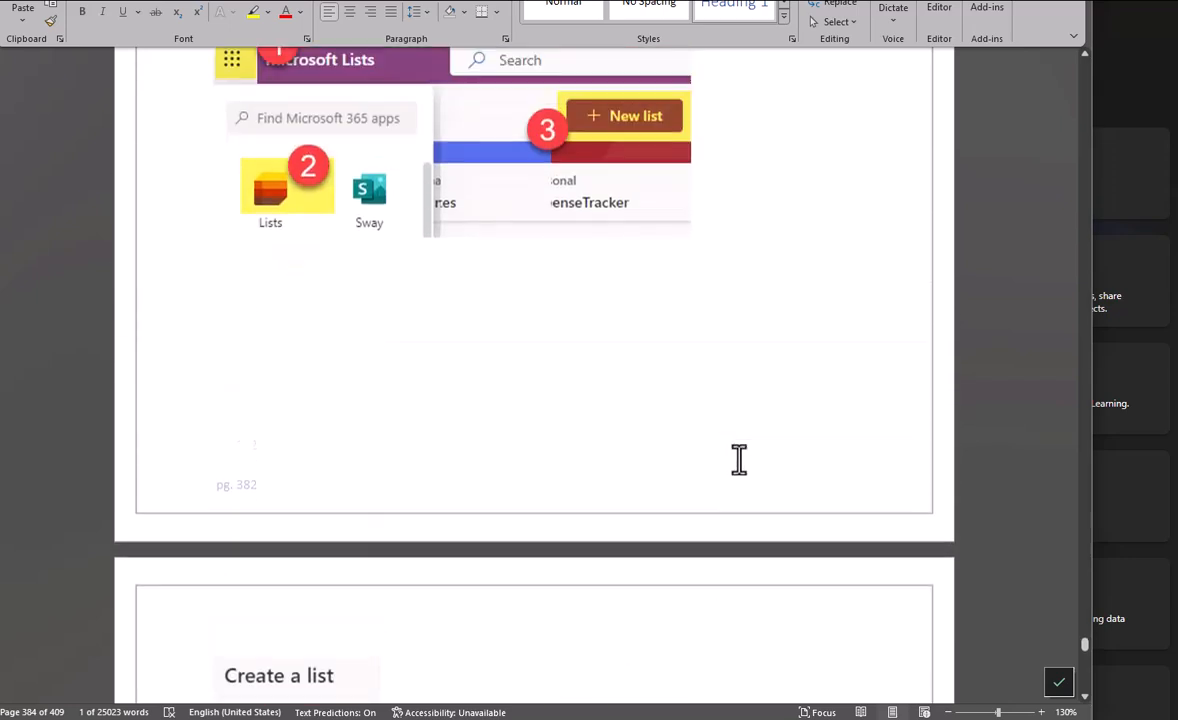
{"action": "scroll", "coordinate": [785, 482], "scroll_direction": "down", "scroll_amount": 3}
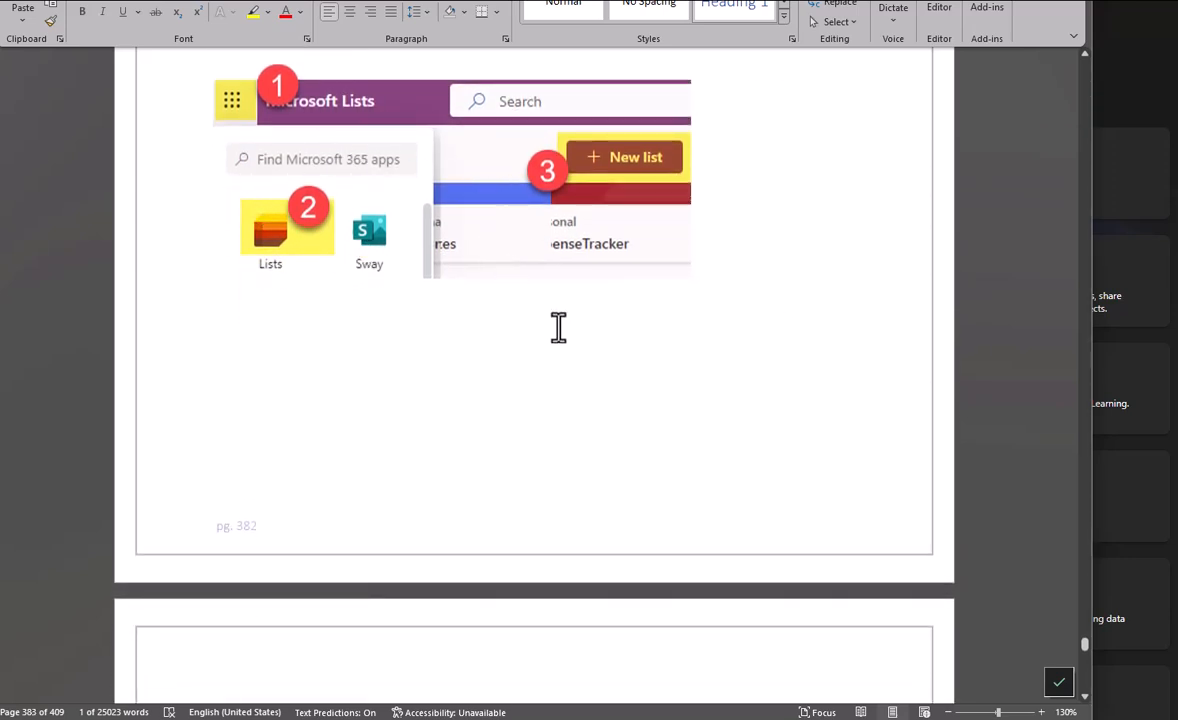
{"action": "scroll", "coordinate": [558, 327], "scroll_direction": "down", "scroll_amount": 10}
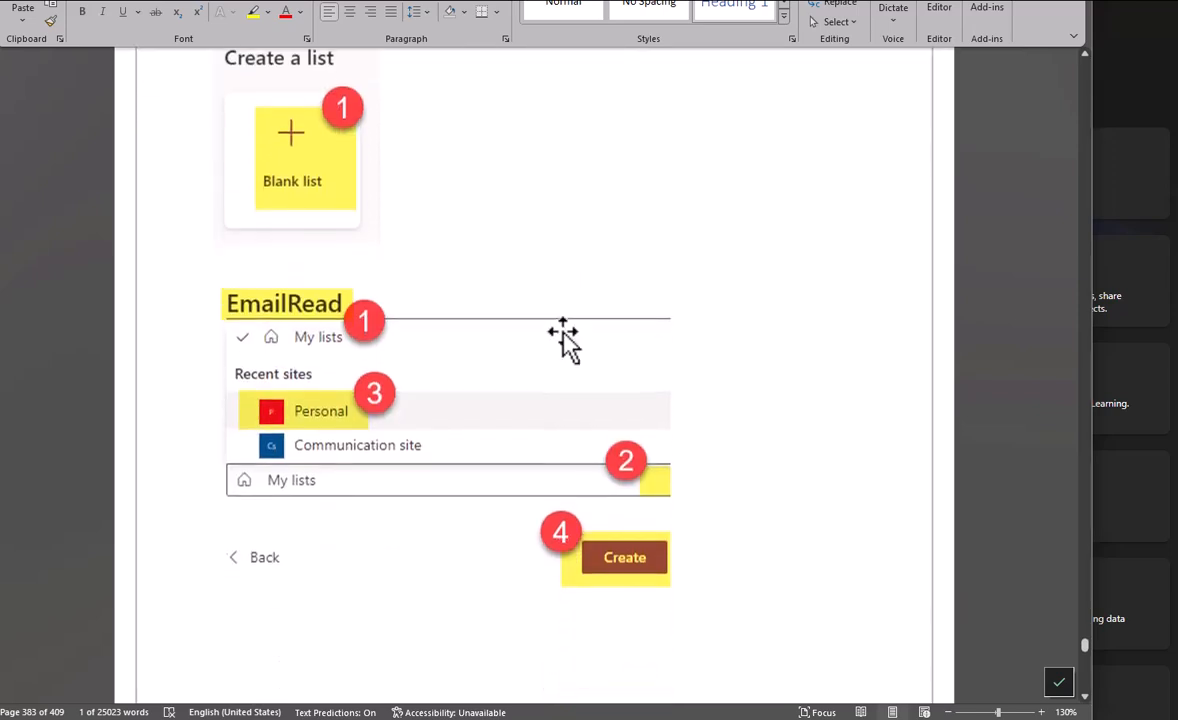
{"action": "scroll", "coordinate": [560, 340], "scroll_direction": "up", "scroll_amount": 1}
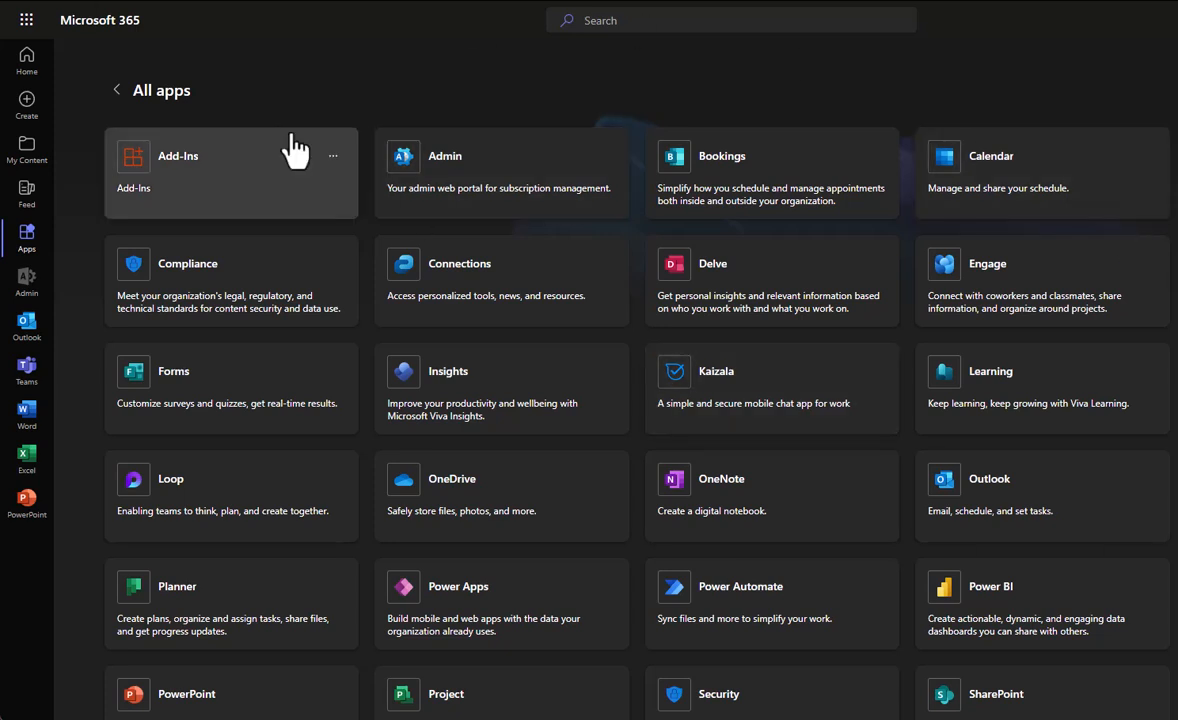
Switch to Microsoft Lists from the Microsoft 365 apps page
{"action": "left_click", "coordinate": [27, 28]}
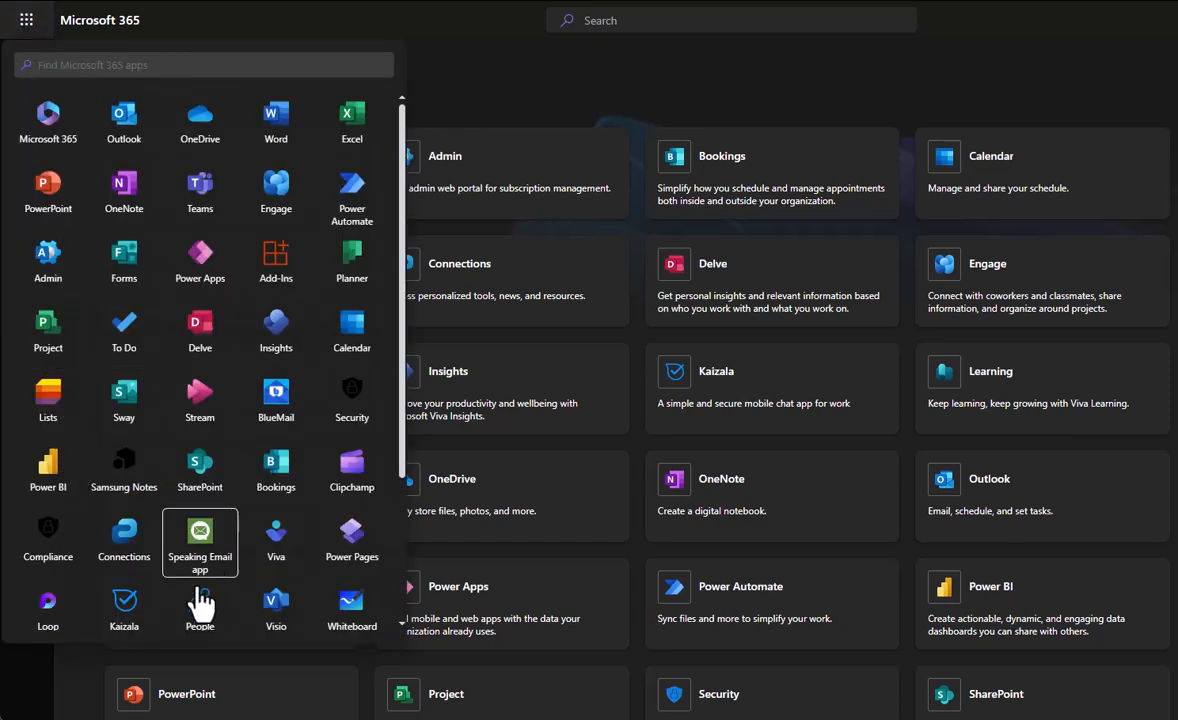
{"action": "scroll", "coordinate": [195, 526], "scroll_direction": "down", "scroll_amount": 3}
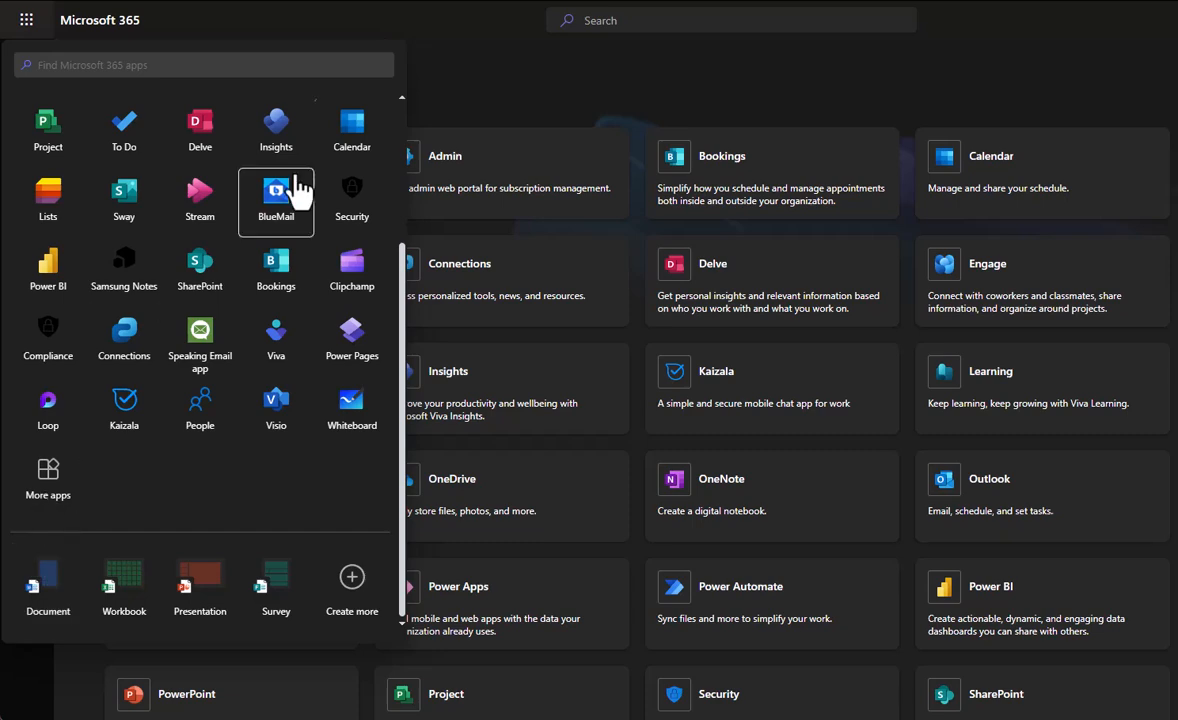
{"action": "left_click", "coordinate": [535, 102]}
{"action": "left_click", "coordinate": [25, 21]}
{"action": "left_click", "coordinate": [55, 408]}
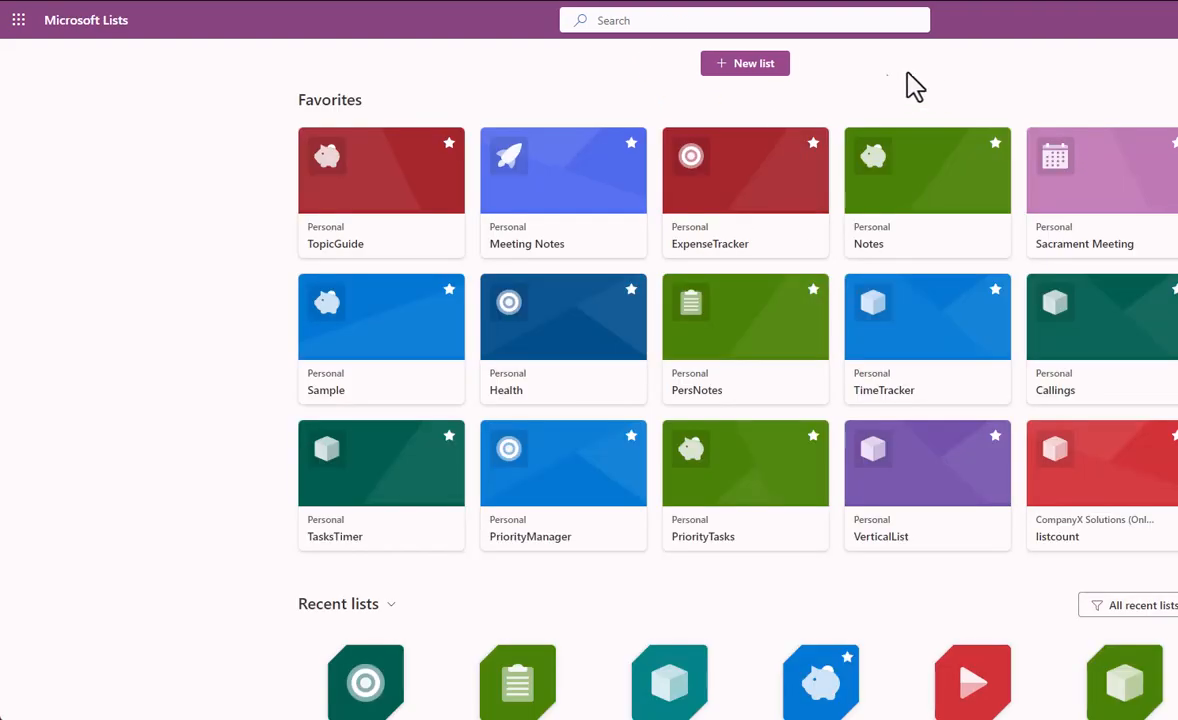
{"action": "left_click", "coordinate": [748, 68]}
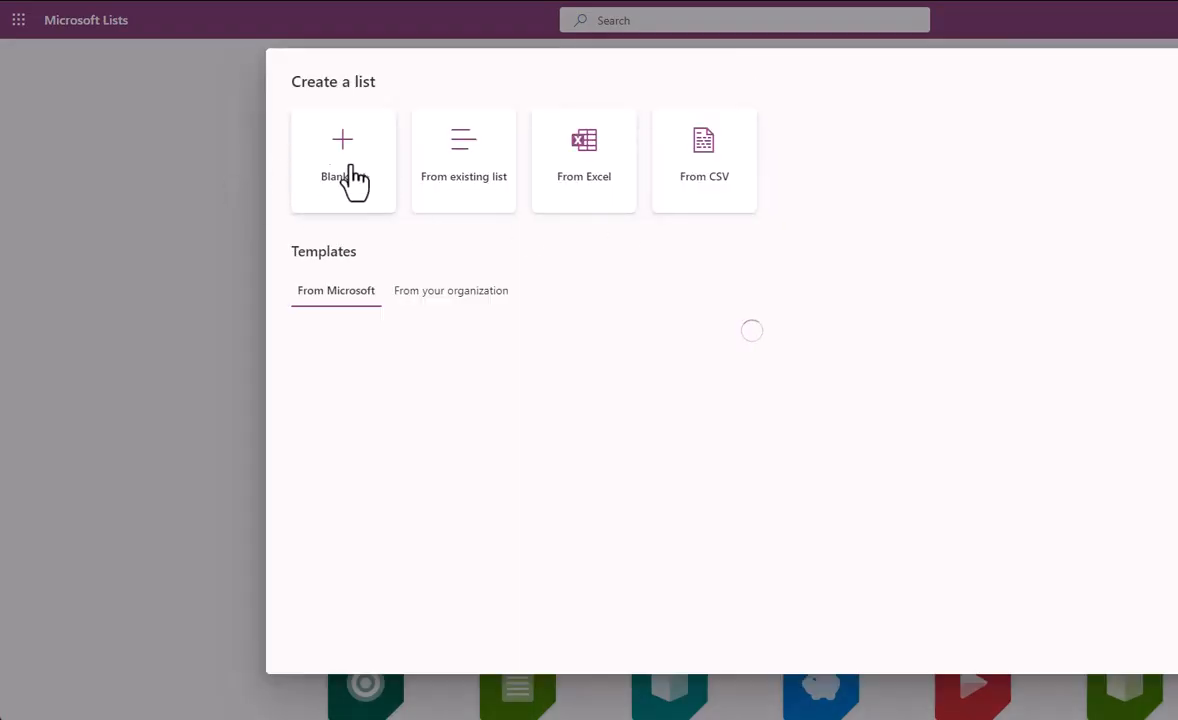
{"action": "left_click", "coordinate": [355, 180]}
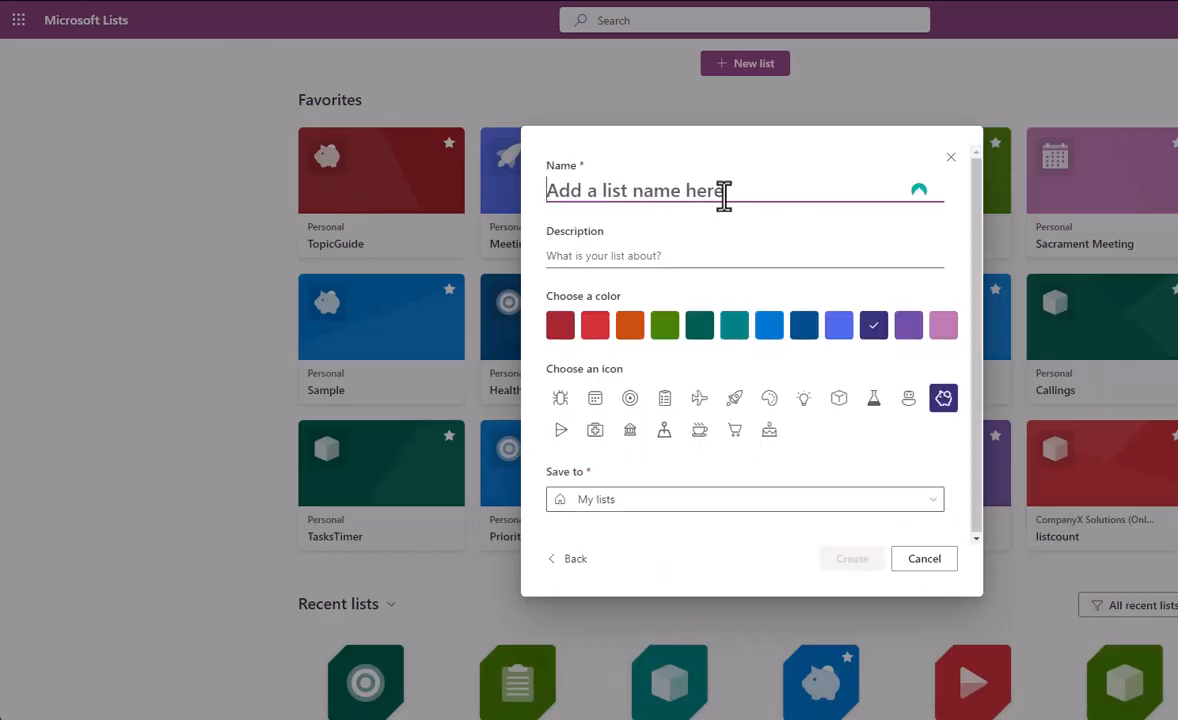
{"action": "type", "text": "EMa"}
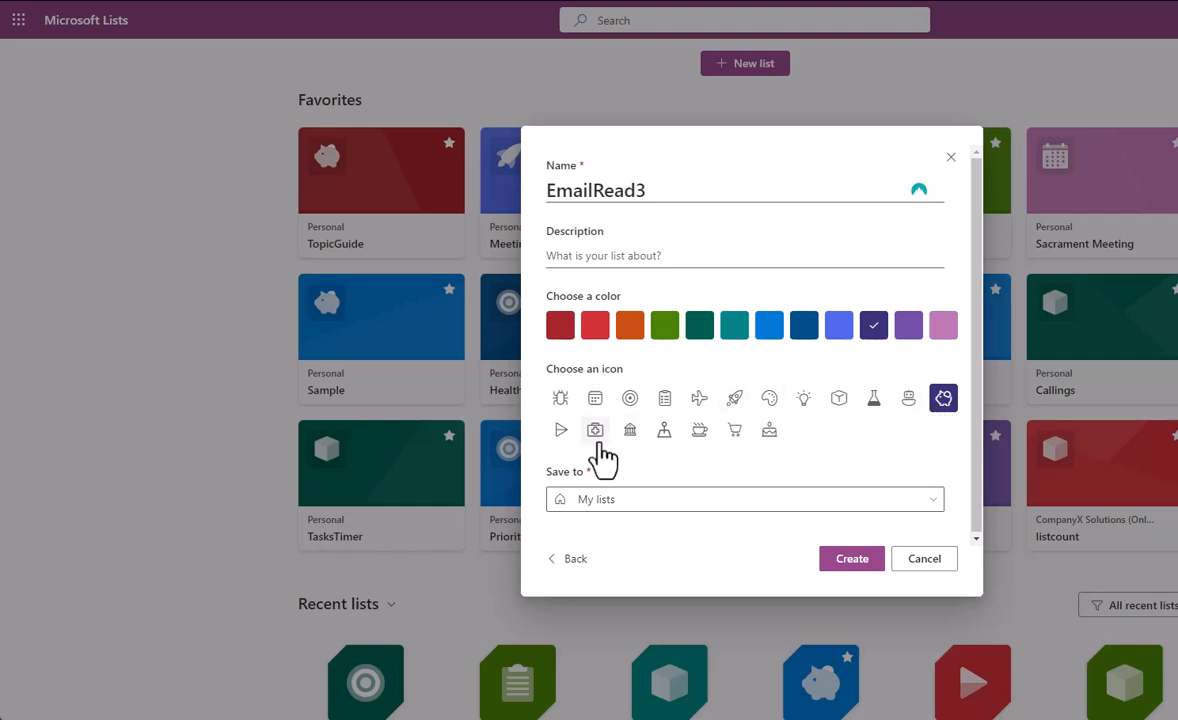
{"action": "left_click", "coordinate": [561, 430]}
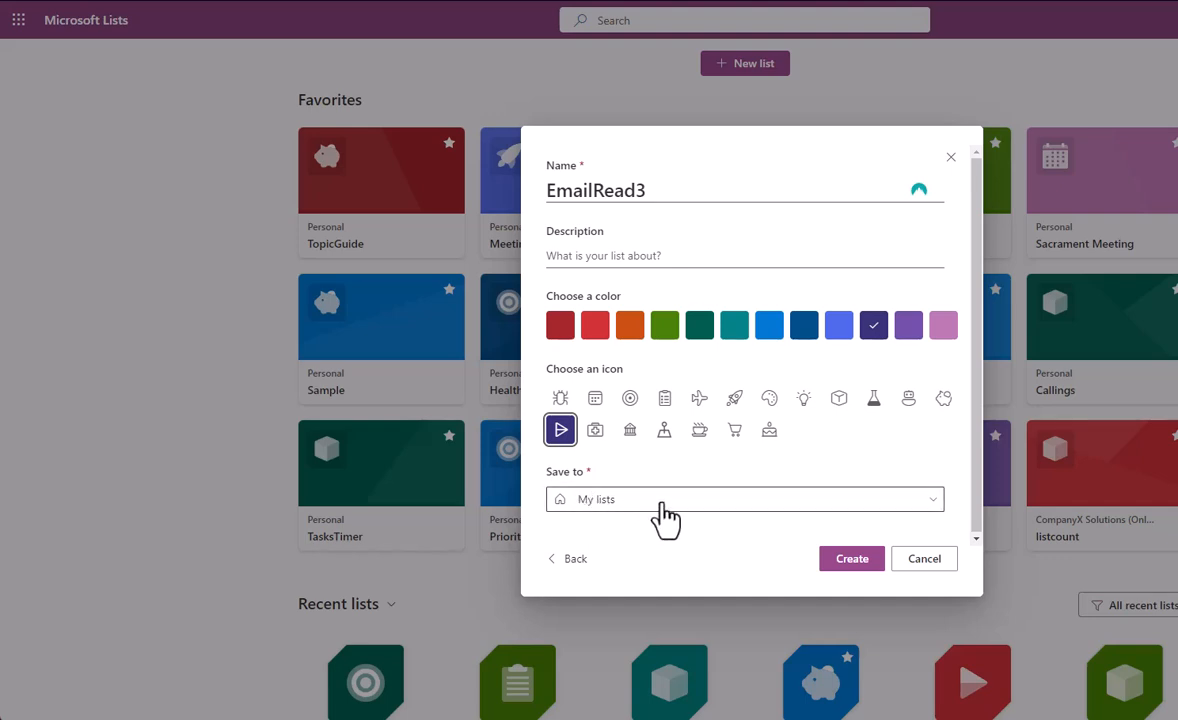
{"action": "left_click", "coordinate": [661, 505]}
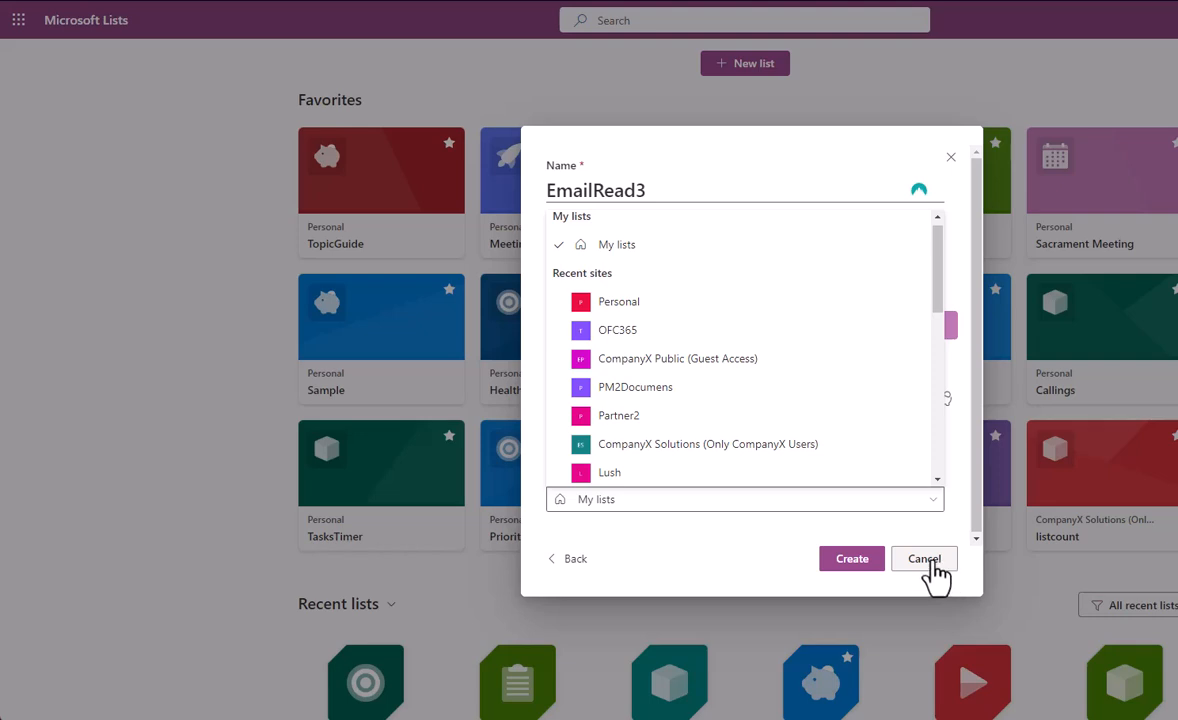
{"action": "left_click", "coordinate": [615, 303]}
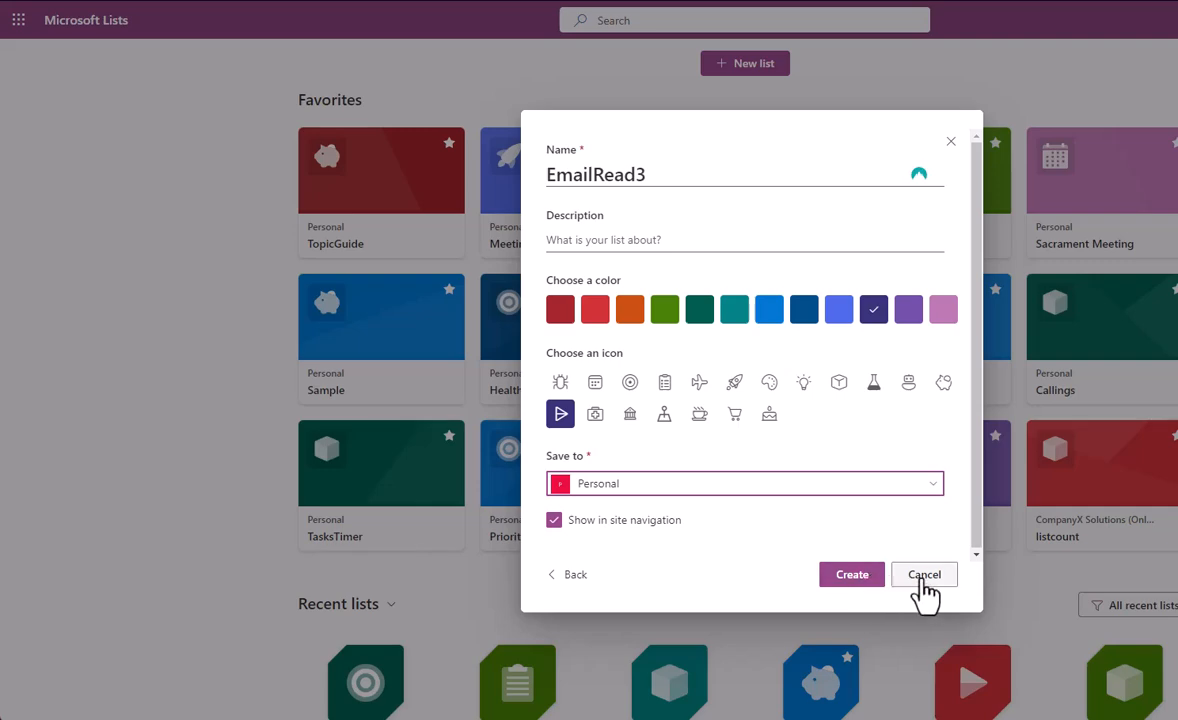
{"action": "left_click", "coordinate": [925, 576]}
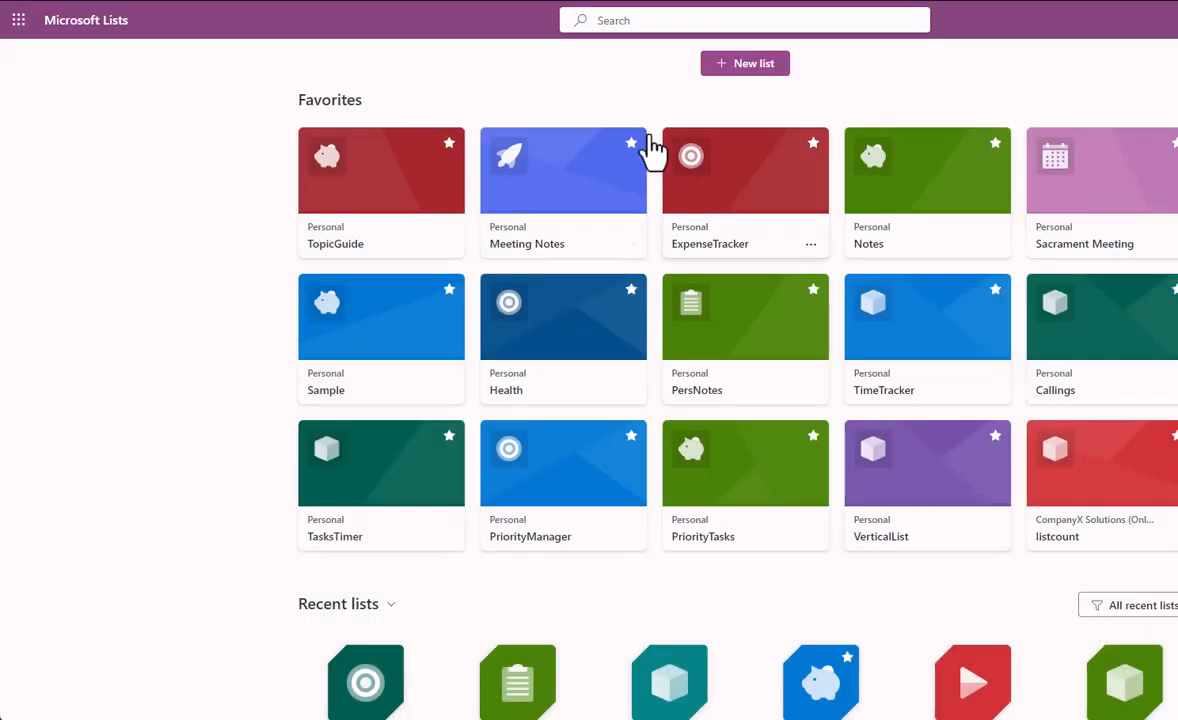
Open the existing EmailRead list and examine its show/hide column options and the types offered for a new column
{"action": "scroll", "coordinate": [481, 289], "scroll_direction": "down", "scroll_amount": 3}
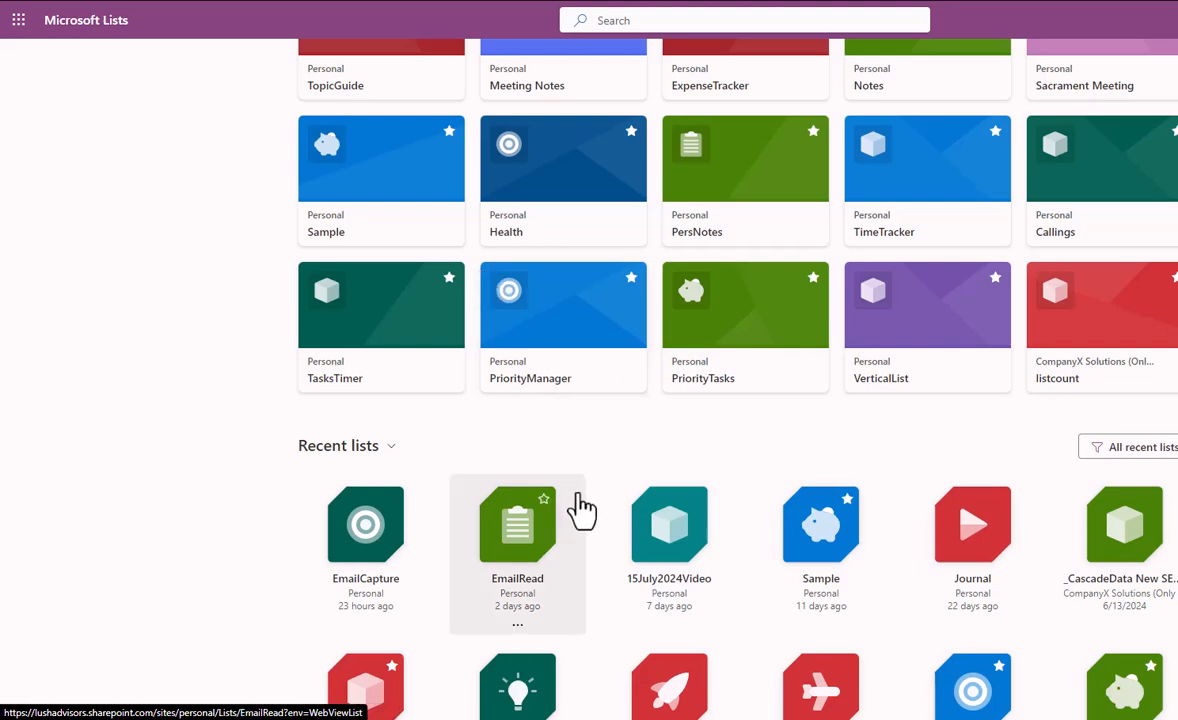
{"action": "left_click", "coordinate": [560, 582]}
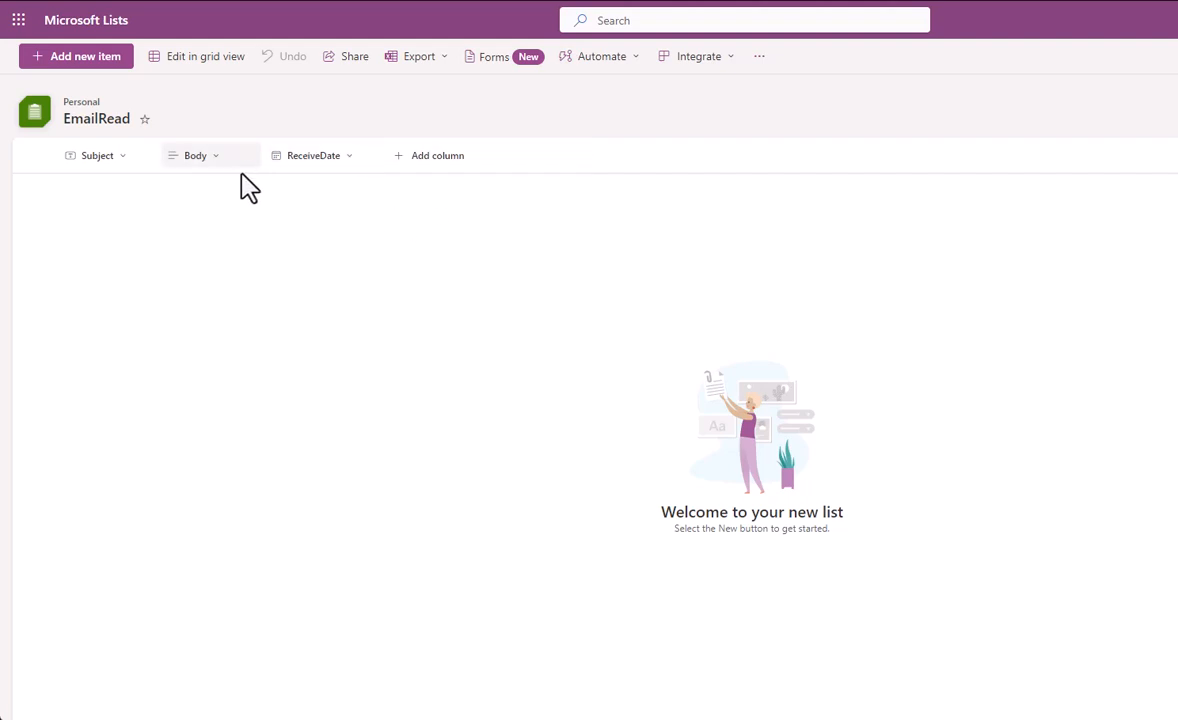
{"action": "left_click", "coordinate": [347, 160]}
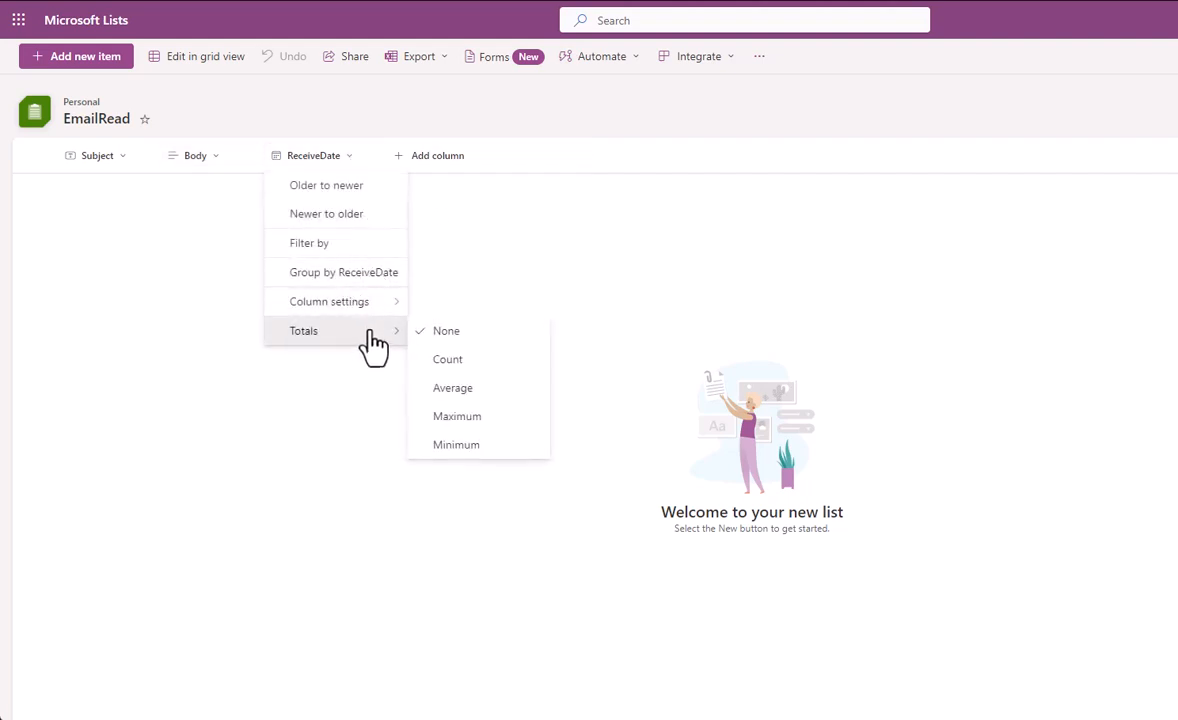
{"action": "mouse_move", "coordinate": [383, 305]}
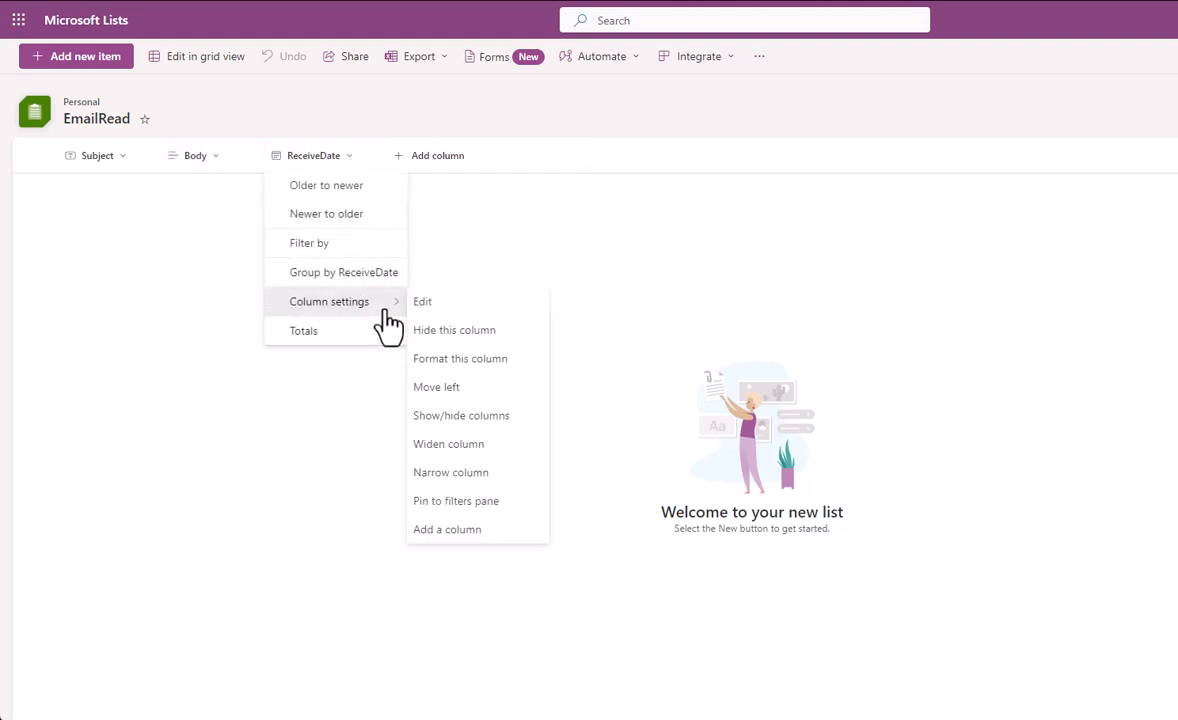
{"action": "left_click", "coordinate": [498, 418]}
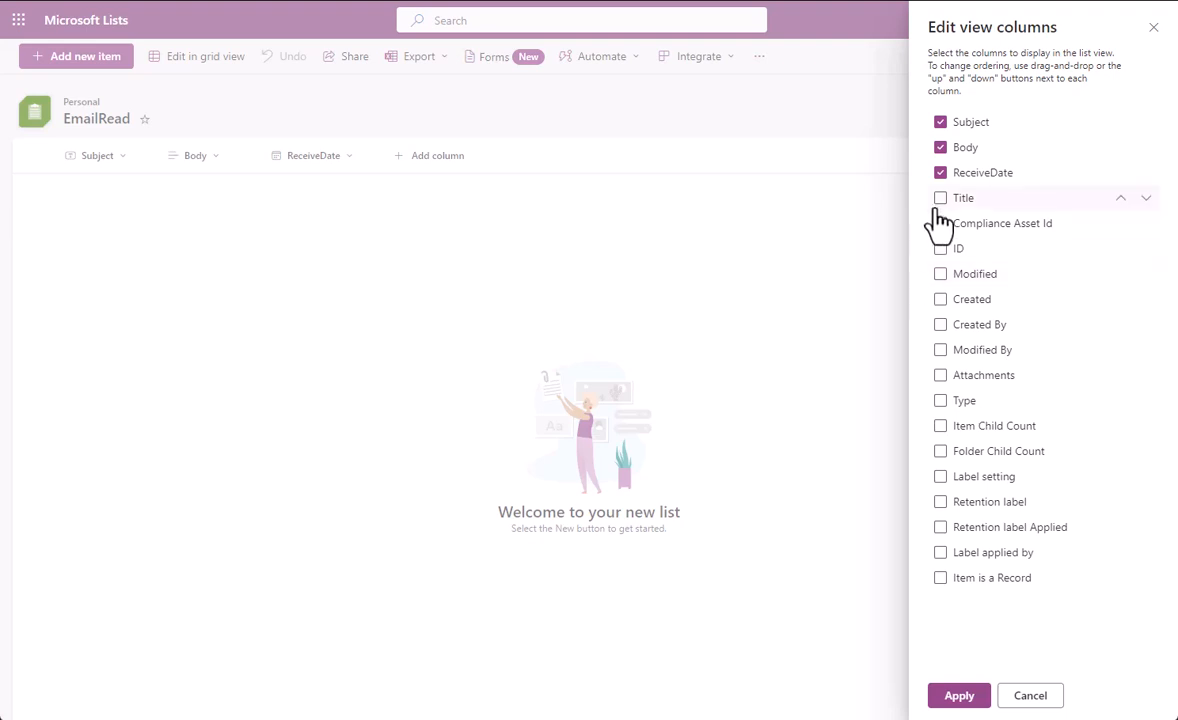
{"action": "left_click", "coordinate": [1032, 697]}
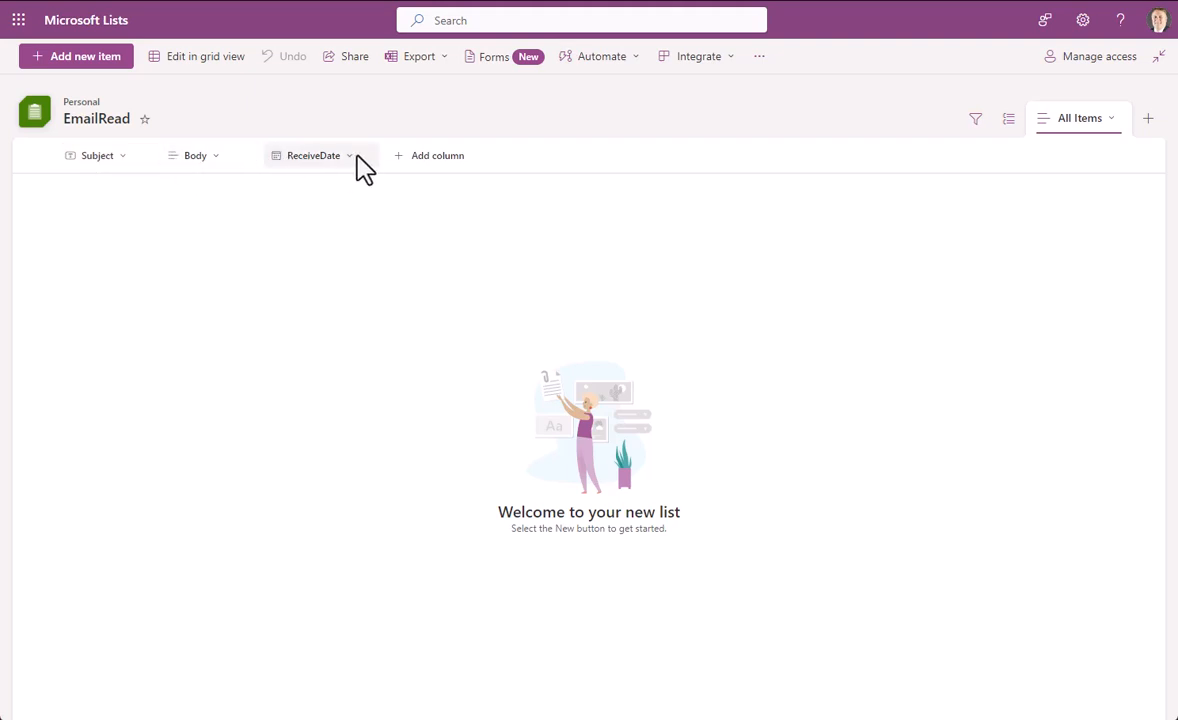
{"action": "left_click", "coordinate": [445, 164]}
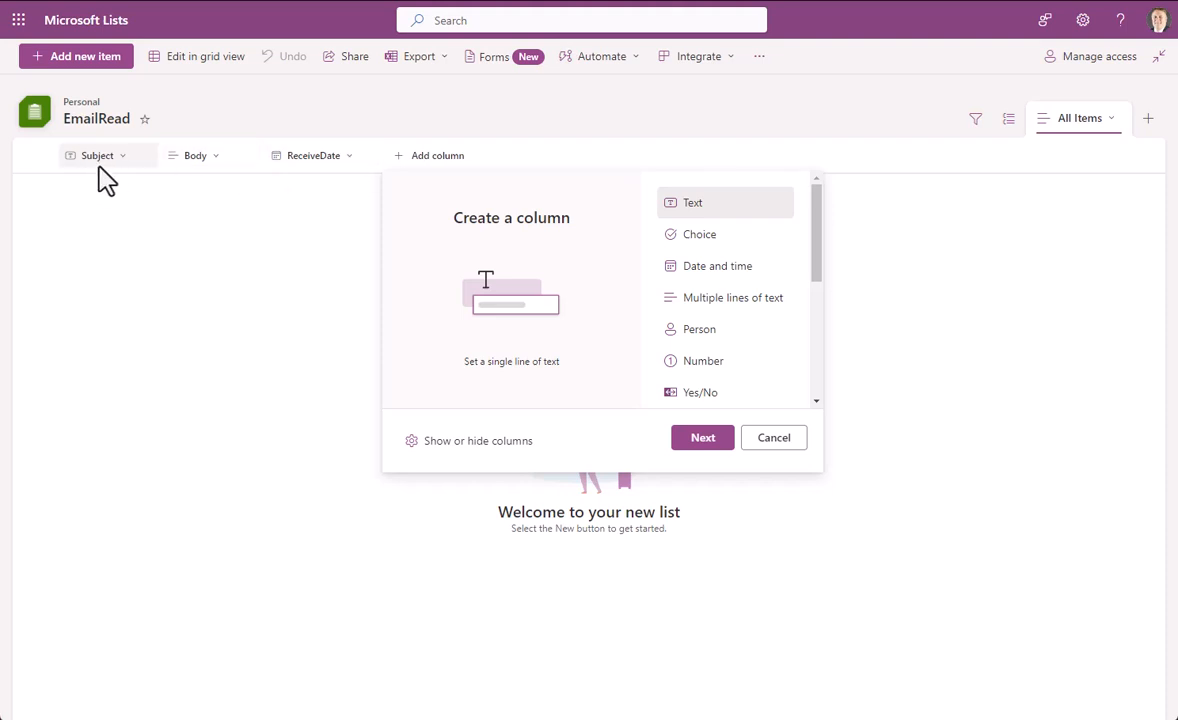
{"action": "left_click", "coordinate": [778, 437]}
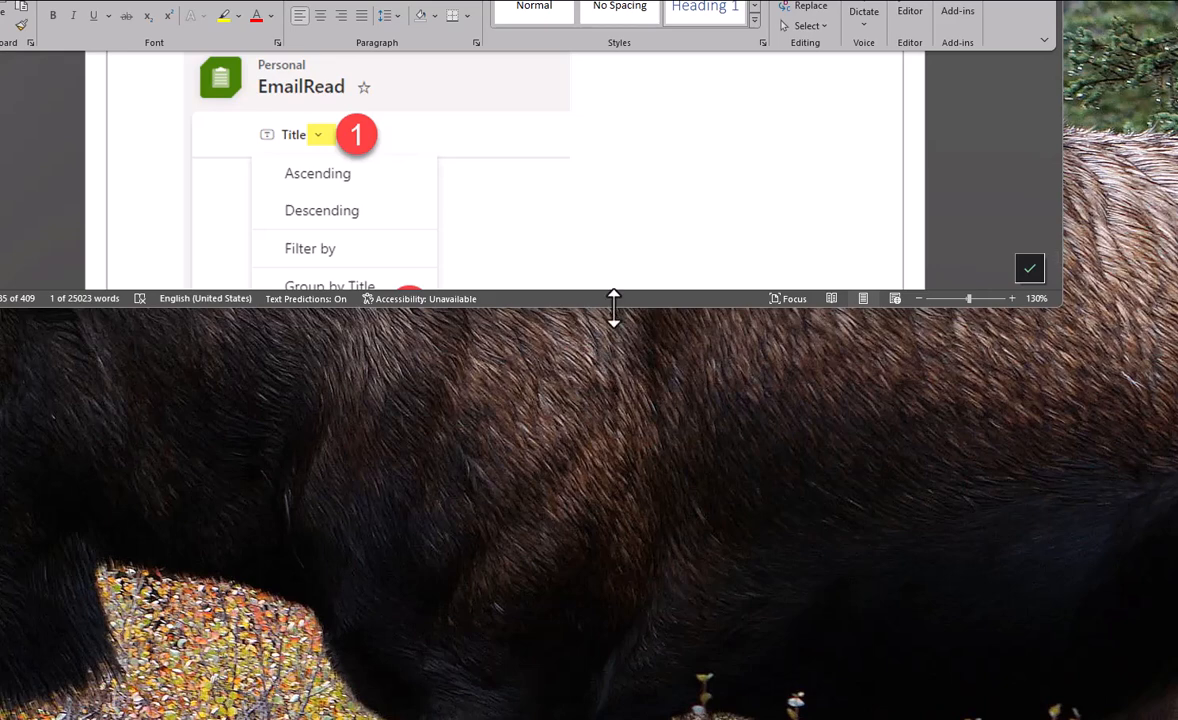
Switch to the Word guide and examine its instructions for hiding the Title column, adding the list columns and starting a scheduled cloud flow
{"action": "left_click_drag", "start_coordinate": [613, 310], "coordinate": [622, 712]}
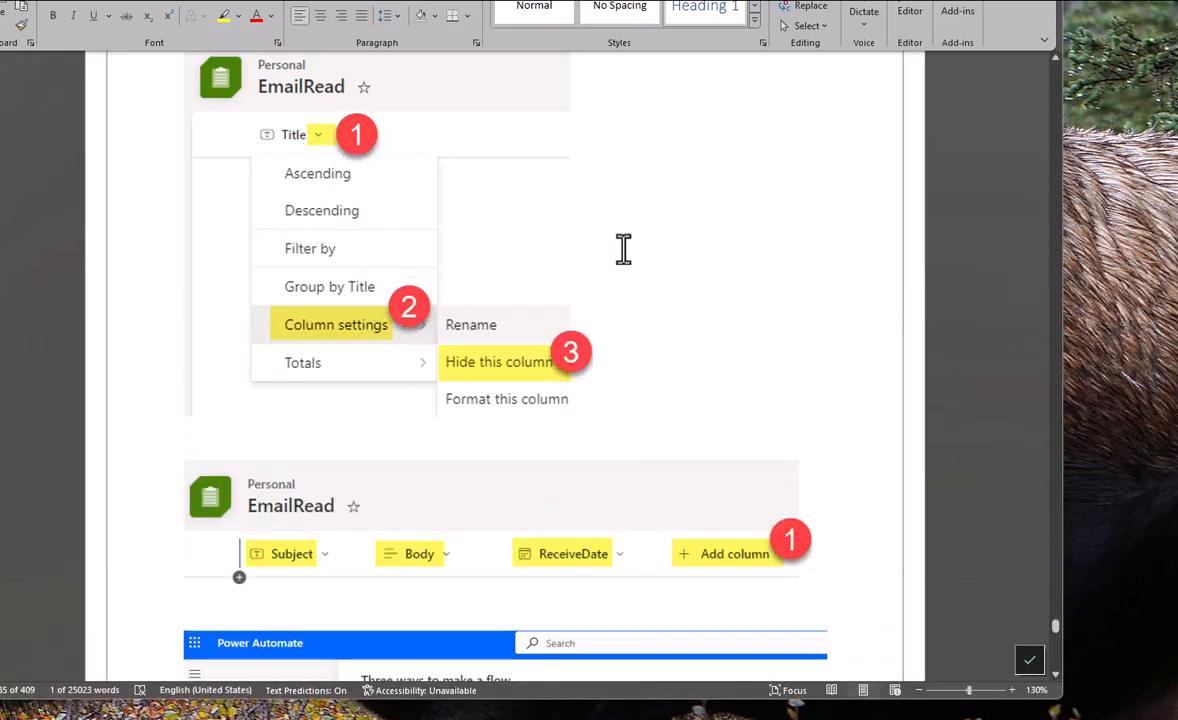
{"action": "scroll", "coordinate": [623, 249], "scroll_direction": "up", "scroll_amount": 1}
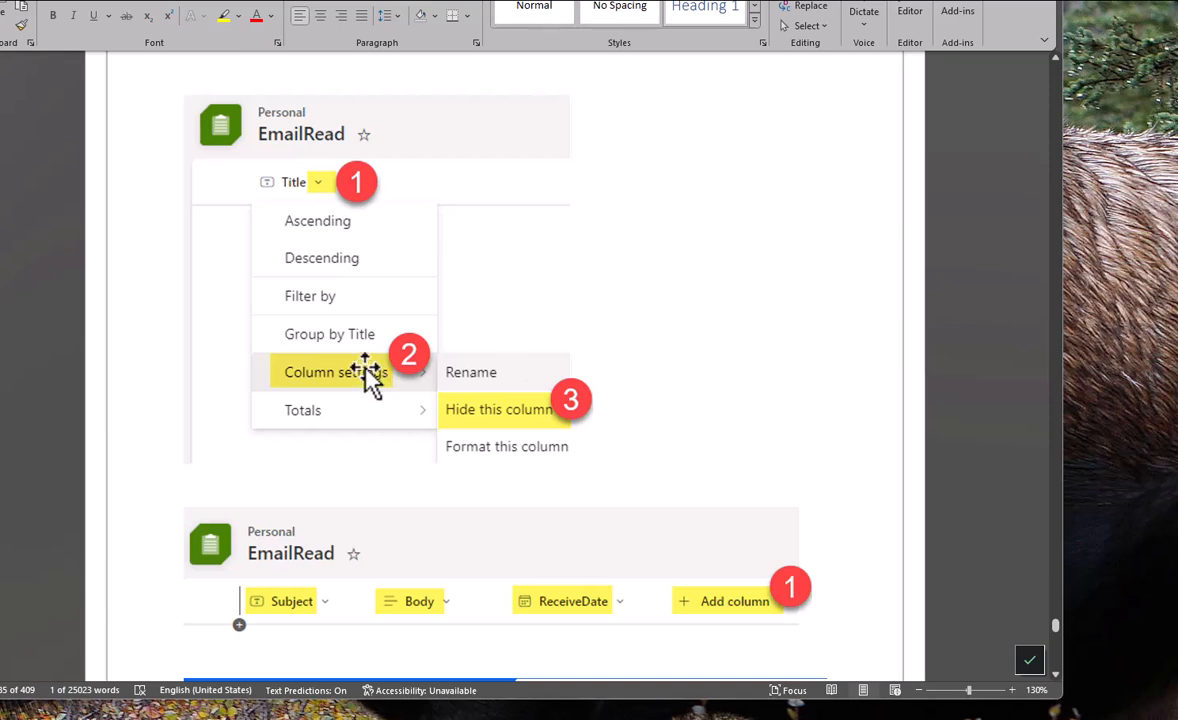
{"action": "scroll", "coordinate": [676, 323], "scroll_direction": "down", "scroll_amount": 2}
{"action": "scroll", "coordinate": [676, 323], "scroll_direction": "down", "scroll_amount": 4}
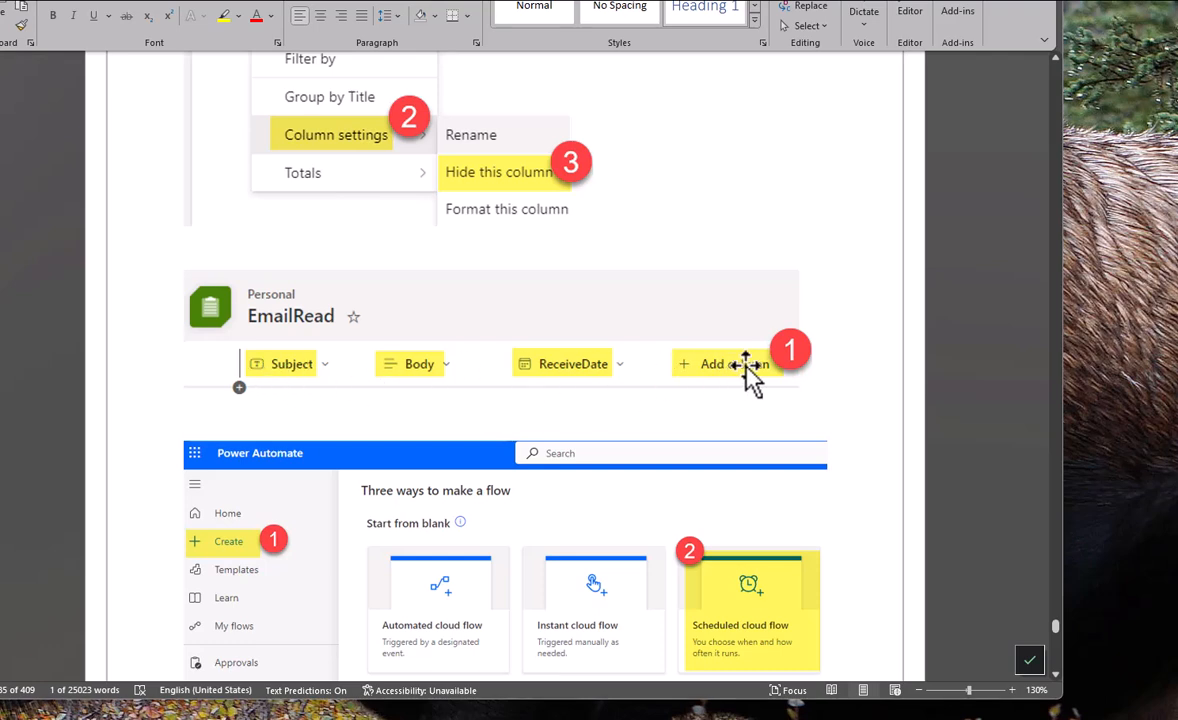
{"action": "scroll", "coordinate": [657, 426], "scroll_direction": "down", "scroll_amount": 4}
{"action": "scroll", "coordinate": [680, 440], "scroll_direction": "down", "scroll_amount": 2}
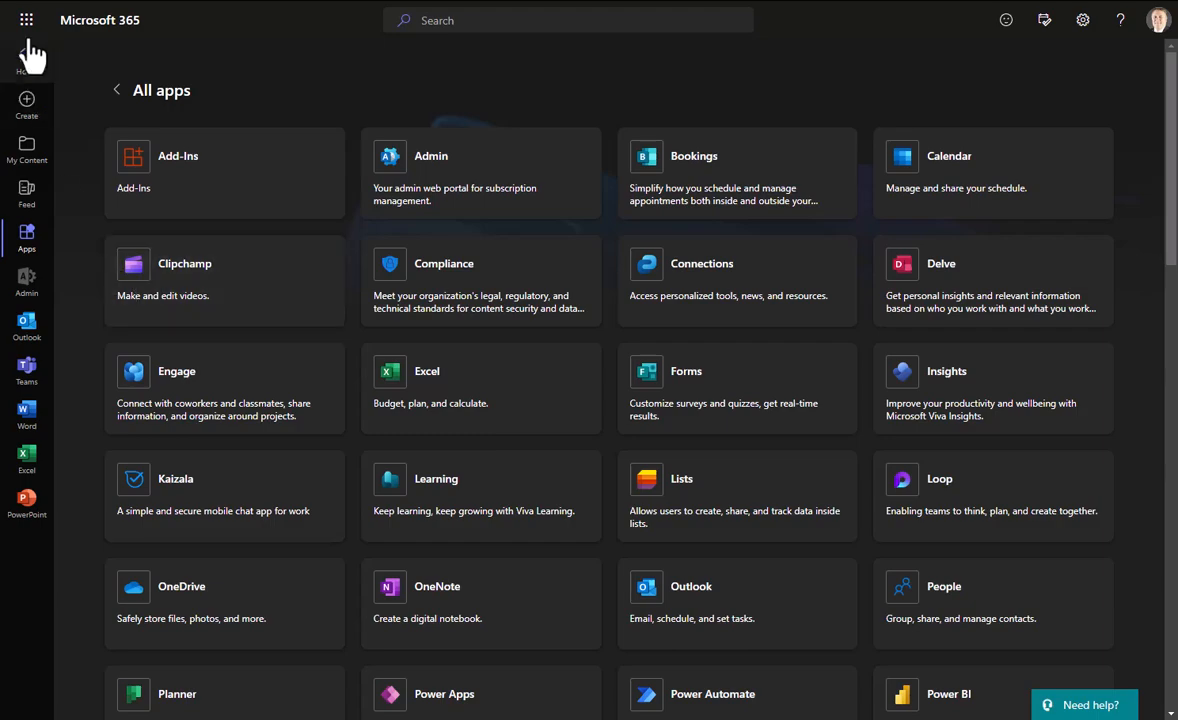
Switch to Power Automate from the Microsoft 365 apps and open the page for creating a flow
{"action": "left_click", "coordinate": [26, 20]}
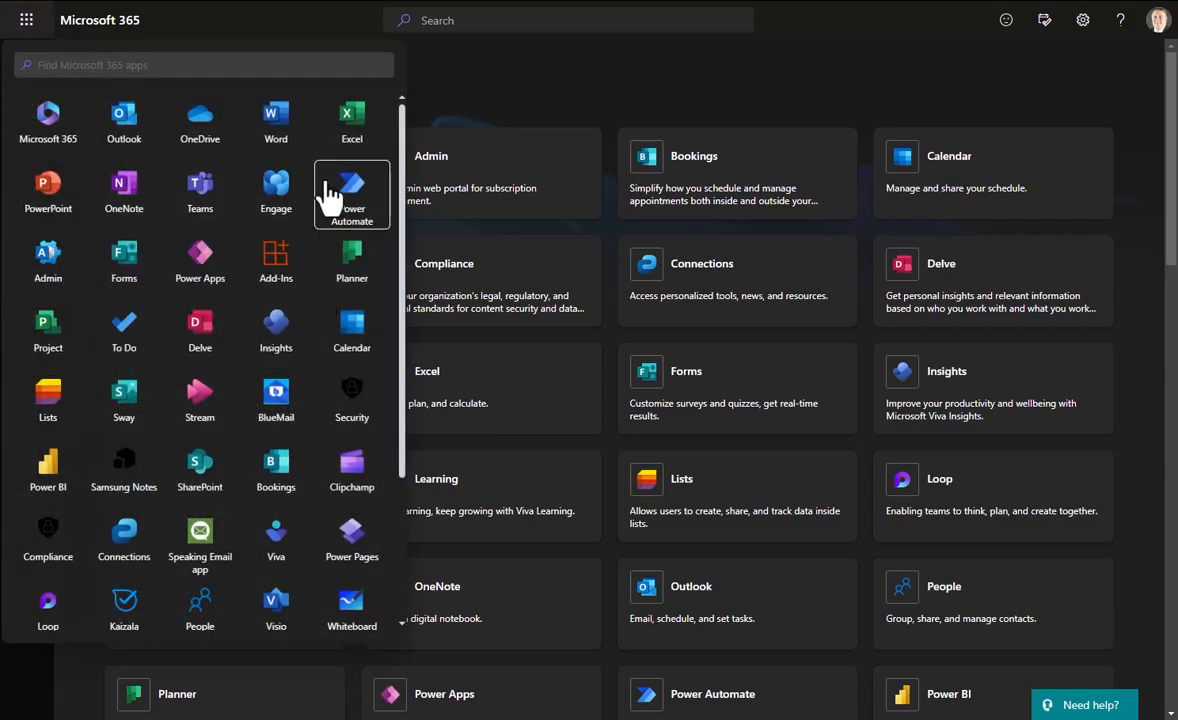
{"action": "left_click", "coordinate": [358, 205]}
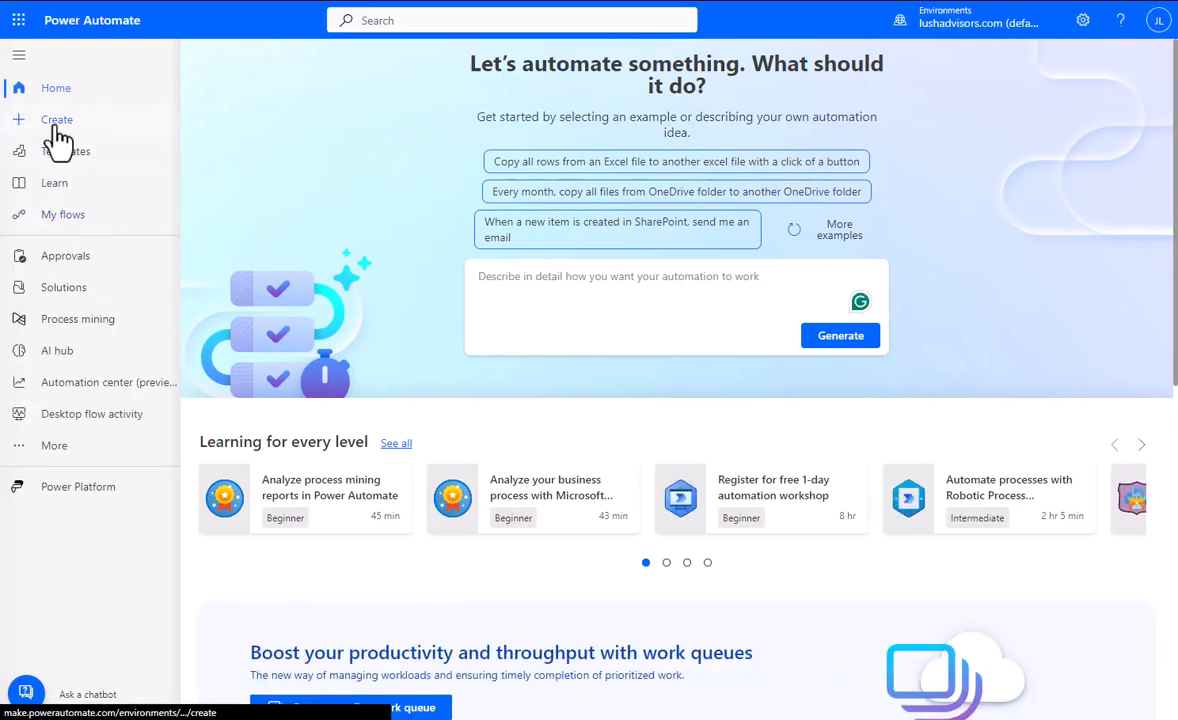
{"action": "left_click", "coordinate": [54, 122]}
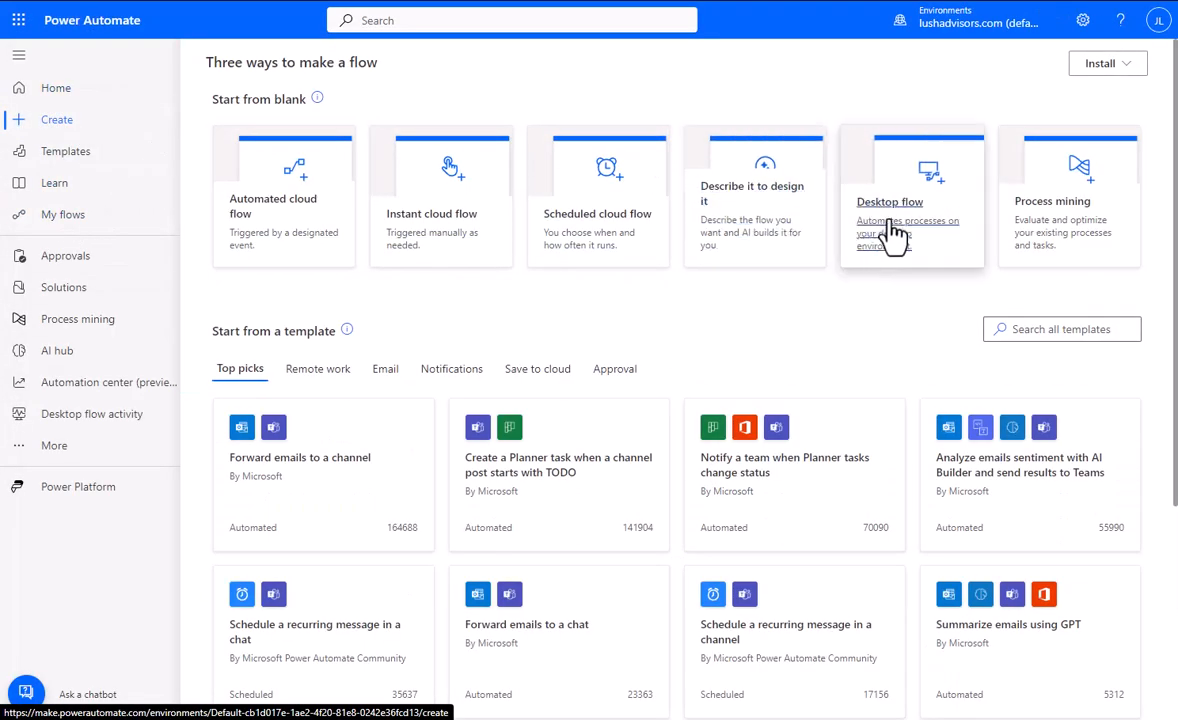
{"action": "left_click", "coordinate": [620, 233]}
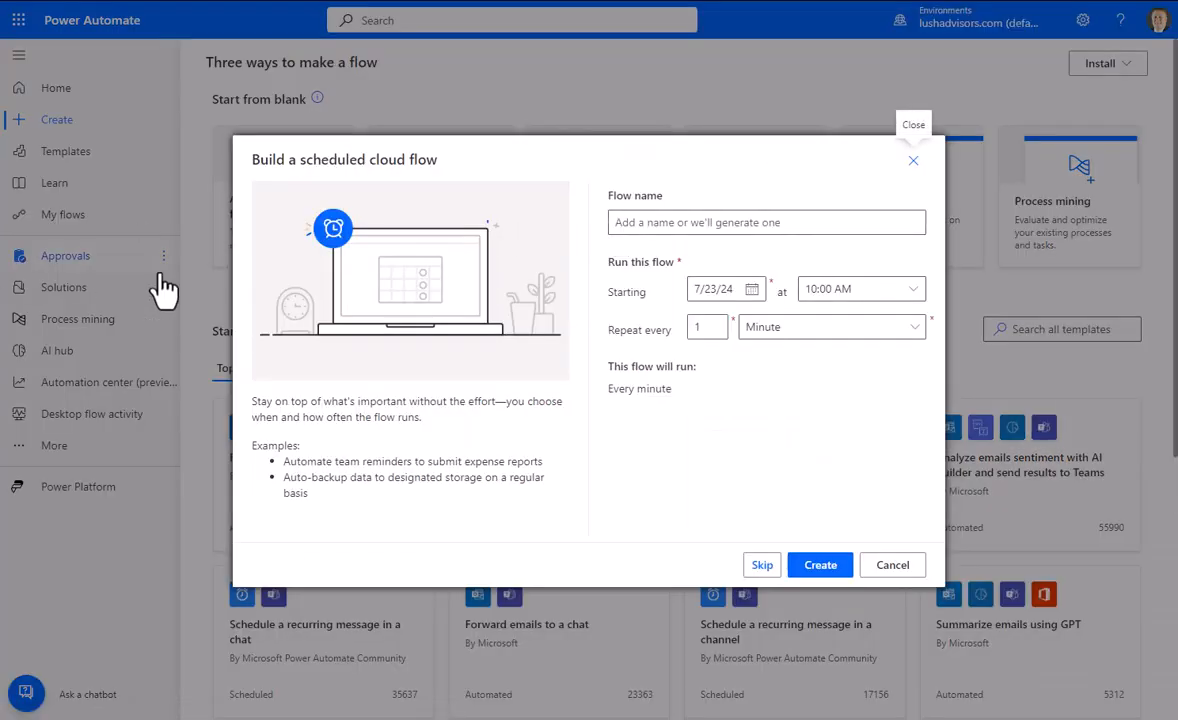
{"action": "left_click", "coordinate": [617, 222]}
{"action": "type", "text": "EmailTer"}
{"action": "key", "text": "BackSpace"}
{"action": "key", "text": "BackSpace"}
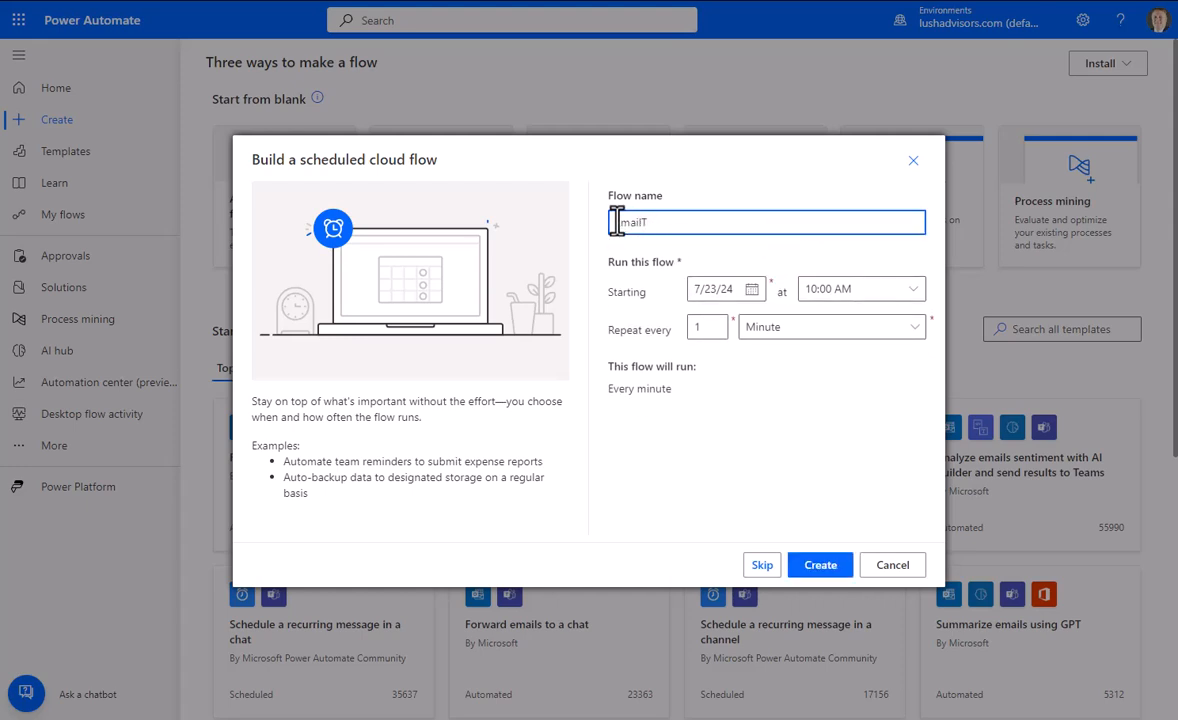
{"action": "type", "text": "Read"}
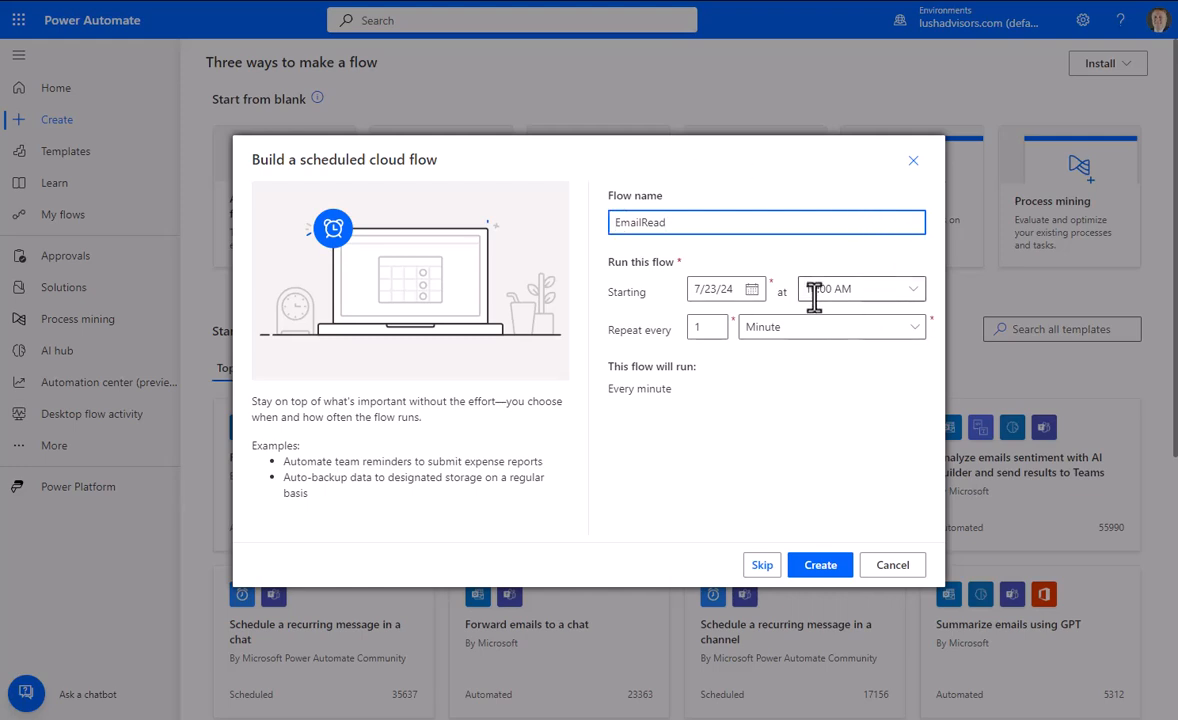
{"action": "left_click", "coordinate": [913, 290]}
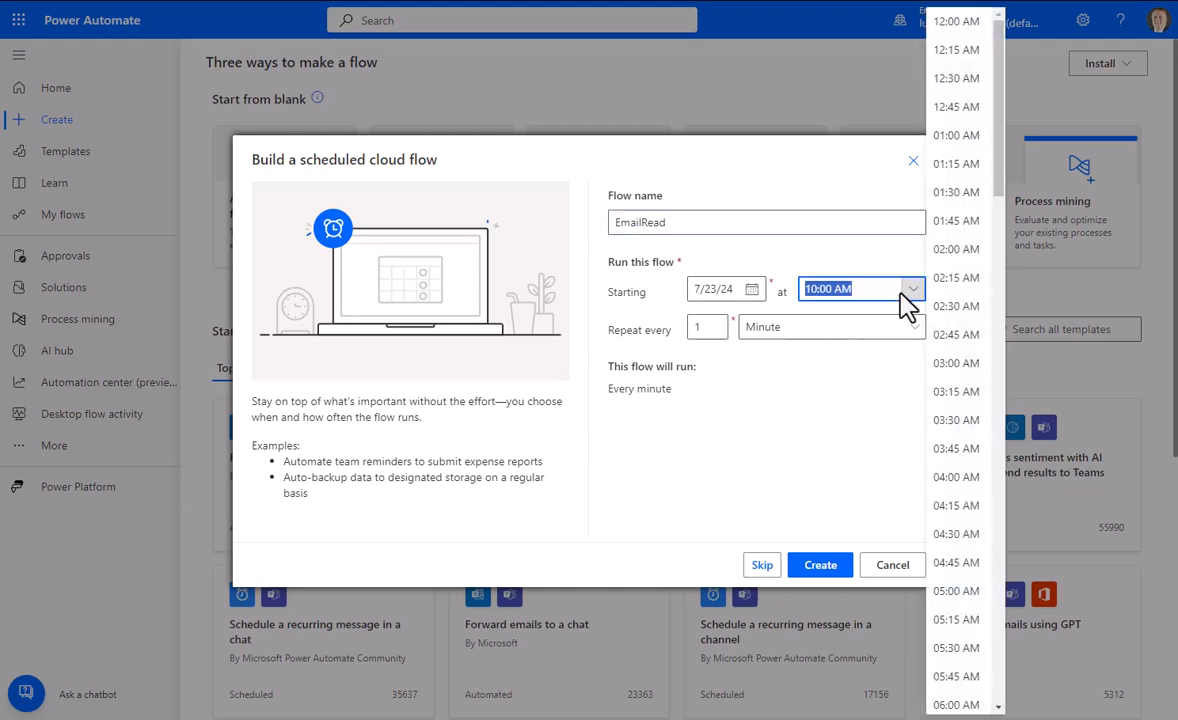
{"action": "left_click", "coordinate": [888, 290]}
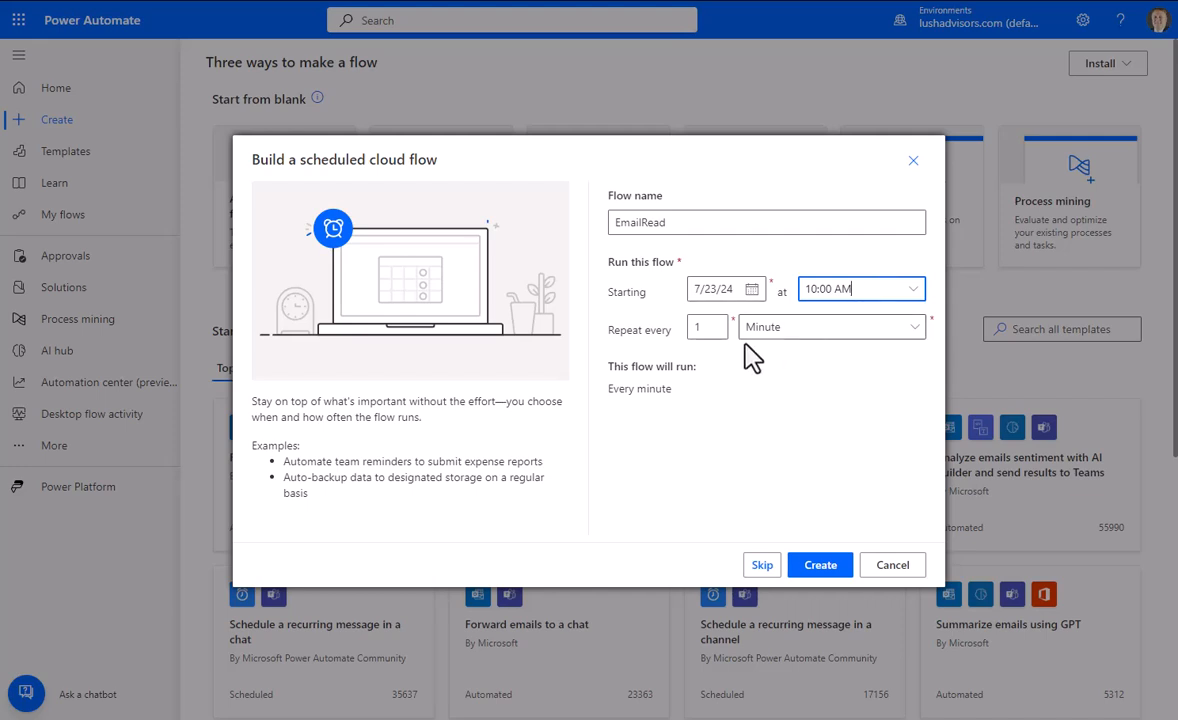
{"action": "left_click", "coordinate": [780, 338]}
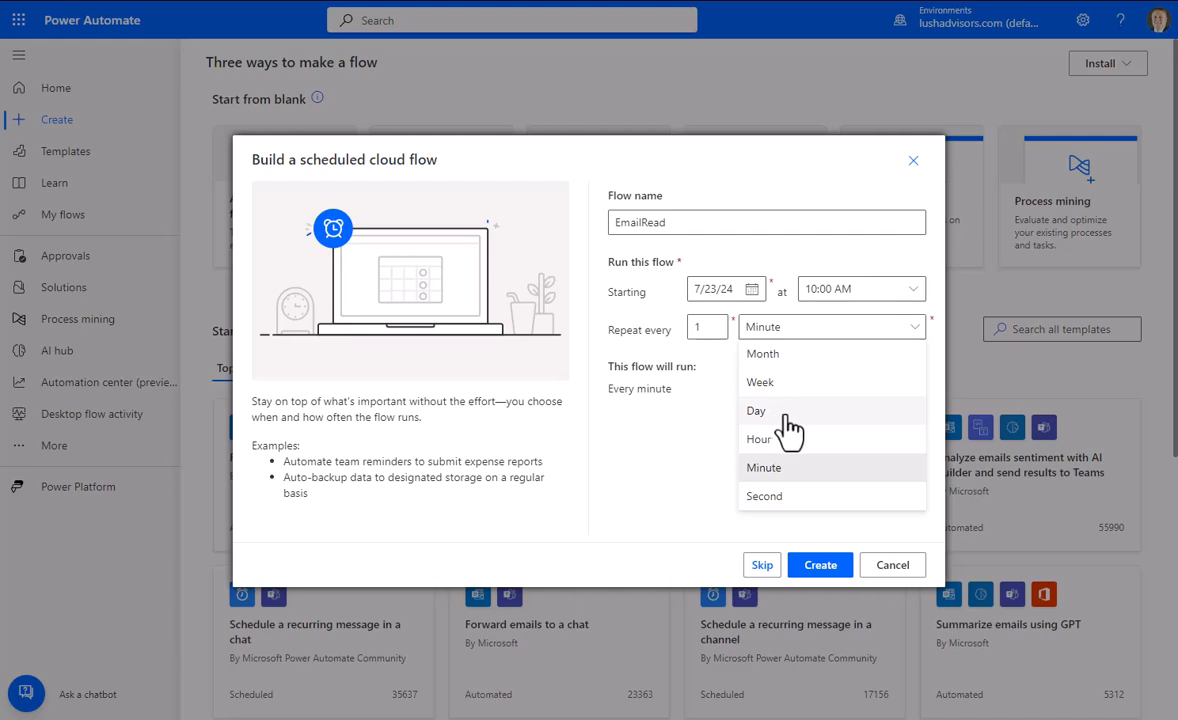
{"action": "left_click", "coordinate": [776, 205]}
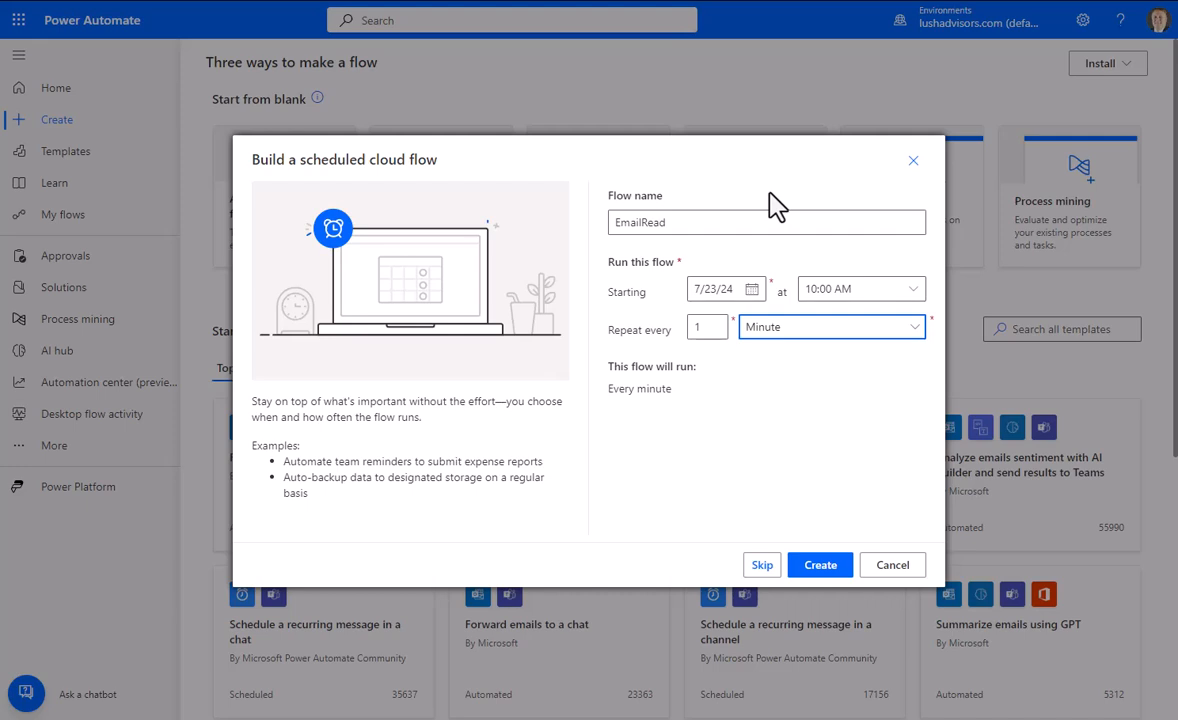
{"action": "left_click", "coordinate": [705, 222]}
{"action": "type", "text": "2"}
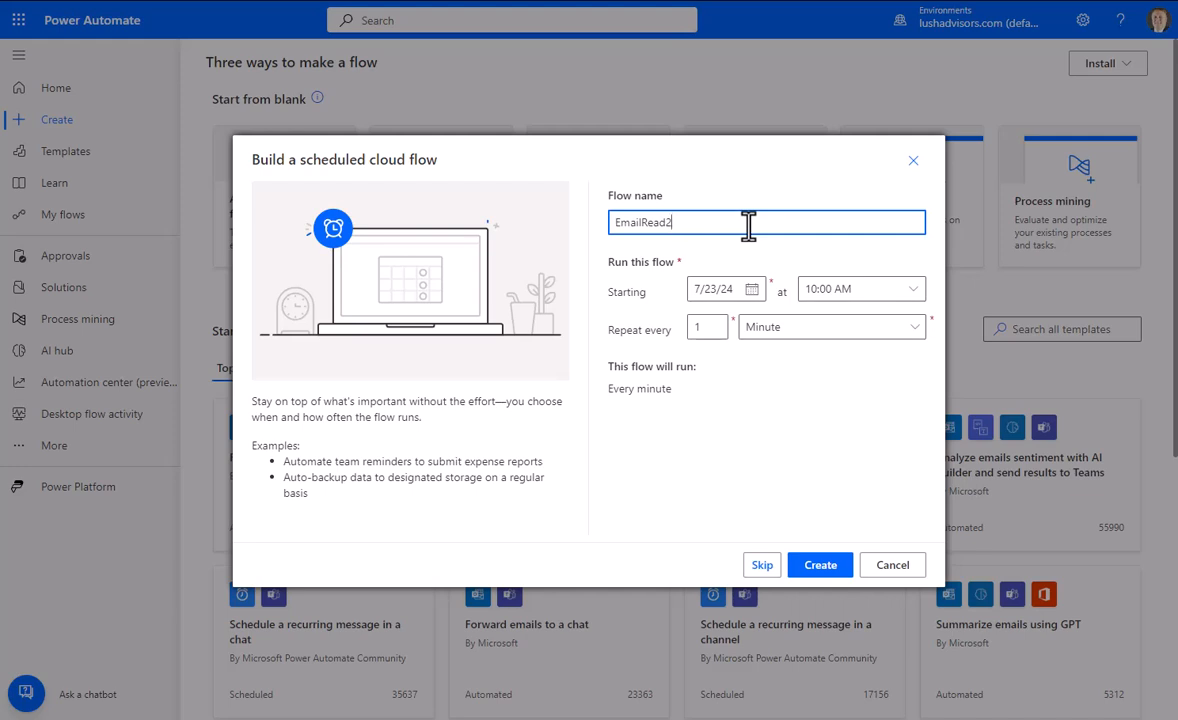
{"action": "left_click", "coordinate": [850, 327]}
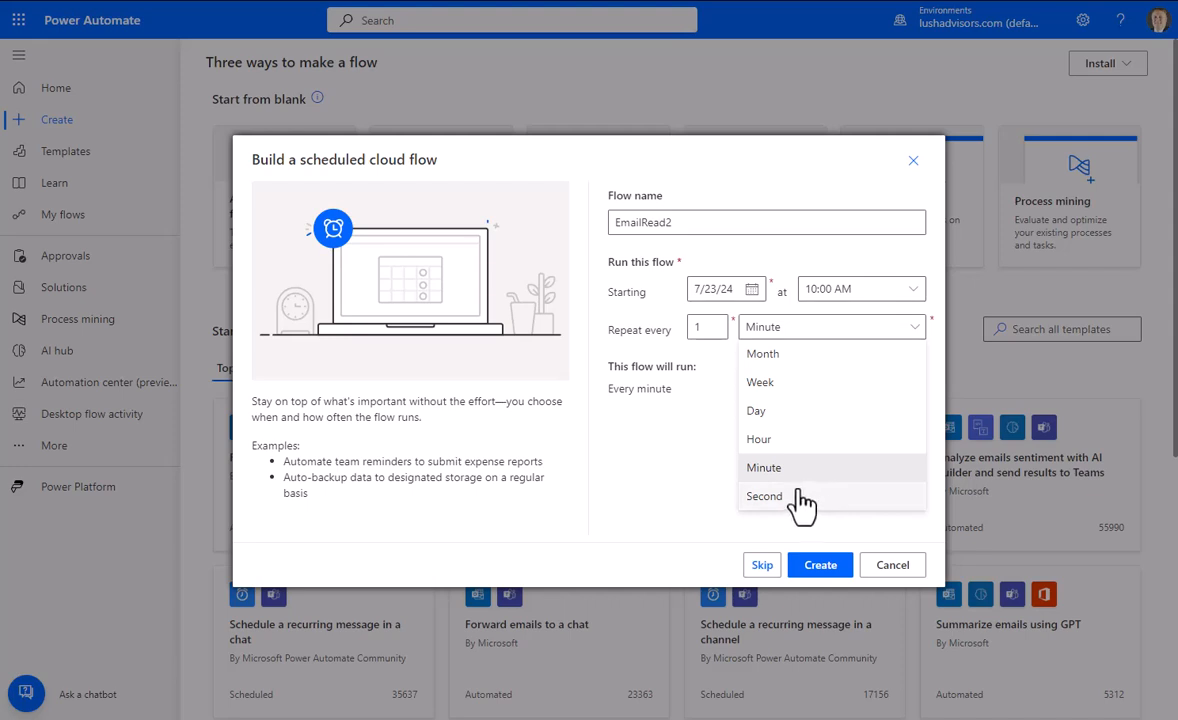
{"action": "left_click", "coordinate": [697, 447]}
{"action": "mouse_move", "coordinate": [788, 157]}
{"action": "left_mouse_down"}
{"action": "mouse_move", "coordinate": [768, 224]}
{"action": "mouse_move", "coordinate": [791, 225]}
{"action": "mouse_move", "coordinate": [782, 158]}
{"action": "left_mouse_up"}
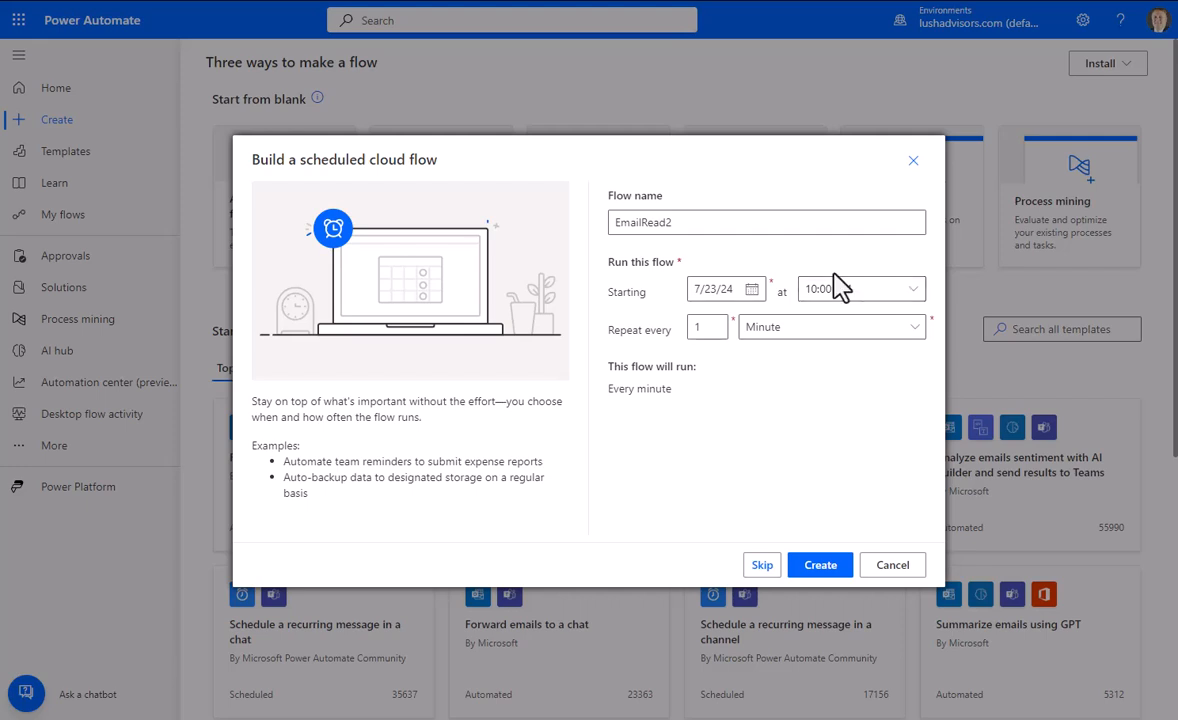
{"action": "left_click_drag", "start_coordinate": [689, 226], "coordinate": [617, 222]}
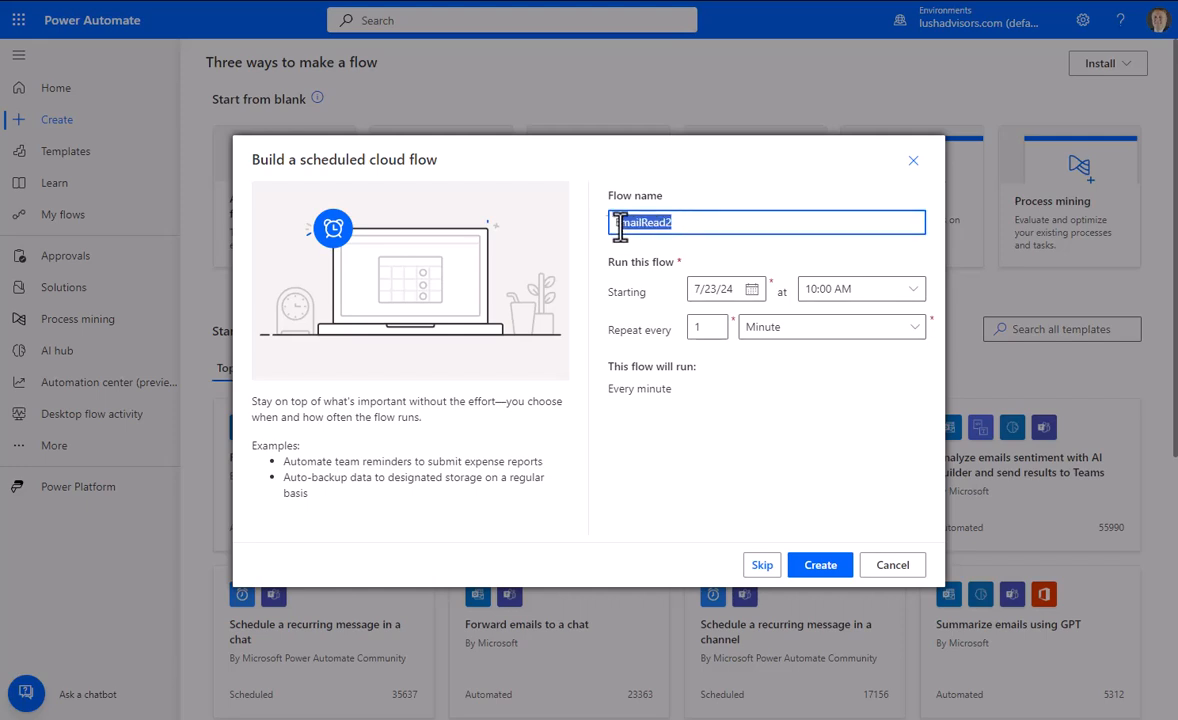
{"action": "left_click", "coordinate": [689, 224]}
{"action": "key", "text": "ctrl+a"}
{"action": "type", "text": "Task2"}
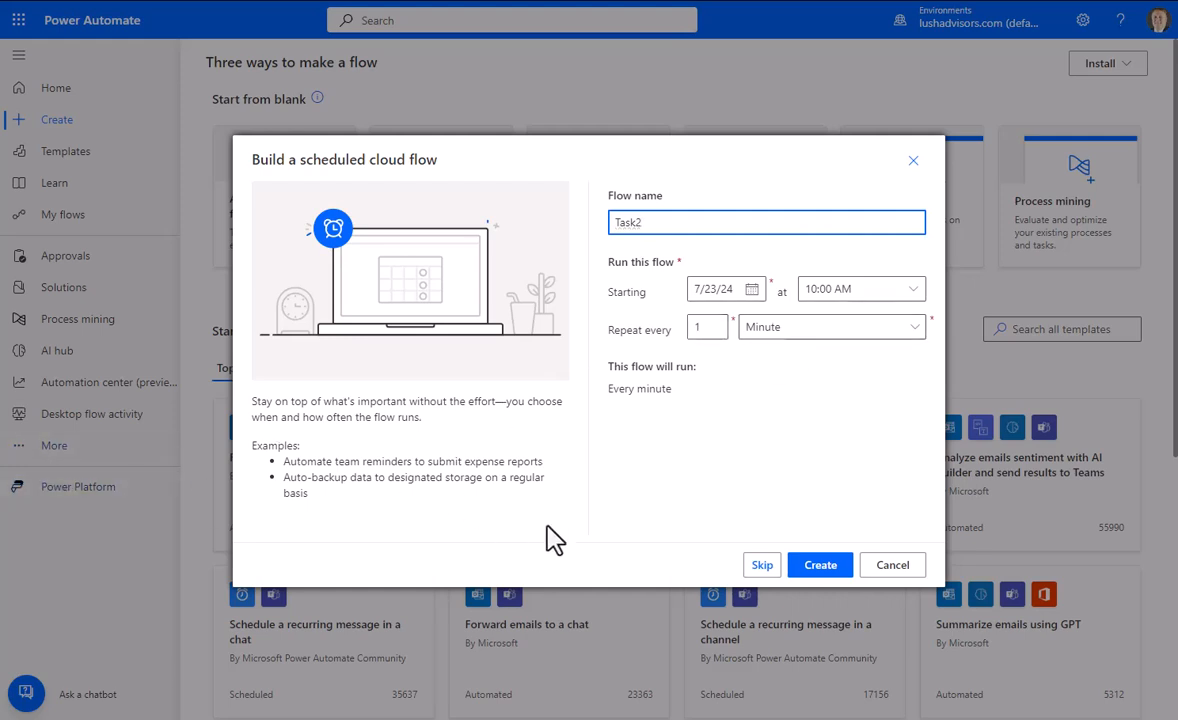
{"action": "left_click", "coordinate": [892, 566]}
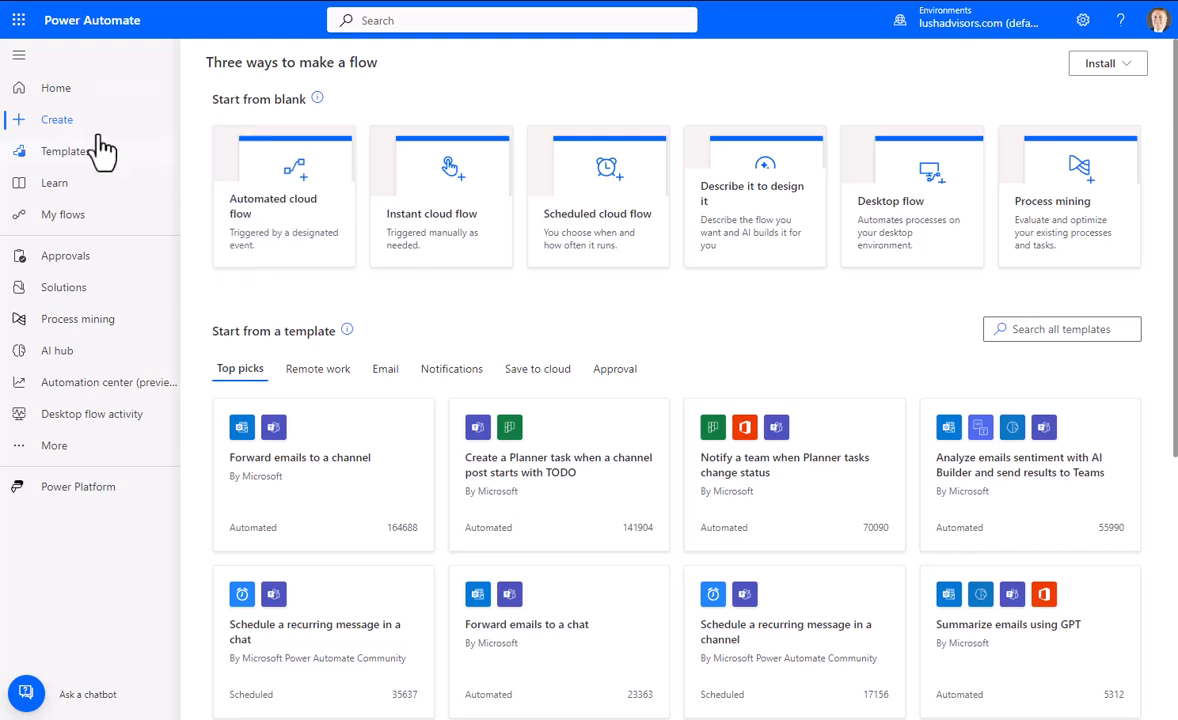
Open the list of existing cloud flows and examine the Word guide's schedule settings for the EmailRead flow
{"action": "left_click", "coordinate": [70, 224]}
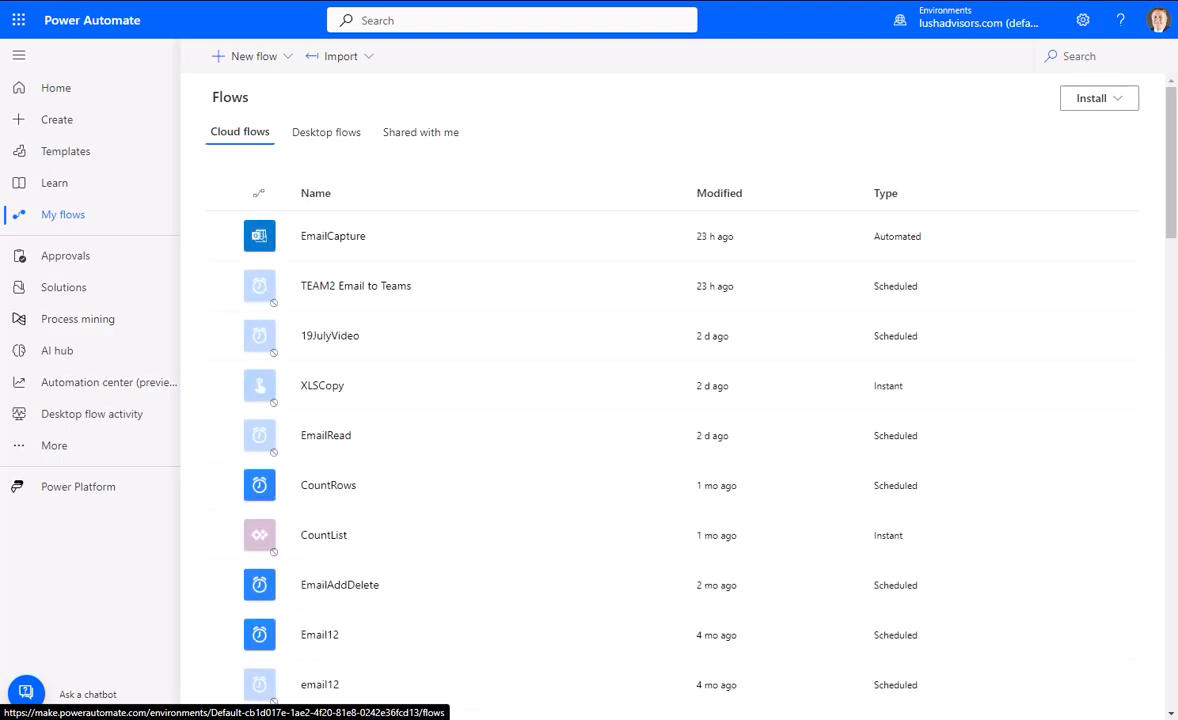
{"action": "left_click_drag", "start_coordinate": [0, 0], "coordinate": [747, 3]}
{"action": "scroll", "coordinate": [720, 405], "scroll_direction": "down", "scroll_amount": 2}
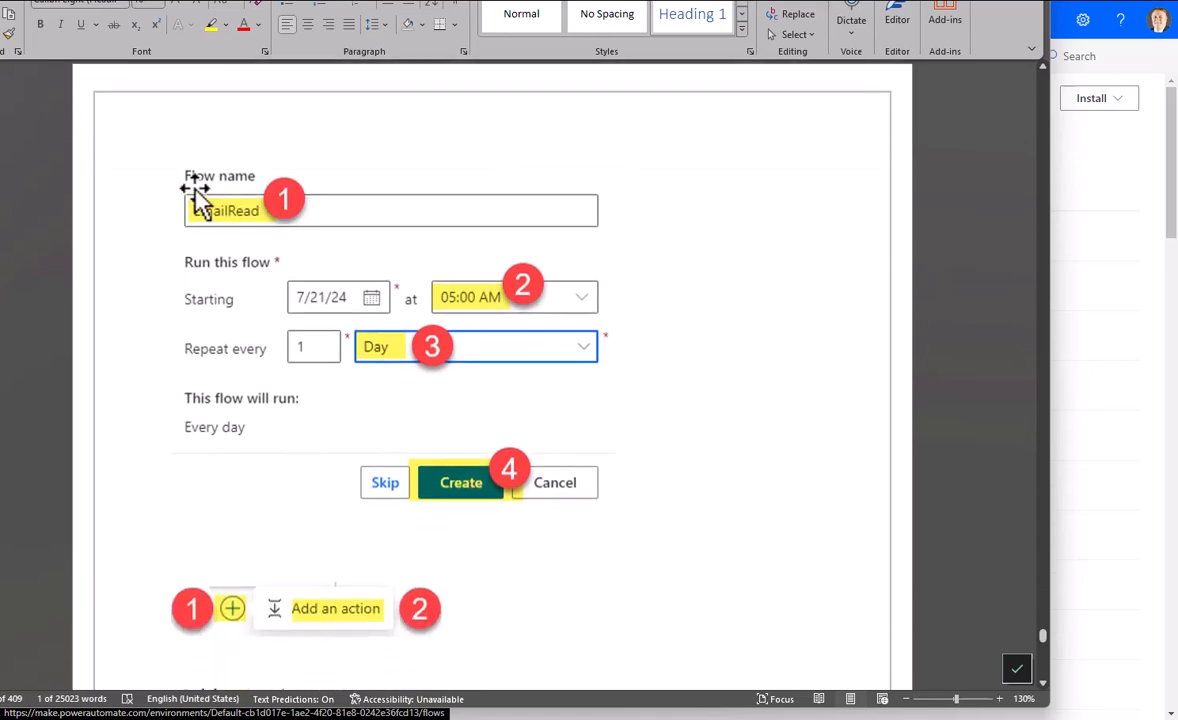
{"action": "scroll", "coordinate": [555, 305], "scroll_direction": "up", "scroll_amount": 10}
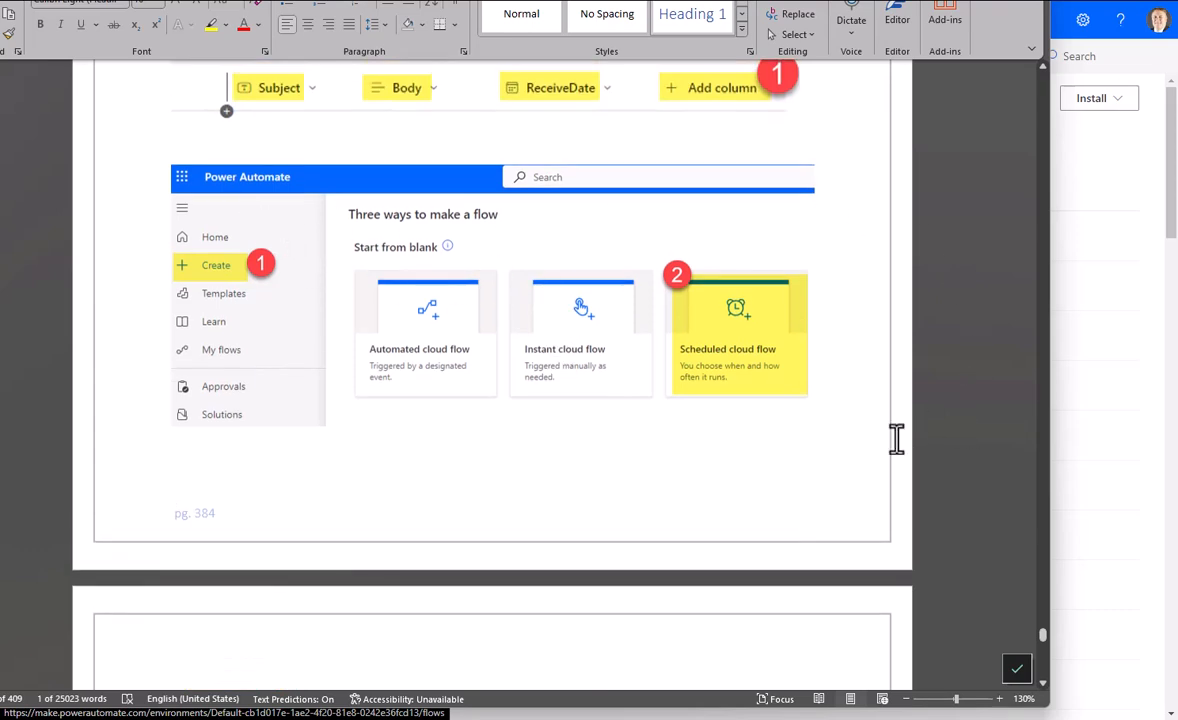
{"action": "scroll", "coordinate": [860, 437], "scroll_direction": "down", "scroll_amount": 5}
{"action": "scroll", "coordinate": [861, 437], "scroll_direction": "down", "scroll_amount": 1}
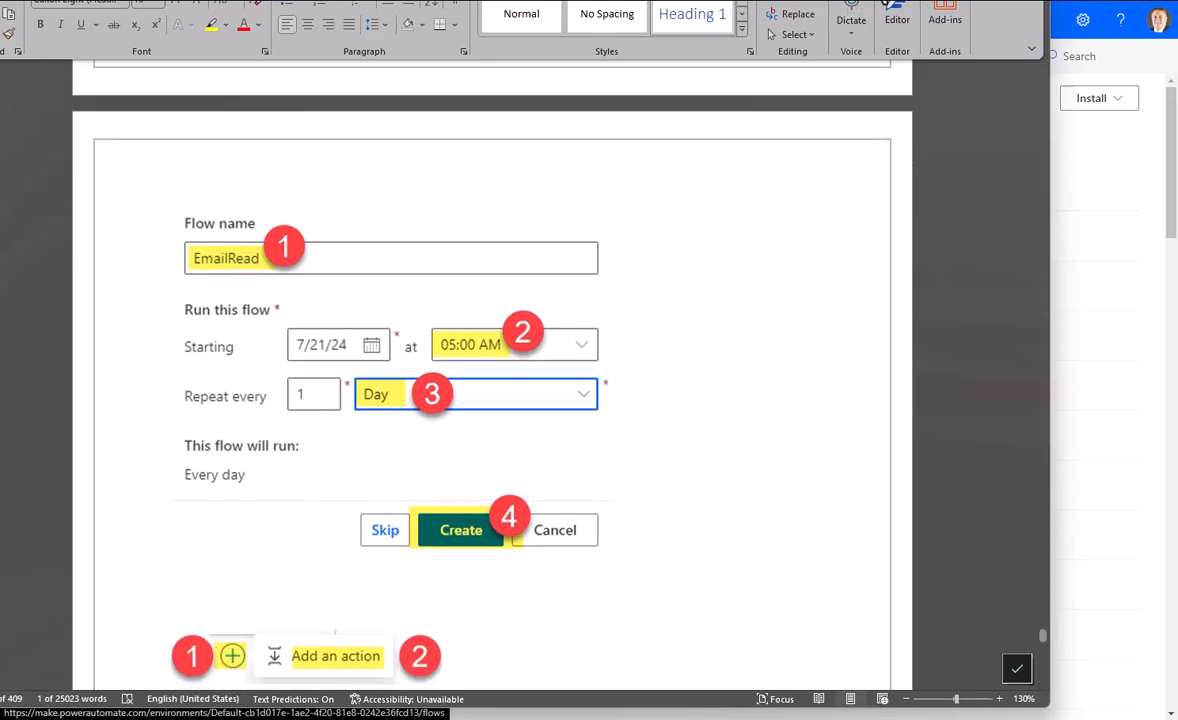
{"action": "left_click", "coordinate": [932, 1]}
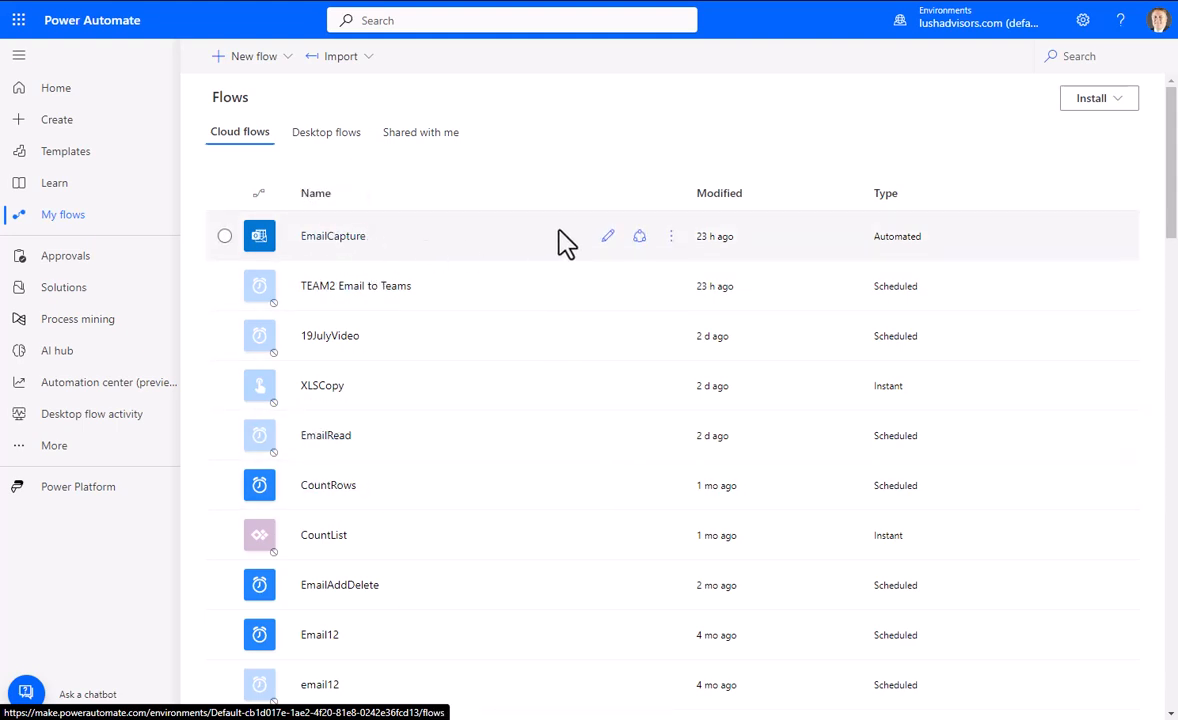
Turn off the EmailCapture flow and turn on the EmailRead flow
{"action": "left_click", "coordinate": [671, 240]}
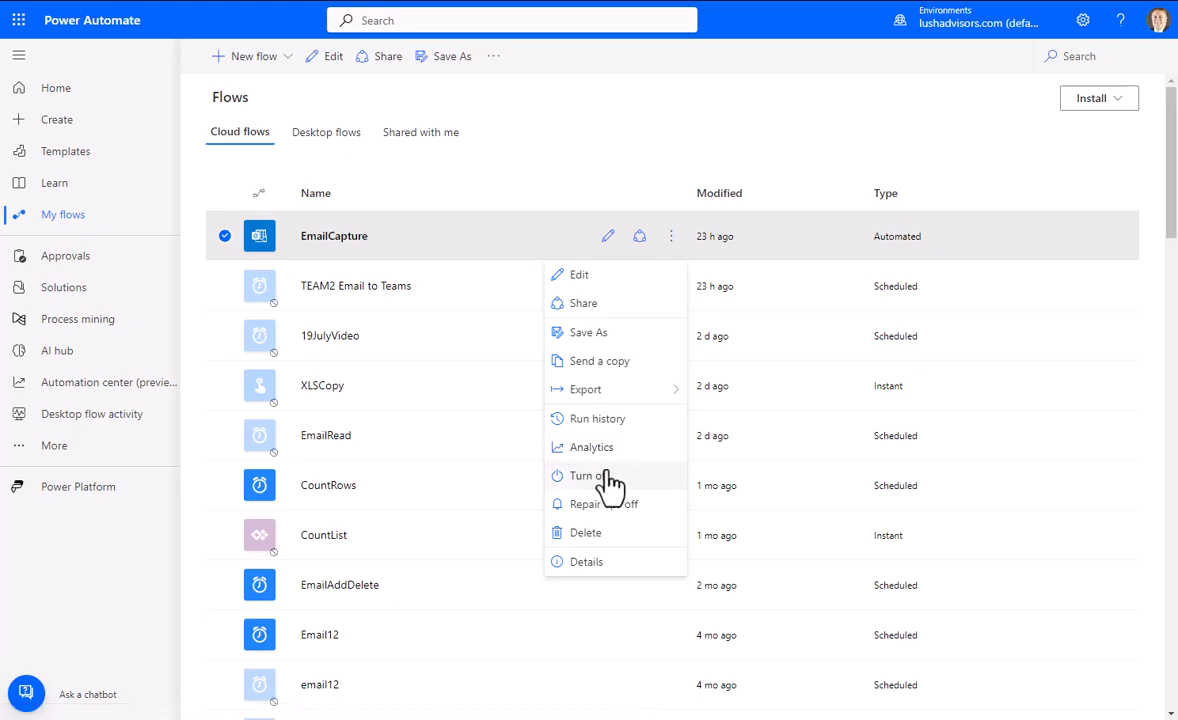
{"action": "left_click", "coordinate": [442, 457]}
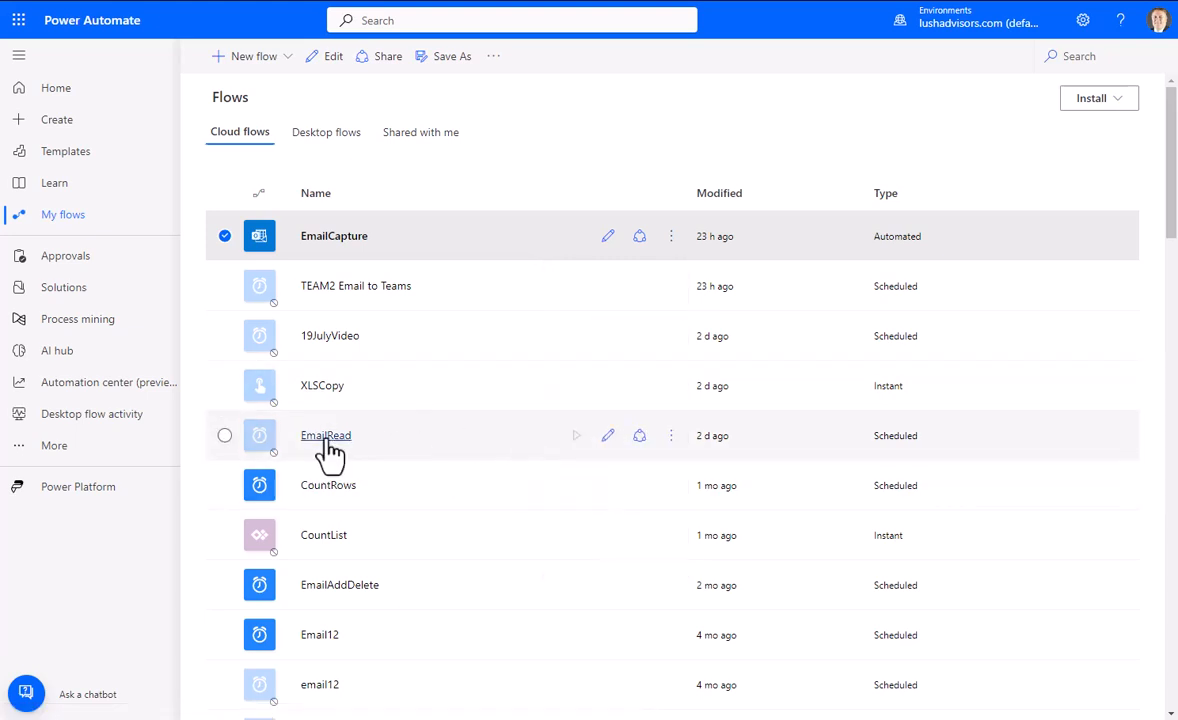
{"action": "left_click", "coordinate": [671, 436]}
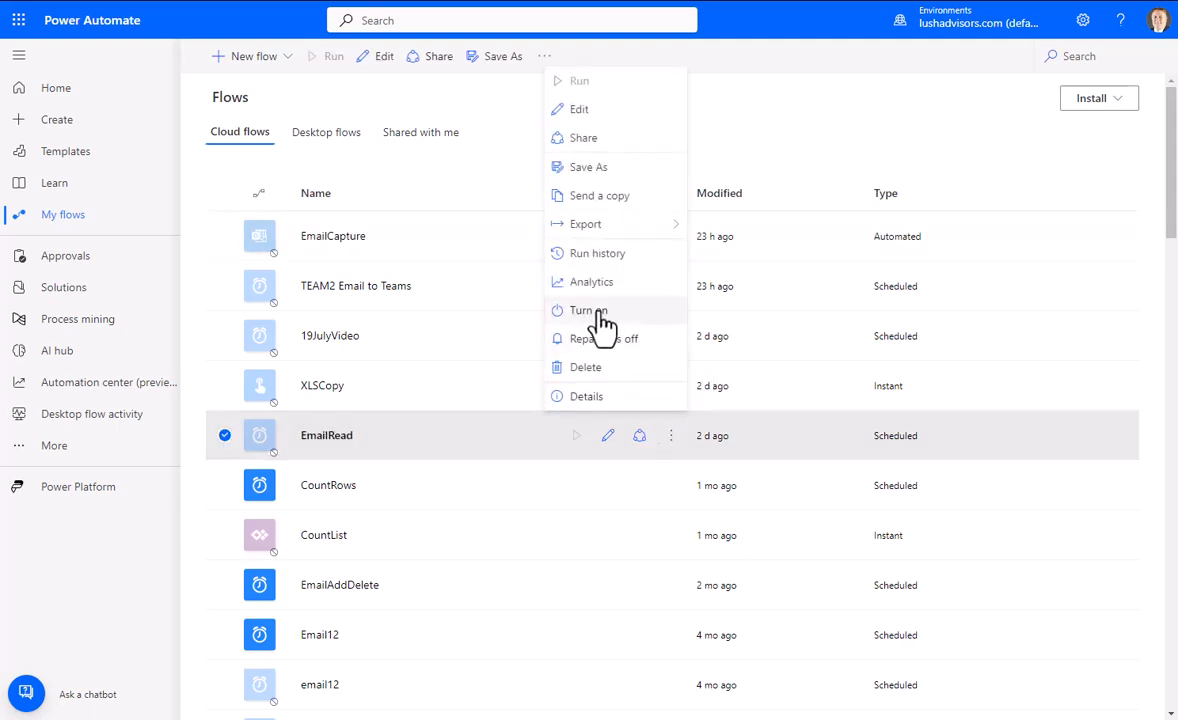
{"action": "left_click", "coordinate": [601, 312]}
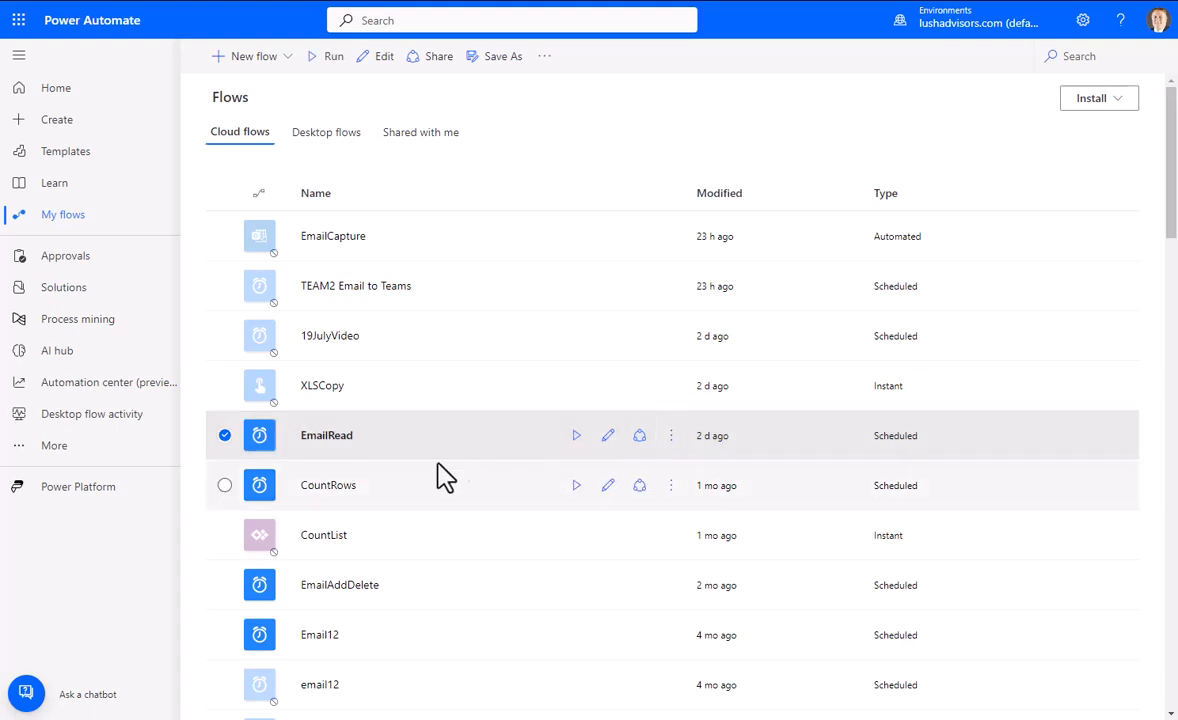
Open the EmailRead flow for editing and examine the Word guide's instructions for scheduling a flow and adding an action
{"action": "left_click", "coordinate": [609, 437]}
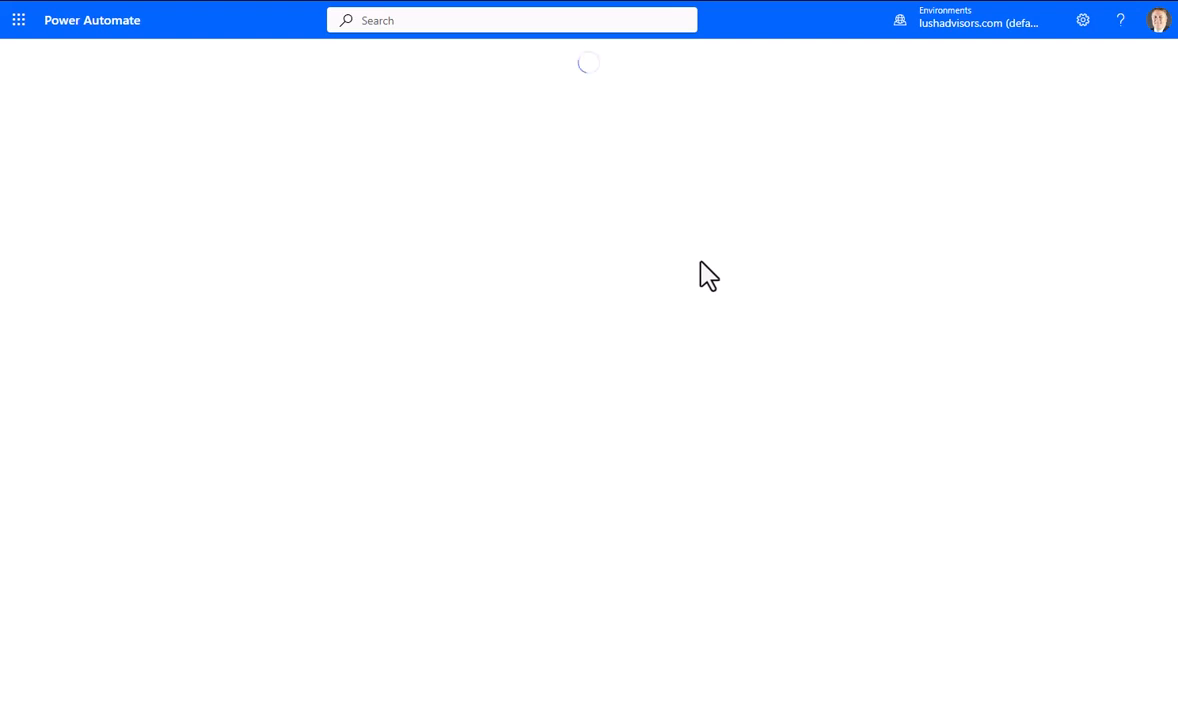
{"action": "key", "text": "alt+Tab"}
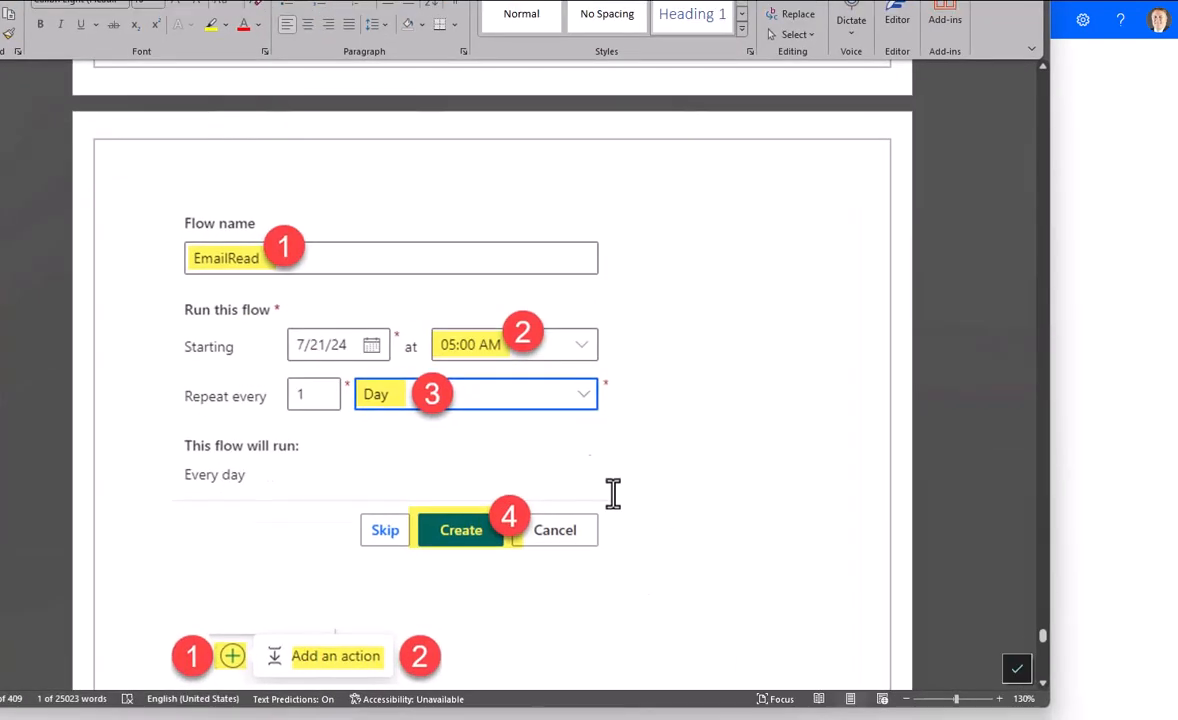
{"action": "scroll", "coordinate": [612, 395], "scroll_direction": "down", "scroll_amount": 2}
{"action": "scroll", "coordinate": [639, 397], "scroll_direction": "down", "scroll_amount": 2}
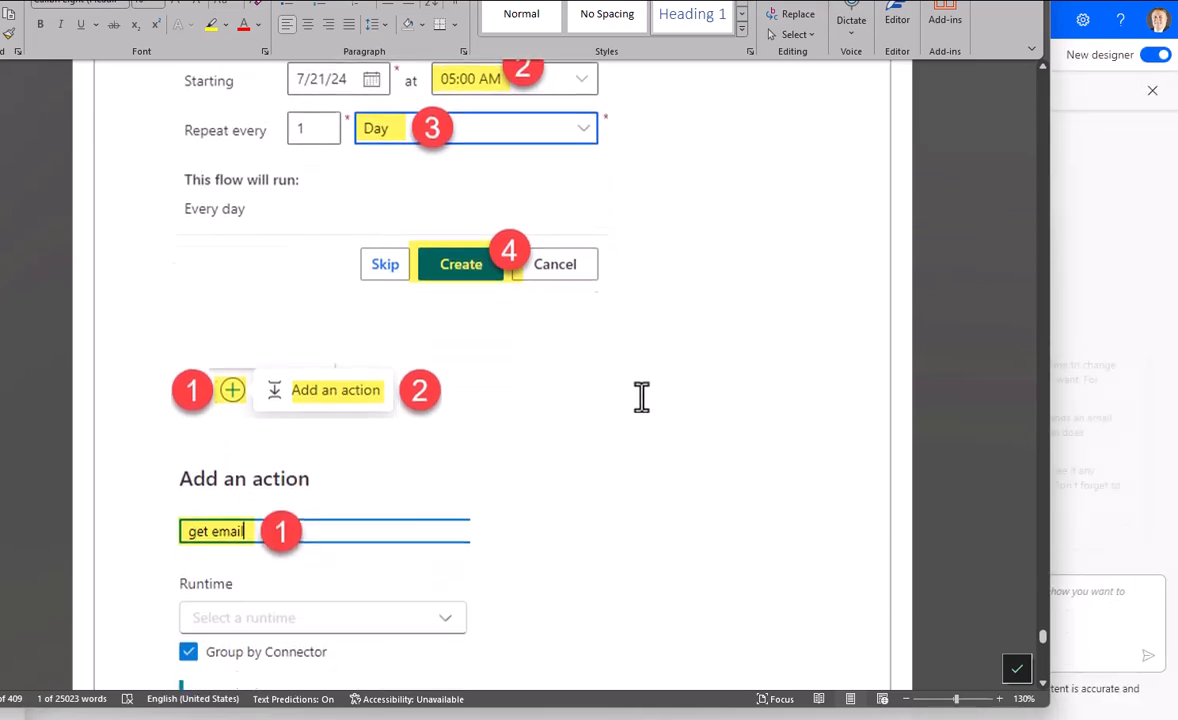
{"action": "scroll", "coordinate": [639, 397], "scroll_direction": "up", "scroll_amount": 1}
{"action": "scroll", "coordinate": [645, 393], "scroll_direction": "down", "scroll_amount": 1}
{"action": "scroll", "coordinate": [646, 395], "scroll_direction": "down", "scroll_amount": 5}
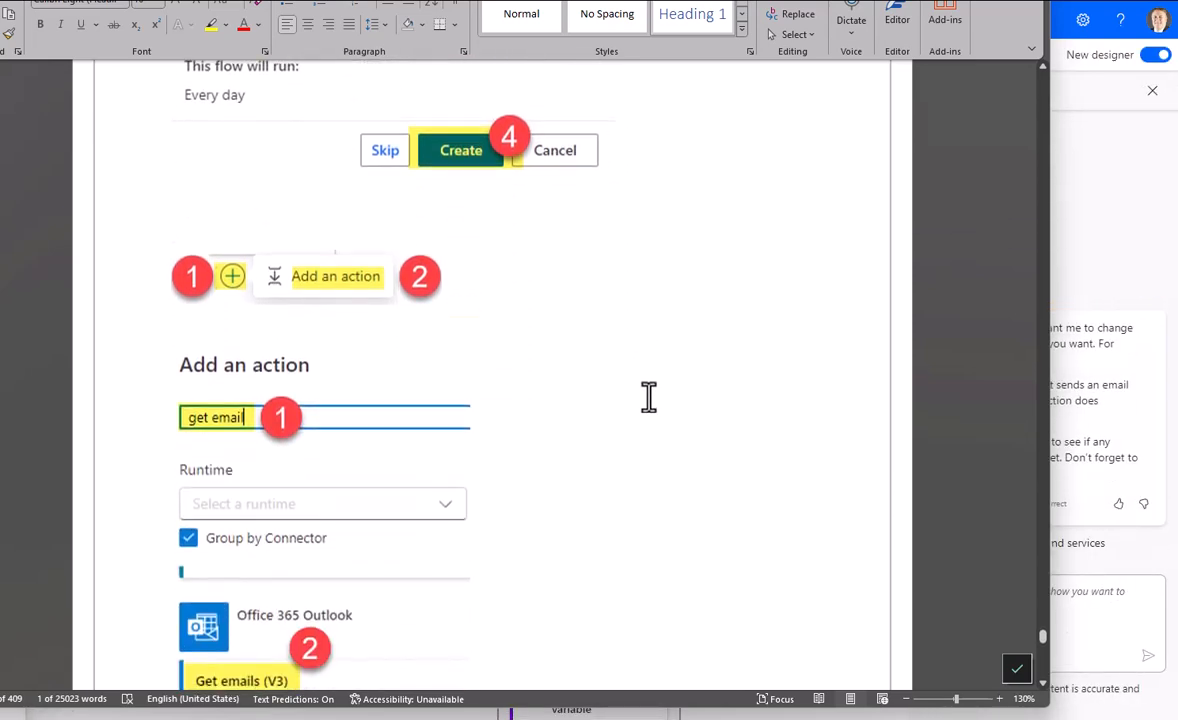
{"action": "scroll", "coordinate": [671, 398], "scroll_direction": "up", "scroll_amount": 3}
{"action": "scroll", "coordinate": [671, 398], "scroll_direction": "up", "scroll_amount": 2}
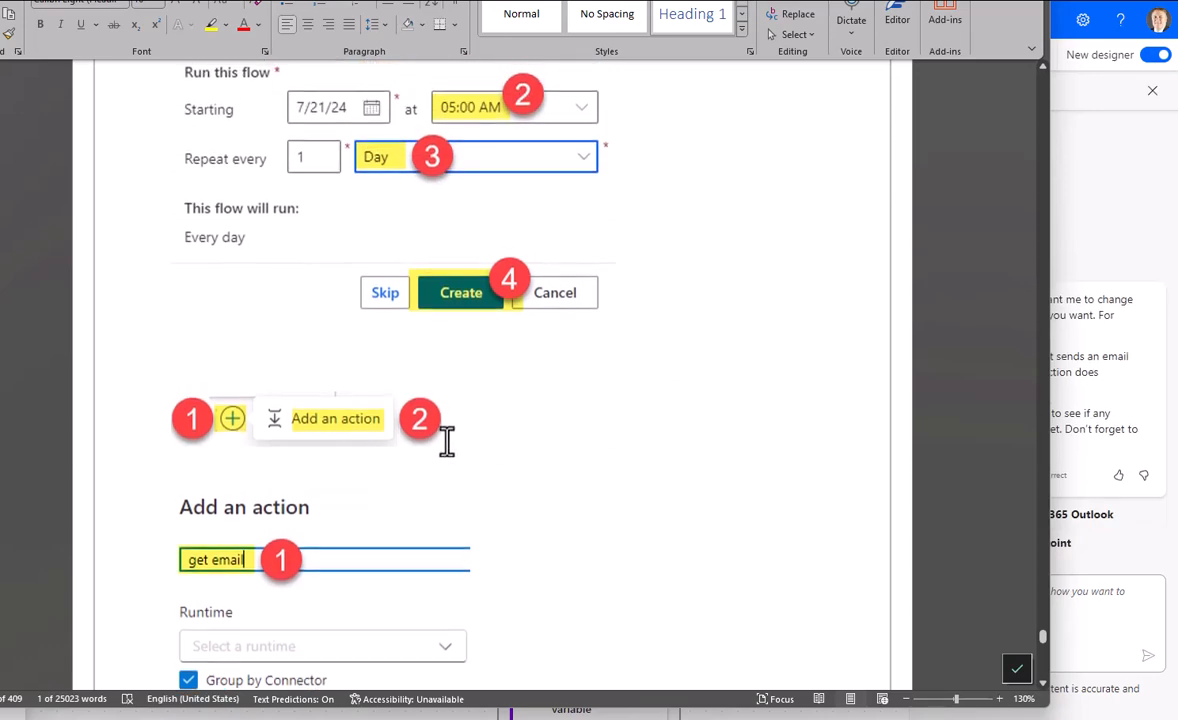
{"action": "left_click", "coordinate": [930, 1]}
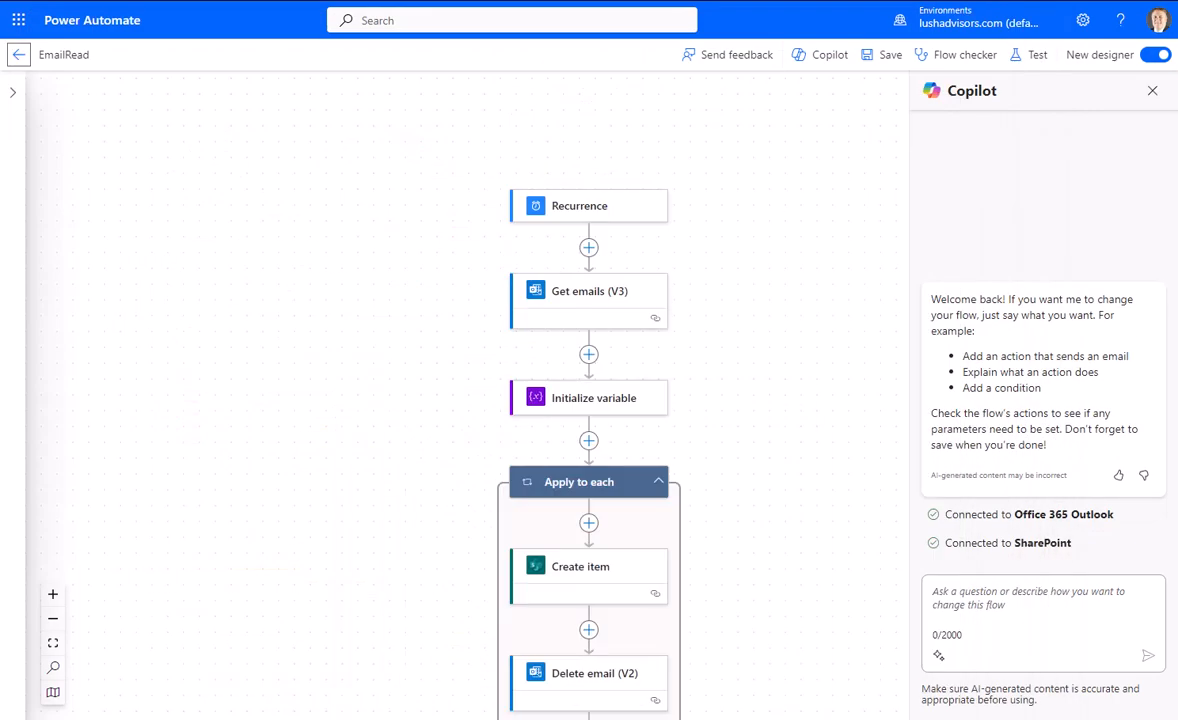
Examine the Recurrence trigger's parameters and the options for inserting a step below it
{"action": "left_click", "coordinate": [590, 216]}
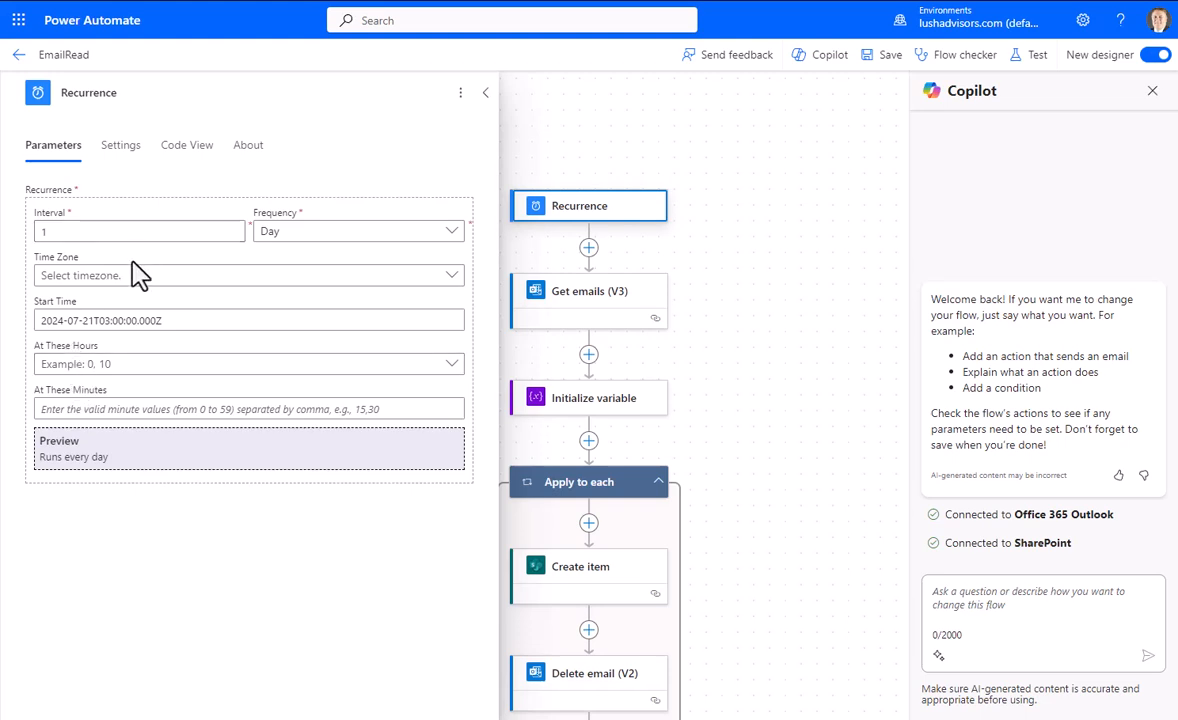
{"action": "left_click", "coordinate": [479, 100]}
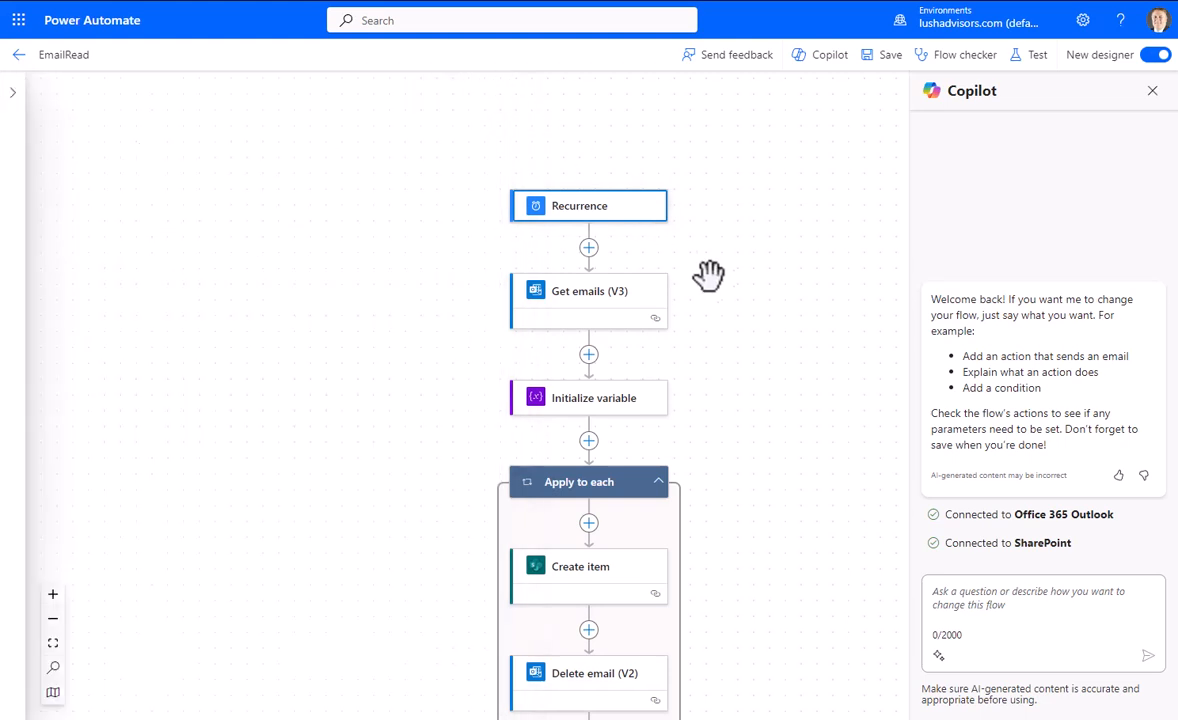
{"action": "left_click", "coordinate": [588, 247]}
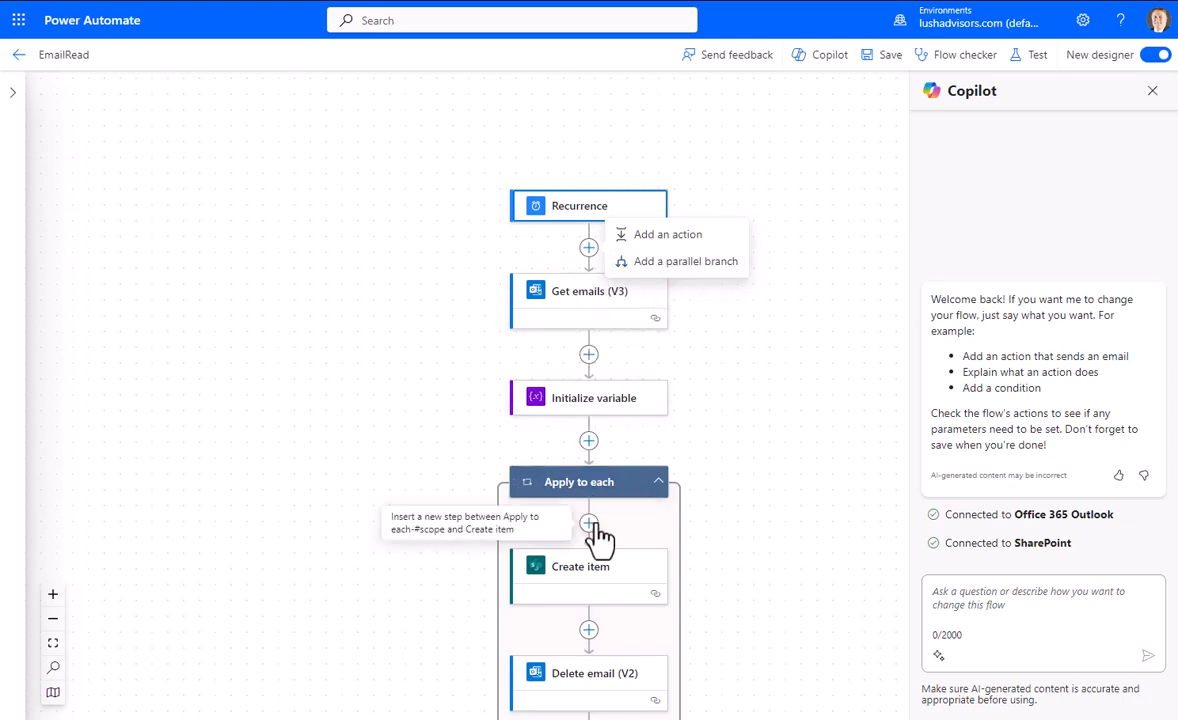
{"action": "left_click", "coordinate": [774, 383]}
Examine the Word guide's instructions for adding the Get emails (V3) action and return to the EmailRead flow
{"action": "key", "text": "alt+Tab"}
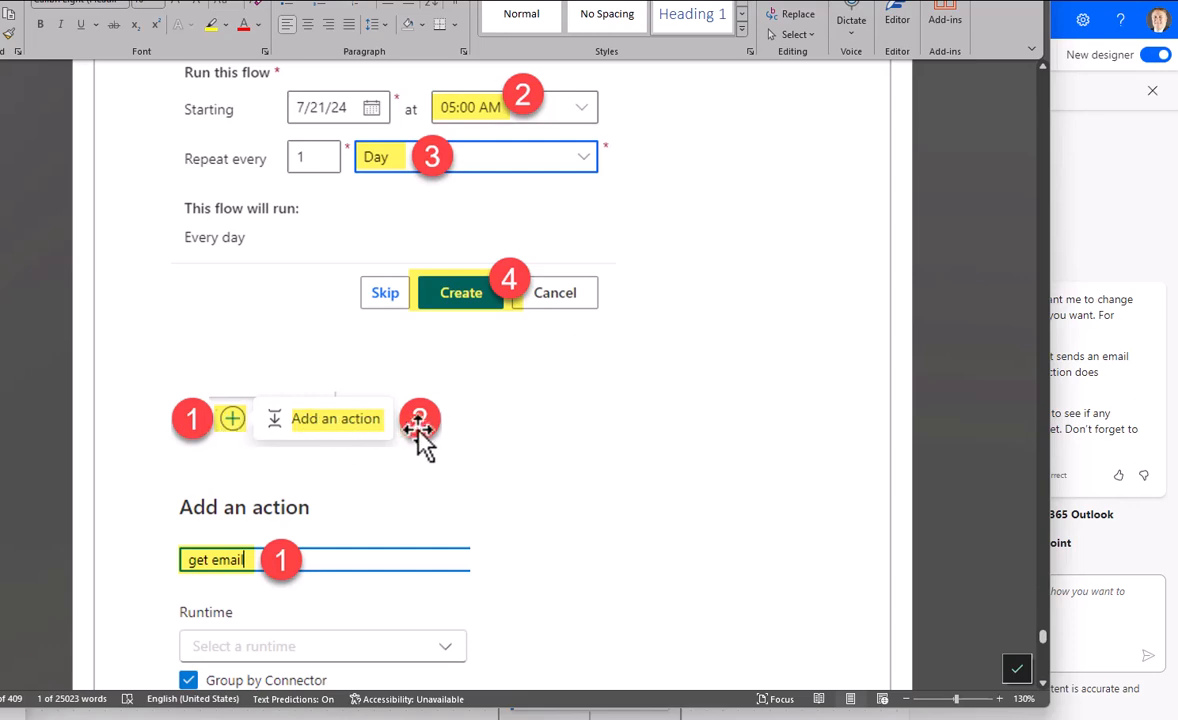
{"action": "scroll", "coordinate": [656, 428], "scroll_direction": "down", "scroll_amount": 5}
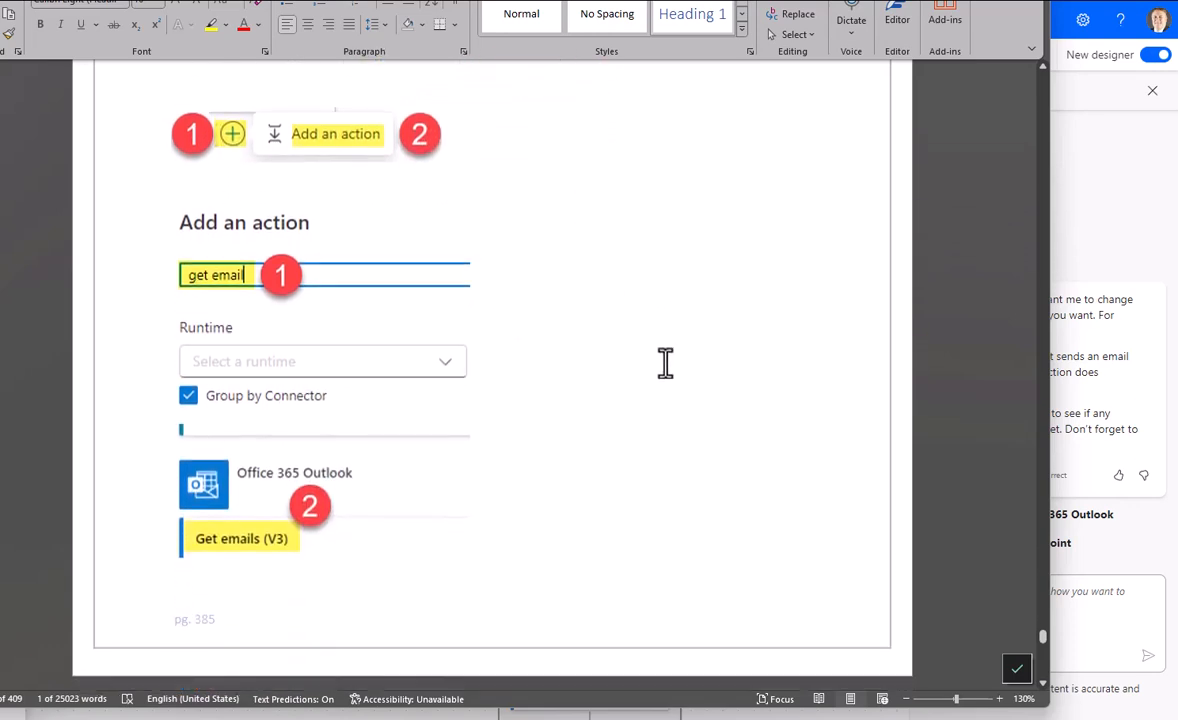
{"action": "left_click", "coordinate": [1068, 518]}
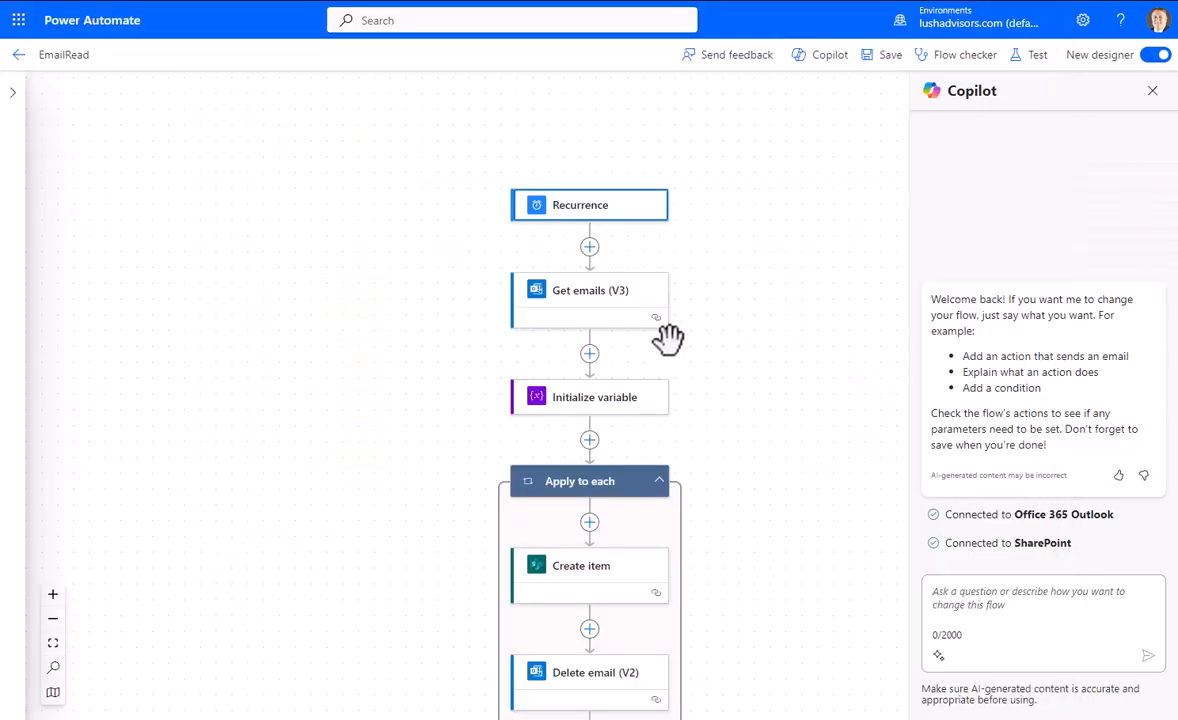
Search for "get emails" among the actions available below the Recurrence trigger, and close the search without adding one
{"action": "left_click", "coordinate": [590, 248]}
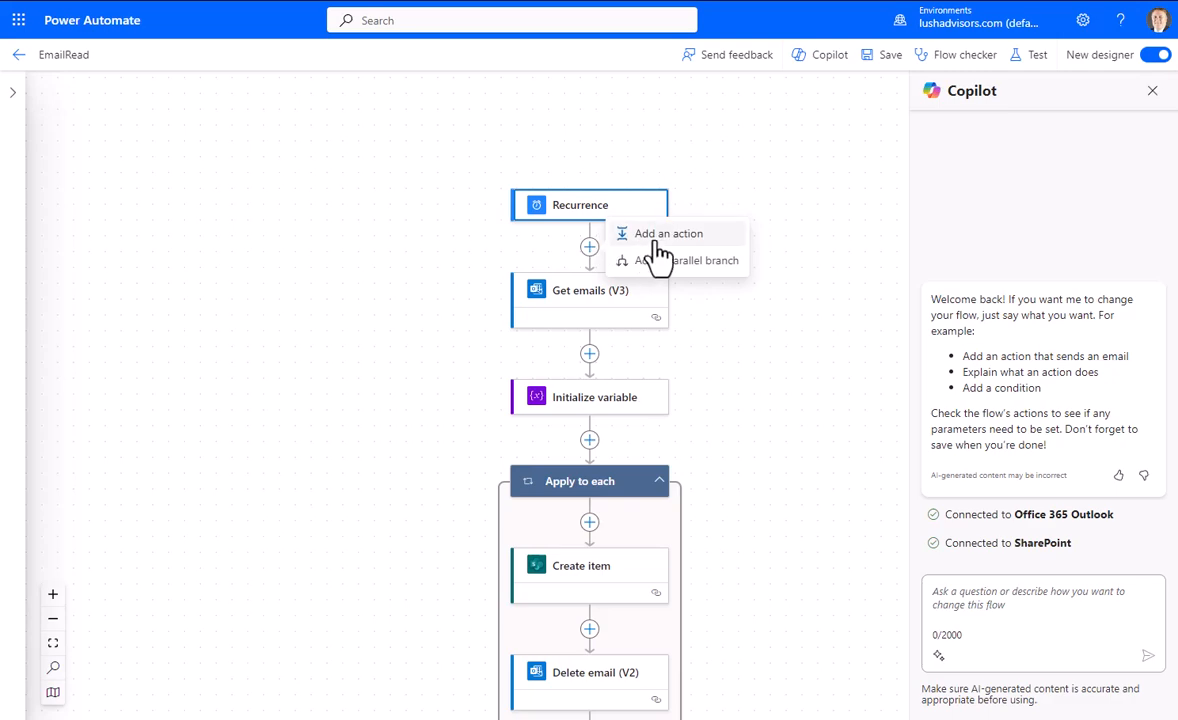
{"action": "left_click", "coordinate": [612, 232]}
{"action": "left_click", "coordinate": [130, 147]}
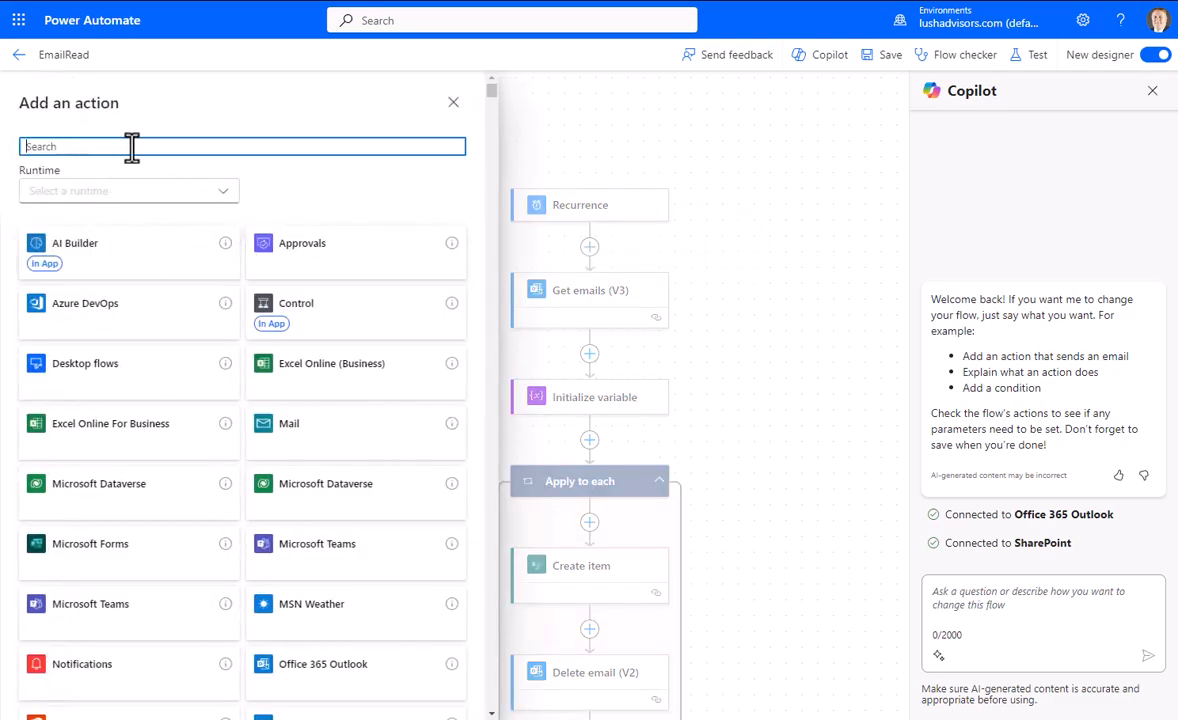
{"action": "type", "text": "get emails"}
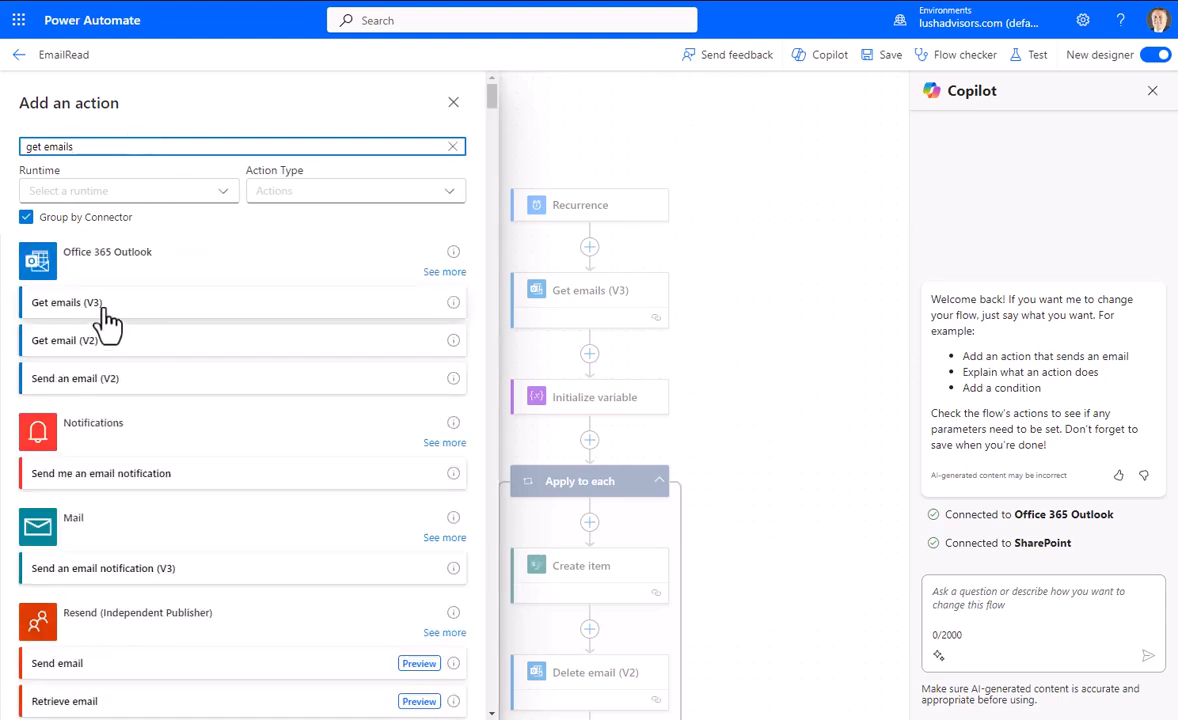
{"action": "left_click", "coordinate": [452, 102]}
Set Fetch Only Unread Messages to No in the Get emails (V3) action
{"action": "left_click", "coordinate": [639, 318]}
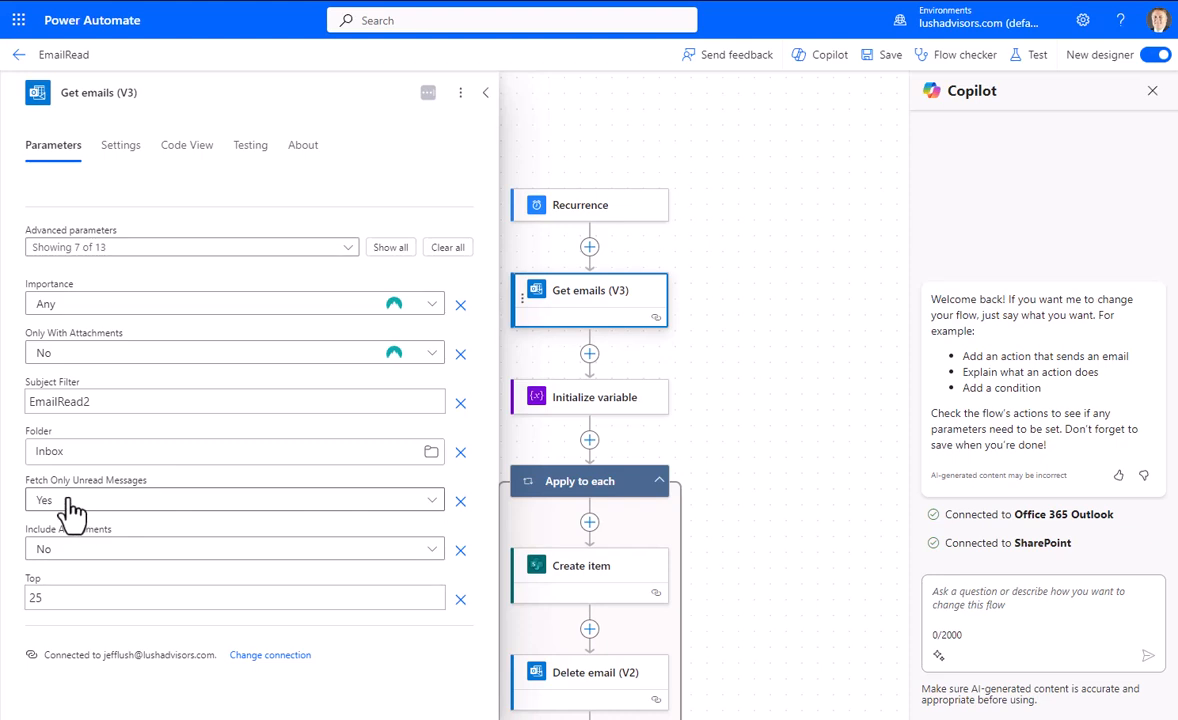
{"action": "left_click", "coordinate": [100, 401]}
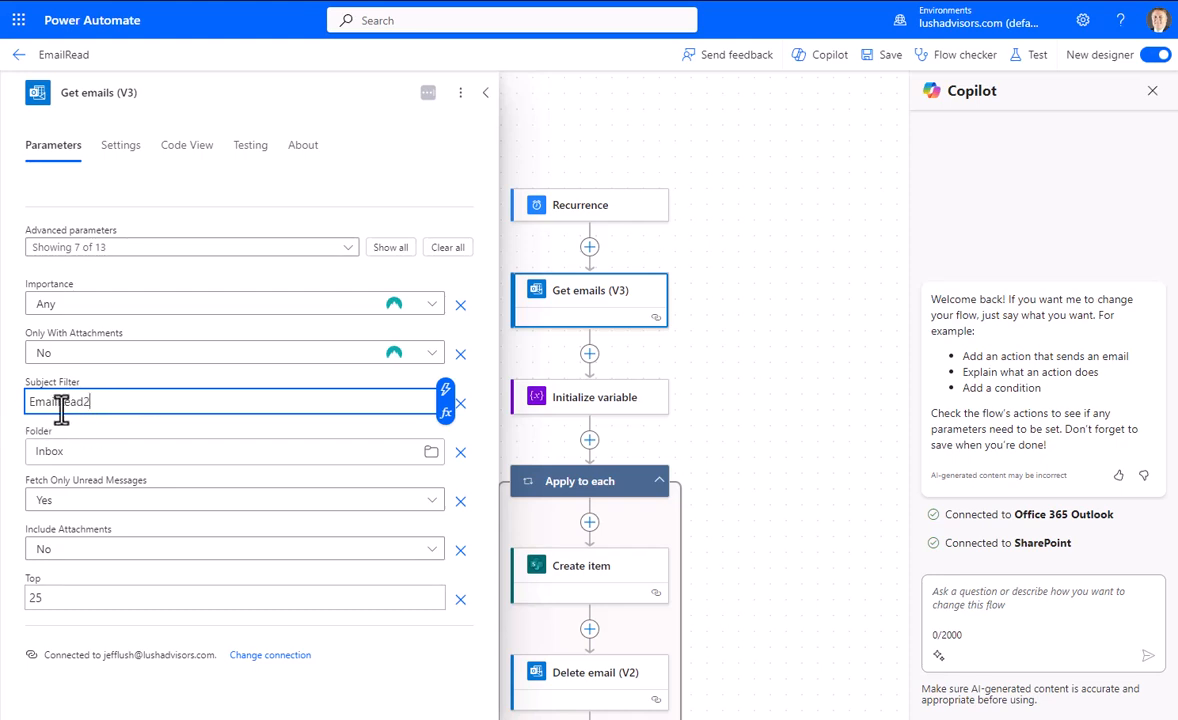
{"action": "left_click", "coordinate": [110, 502]}
{"action": "left_click", "coordinate": [50, 553]}
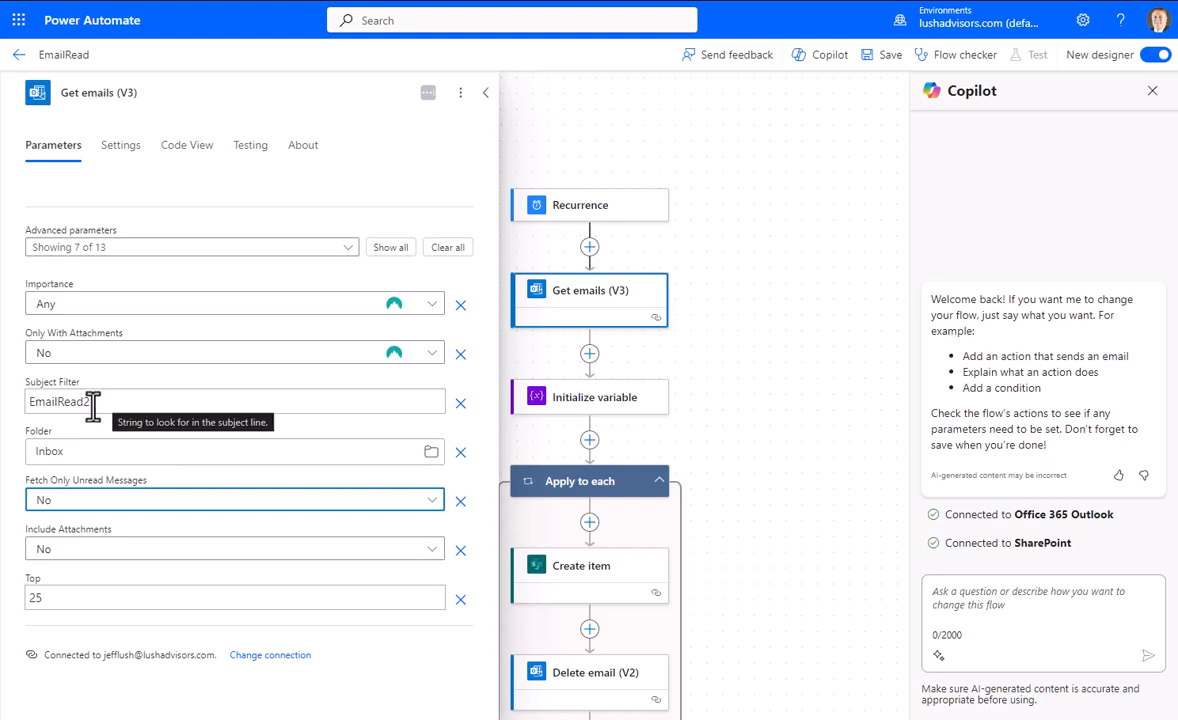
Examine the Subject Filter and Top parameters of the Get emails (V3) action and close its settings
{"action": "left_click", "coordinate": [279, 398]}
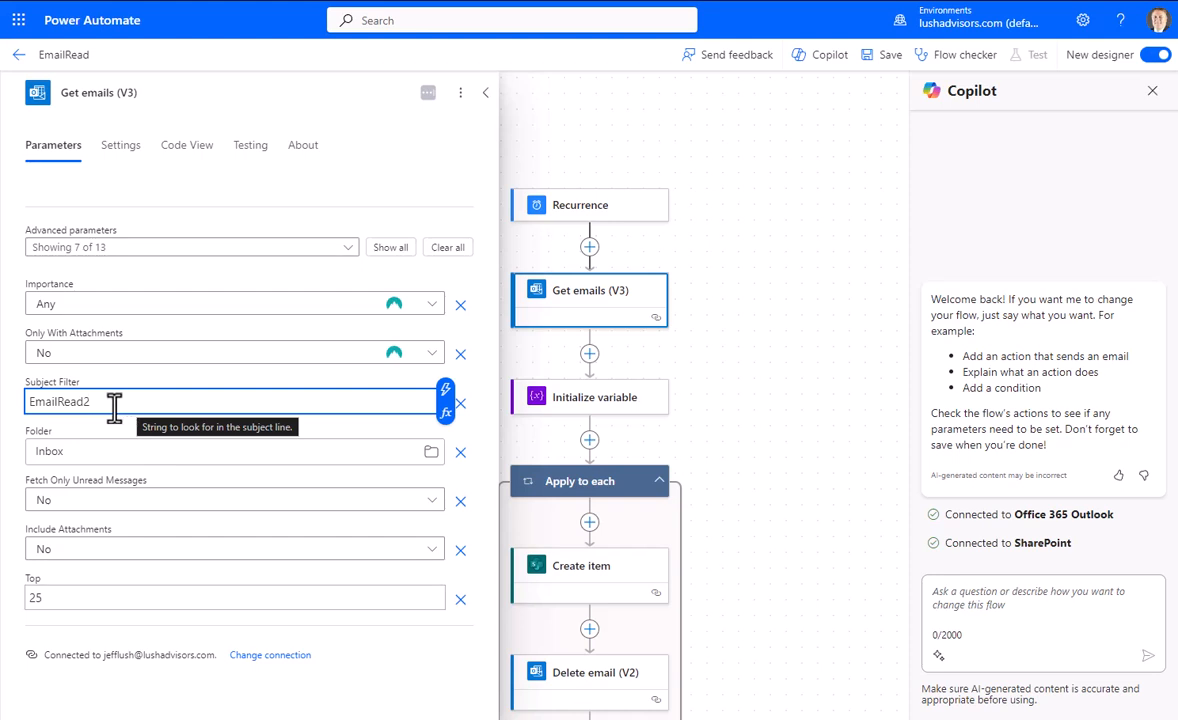
{"action": "left_click_drag", "start_coordinate": [100, 400], "coordinate": [21, 413]}
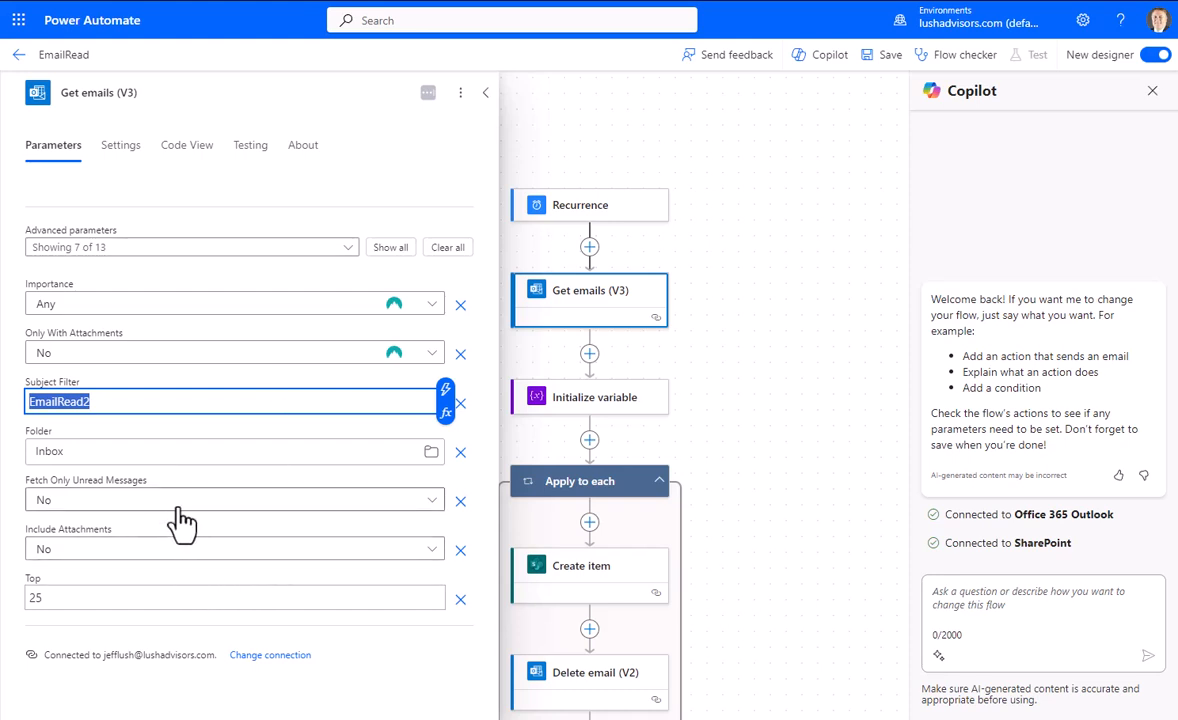
{"action": "left_click", "coordinate": [52, 598]}
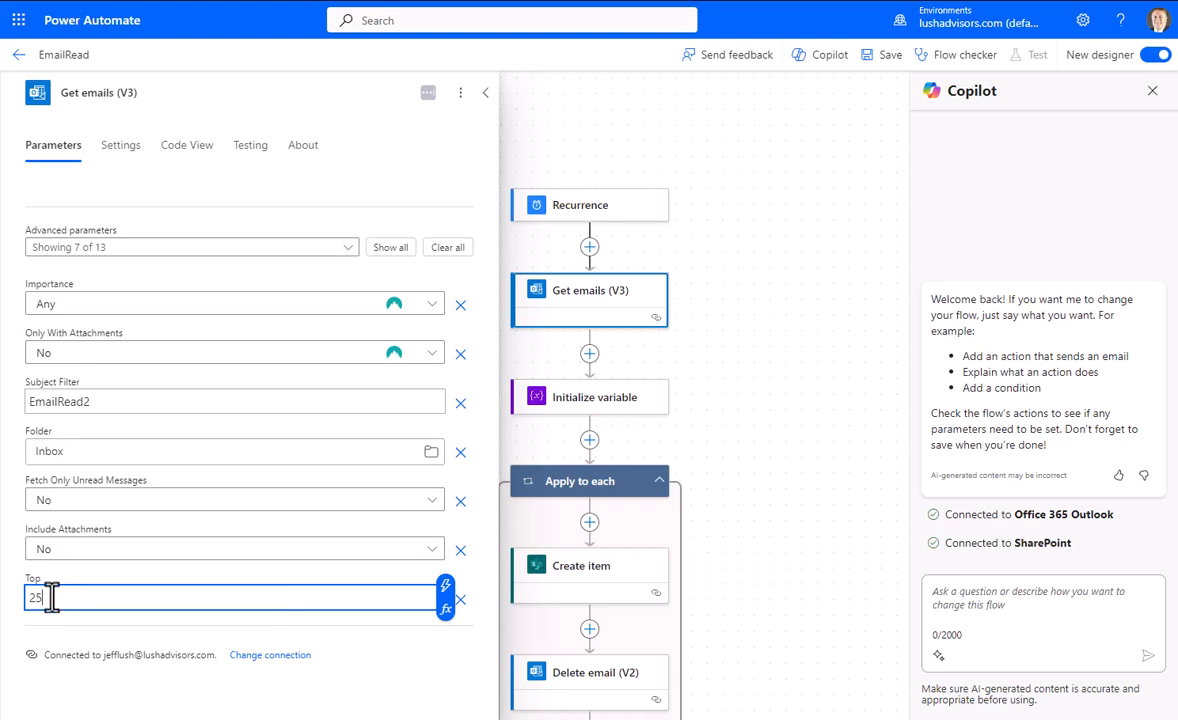
{"action": "left_click", "coordinate": [93, 405]}
{"action": "left_click_drag", "start_coordinate": [93, 405], "coordinate": [40, 402]}
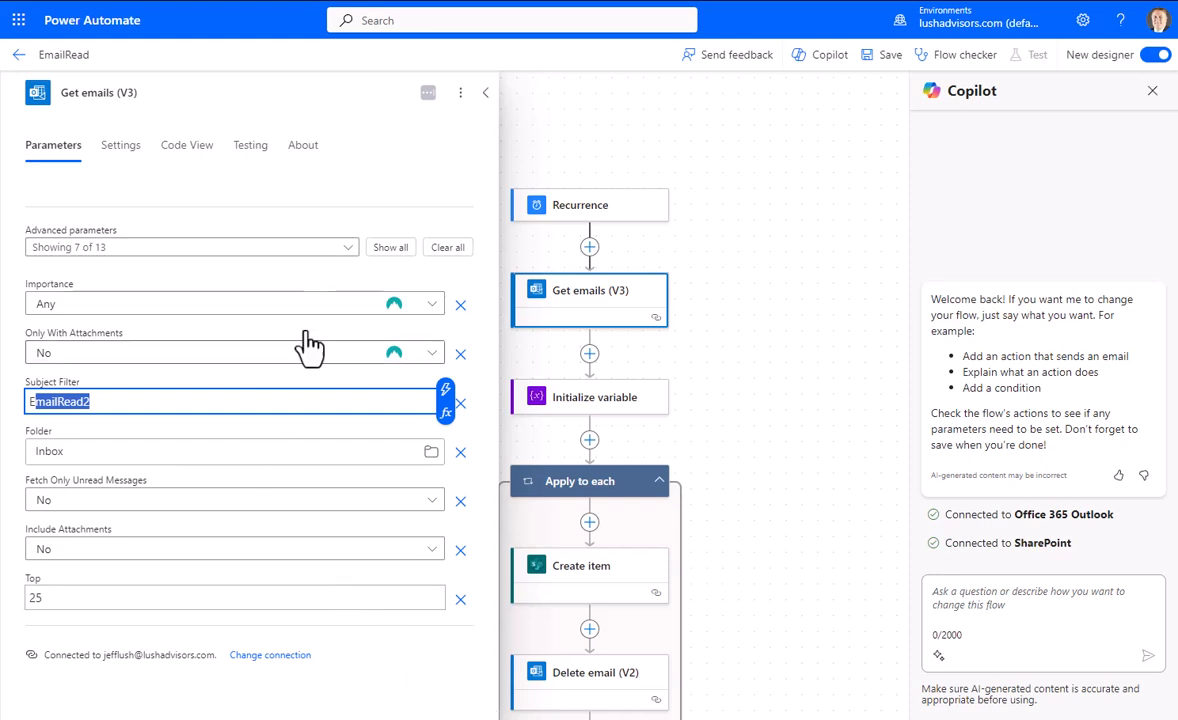
{"action": "left_click", "coordinate": [485, 96]}
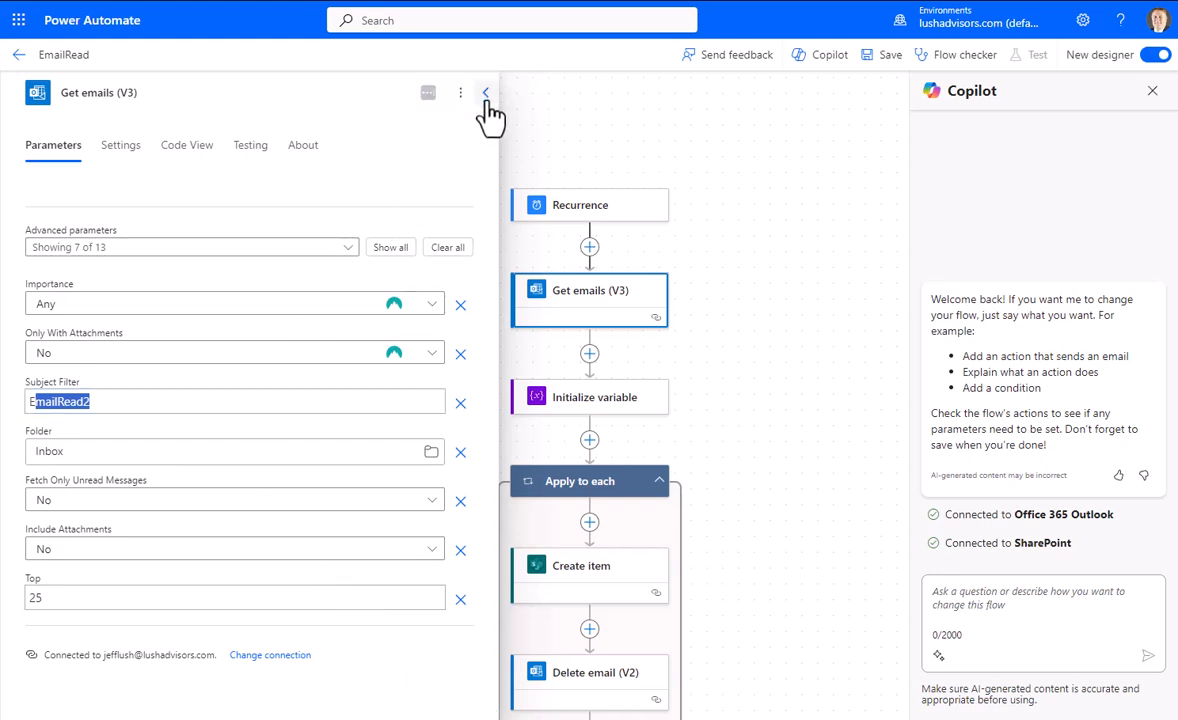
Examine the Initialize variable action's parameters and the insert options above it, and switch to the Word guide
{"action": "left_click", "coordinate": [593, 410]}
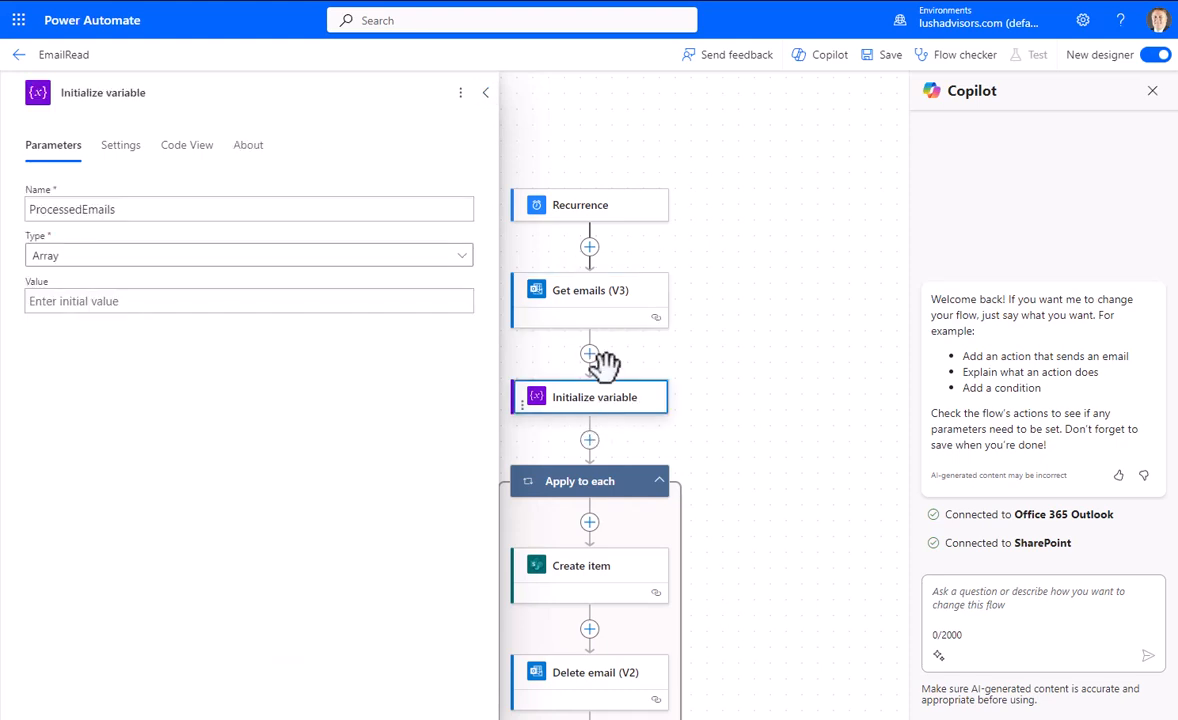
{"action": "left_click", "coordinate": [589, 353]}
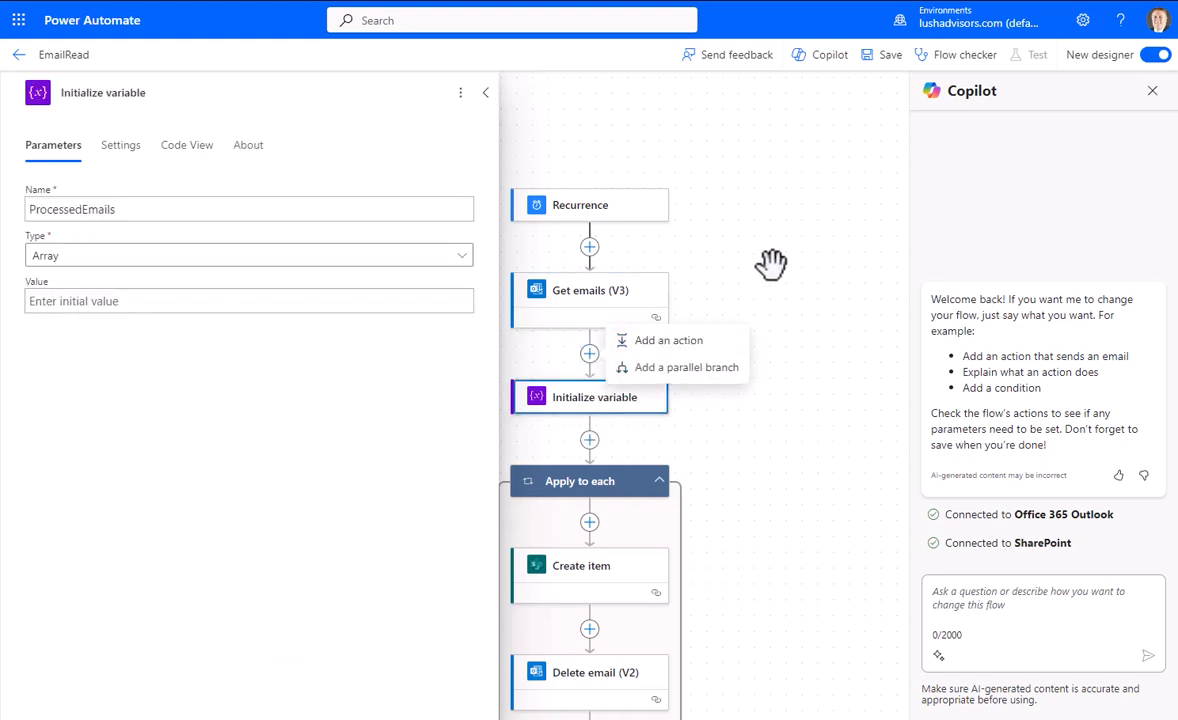
{"action": "key", "text": "alt+Tab"}
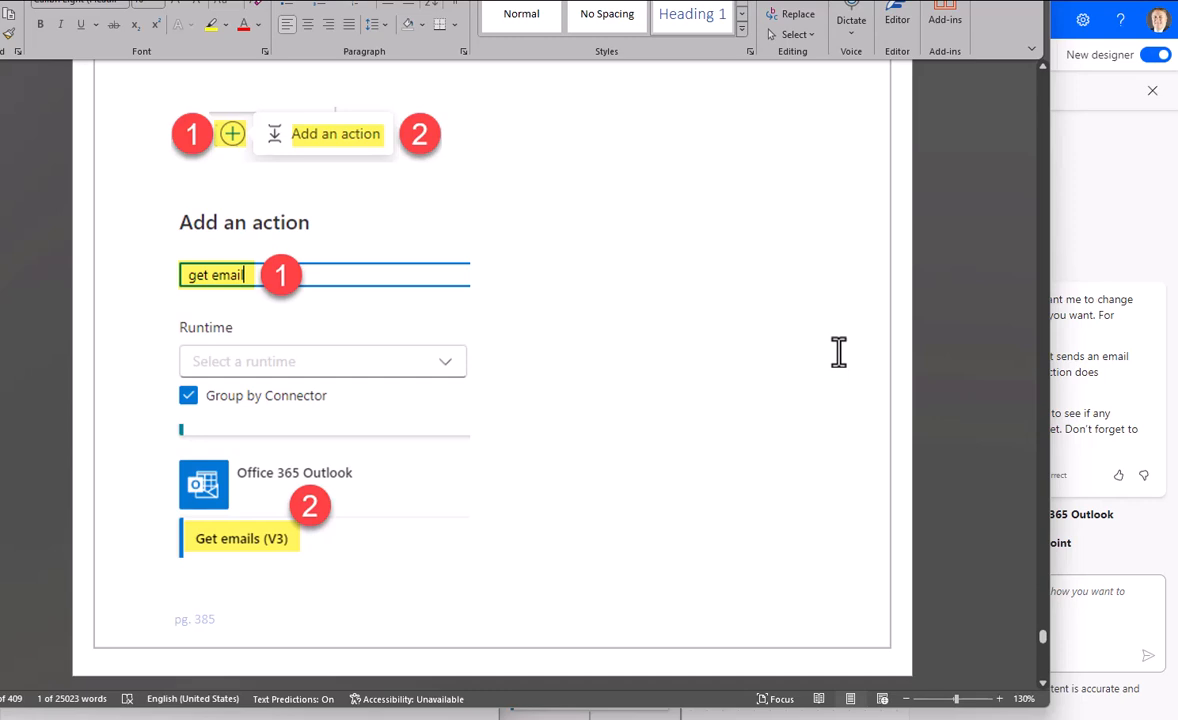
Review the Word guide's illustrated settings for the Get emails (V3) action, including Subject Filter and Top
{"action": "scroll", "coordinate": [839, 351], "scroll_direction": "down", "scroll_amount": 10}
{"action": "scroll", "coordinate": [855, 364], "scroll_direction": "down", "scroll_amount": 1}
{"action": "scroll", "coordinate": [856, 366], "scroll_direction": "up", "scroll_amount": 1}
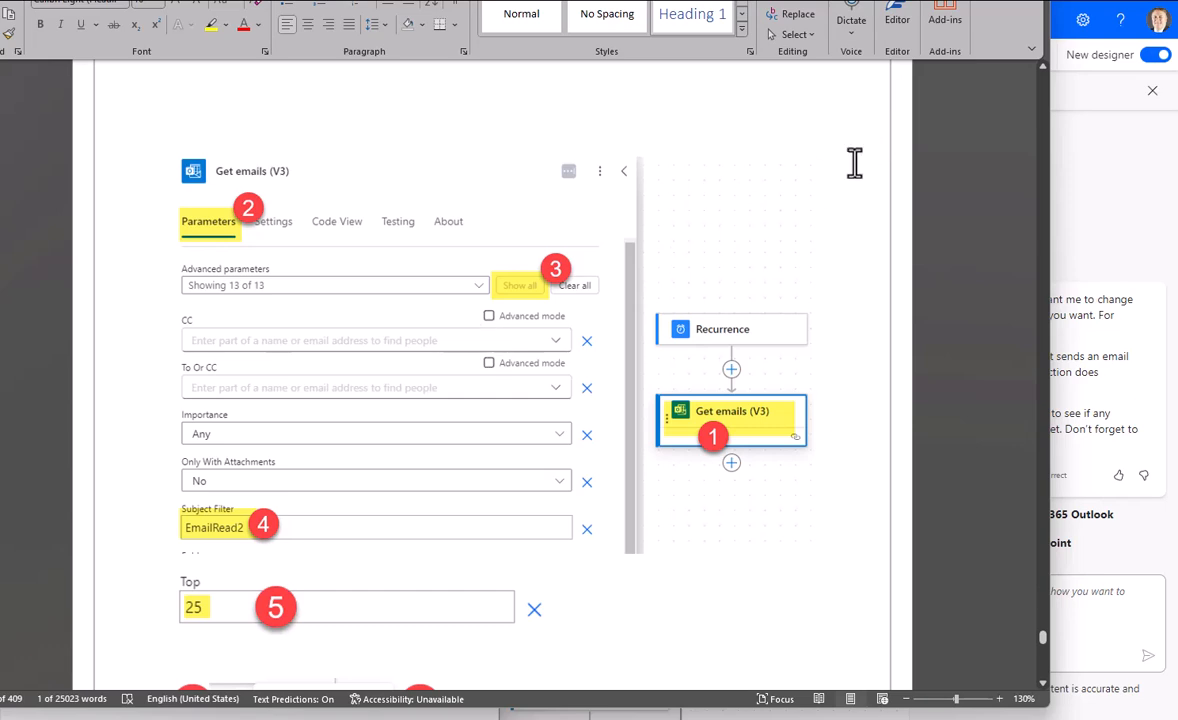
{"action": "scroll", "coordinate": [580, 336], "scroll_direction": "down", "scroll_amount": 5}
{"action": "scroll", "coordinate": [588, 338], "scroll_direction": "down", "scroll_amount": 3}
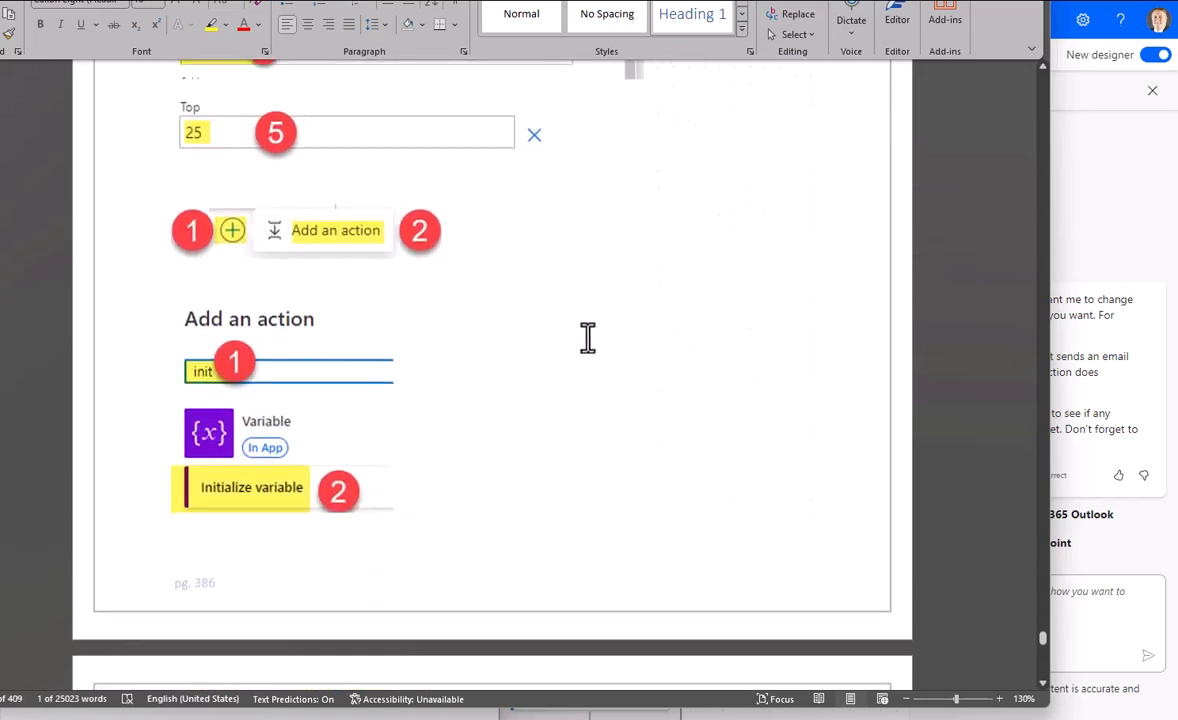
Read the Word guide's instructions for adding the Initialize variable action and configuring its name and type
{"action": "scroll", "coordinate": [310, 325], "scroll_direction": "down", "scroll_amount": 3}
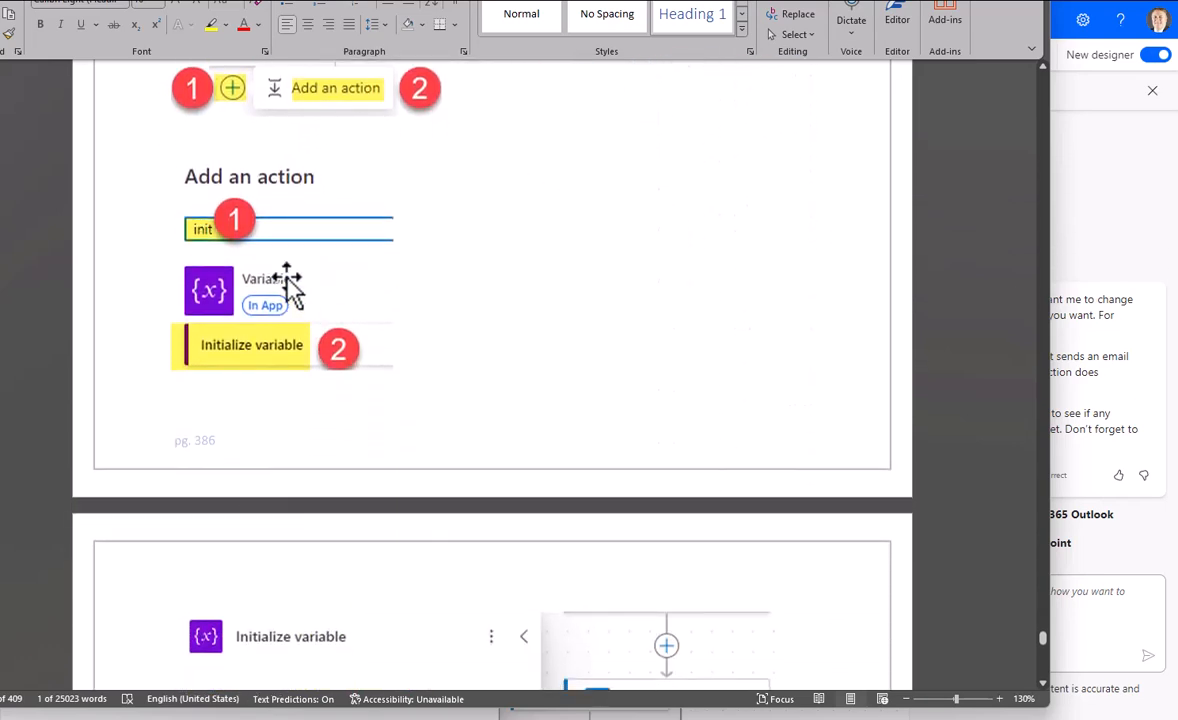
{"action": "scroll", "coordinate": [276, 455], "scroll_direction": "down", "scroll_amount": 4}
{"action": "scroll", "coordinate": [340, 370], "scroll_direction": "down", "scroll_amount": 4}
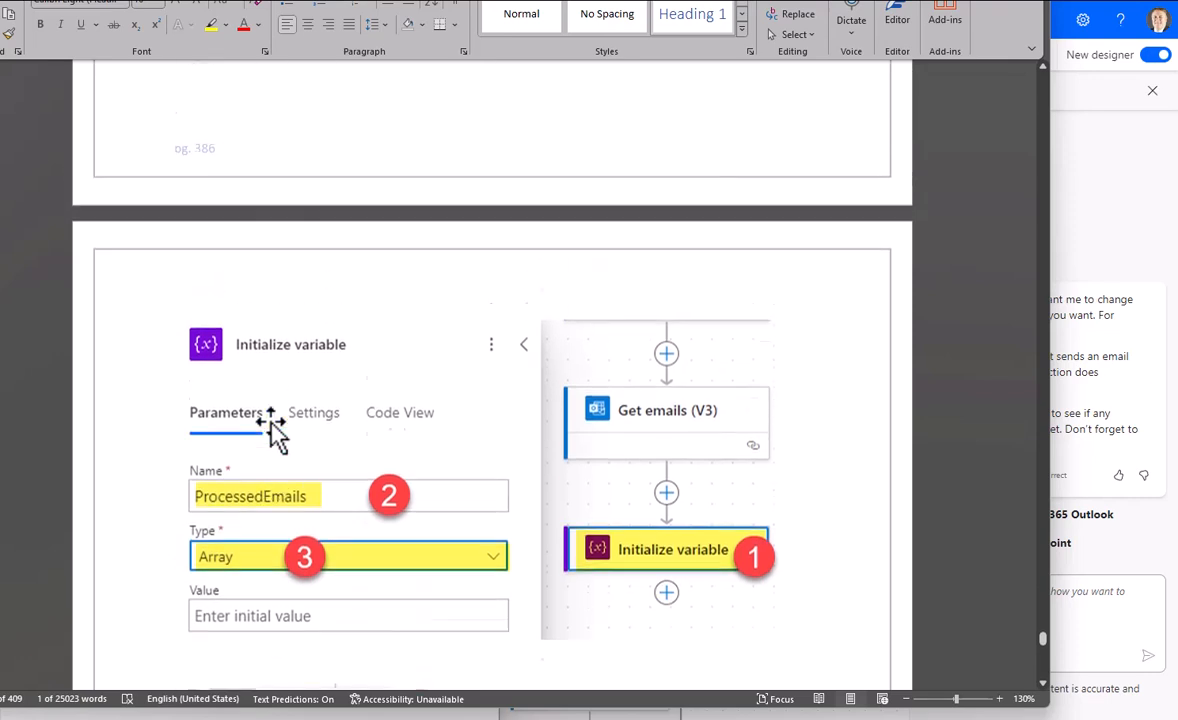
{"action": "scroll", "coordinate": [265, 421], "scroll_direction": "down", "scroll_amount": 7}
{"action": "scroll", "coordinate": [275, 427], "scroll_direction": "down", "scroll_amount": 1}
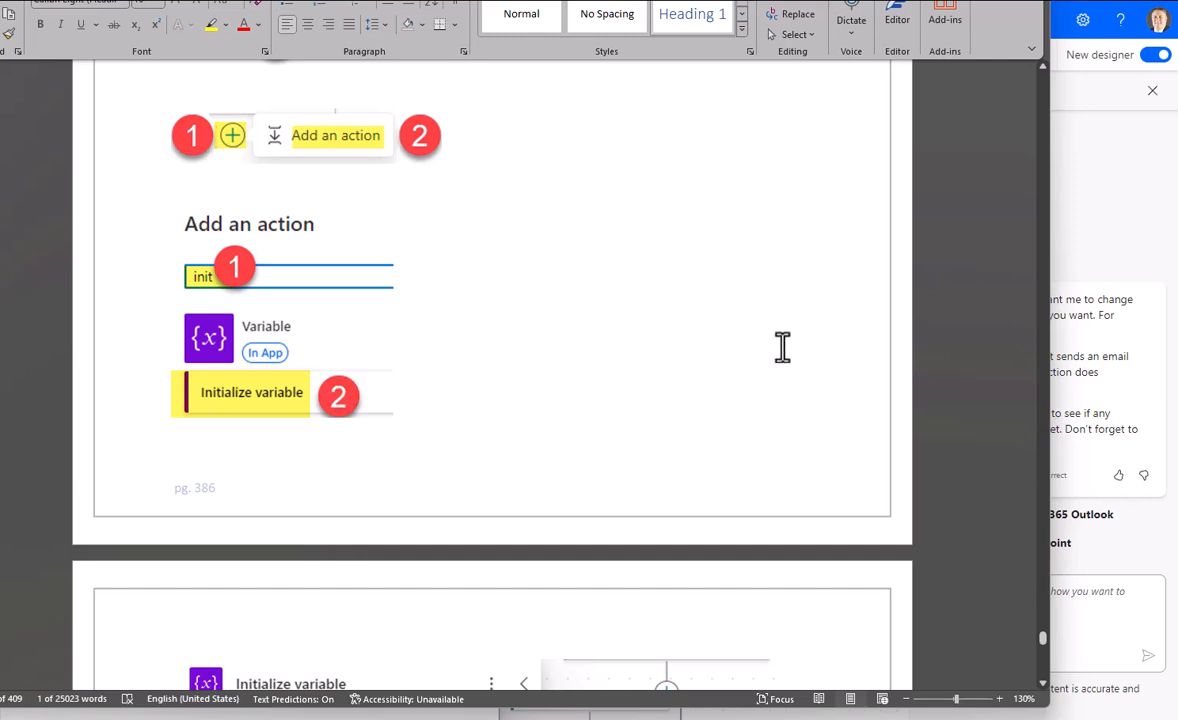
{"action": "scroll", "coordinate": [791, 347], "scroll_direction": "down", "scroll_amount": 10}
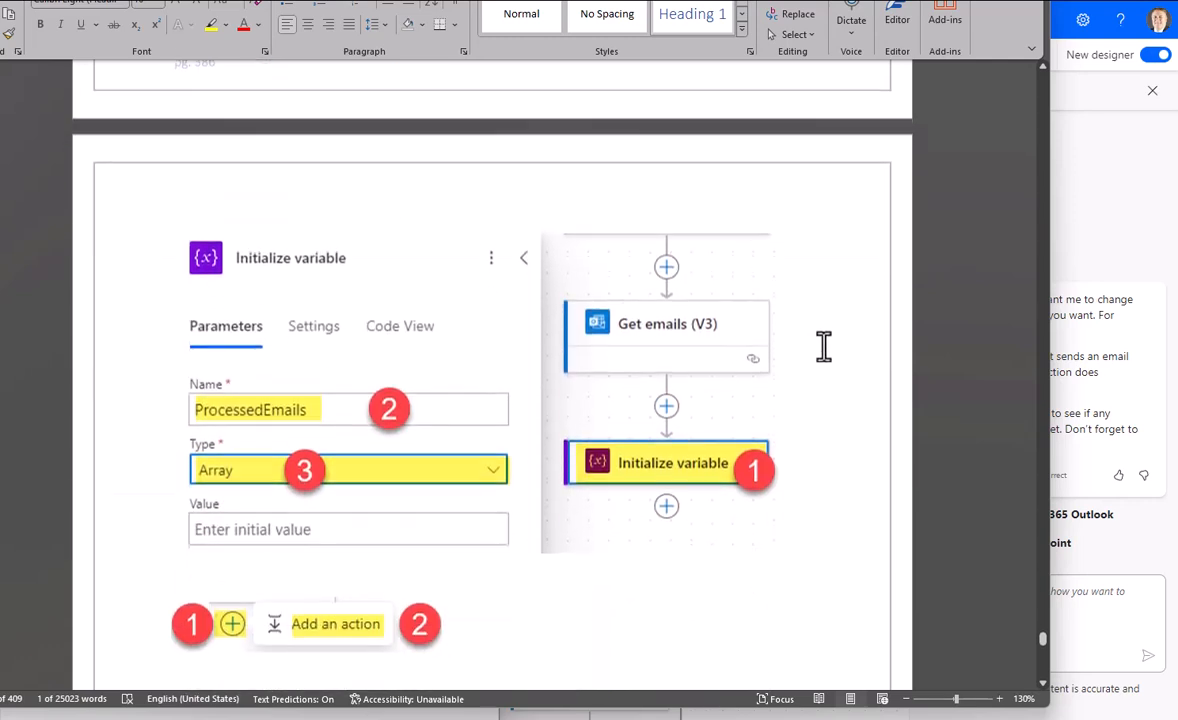
{"action": "scroll", "coordinate": [823, 346], "scroll_direction": "up", "scroll_amount": 5}
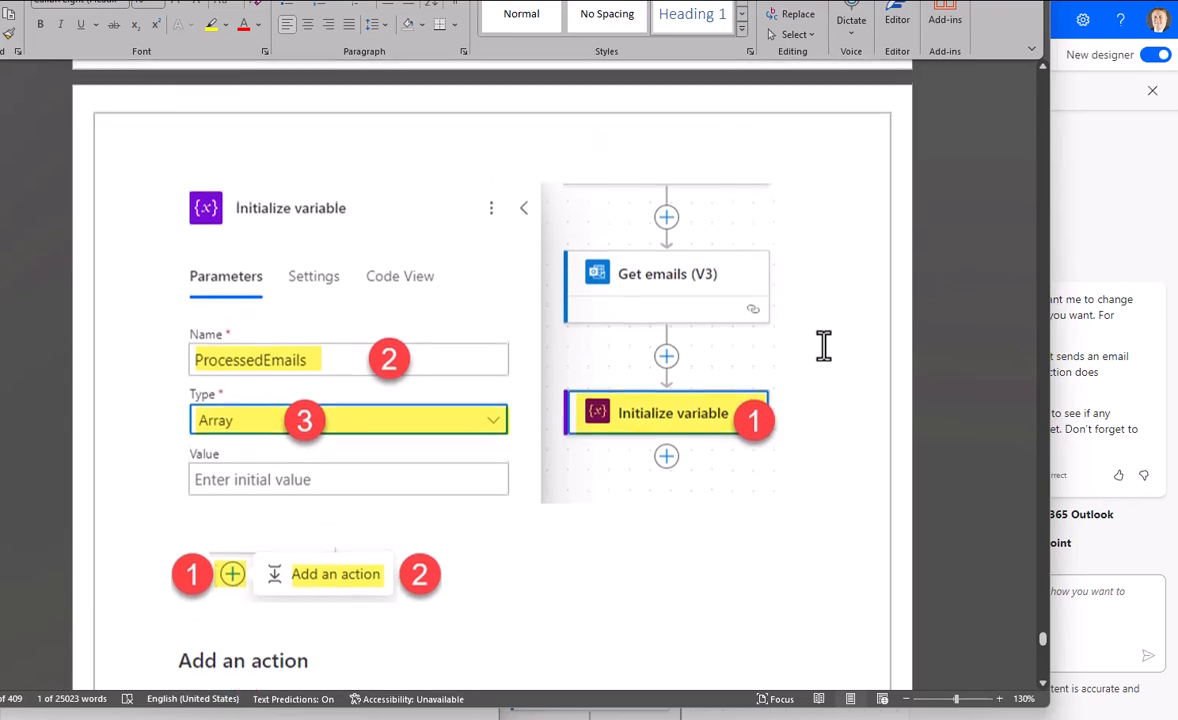
{"action": "scroll", "coordinate": [823, 346], "scroll_direction": "up", "scroll_amount": 3}
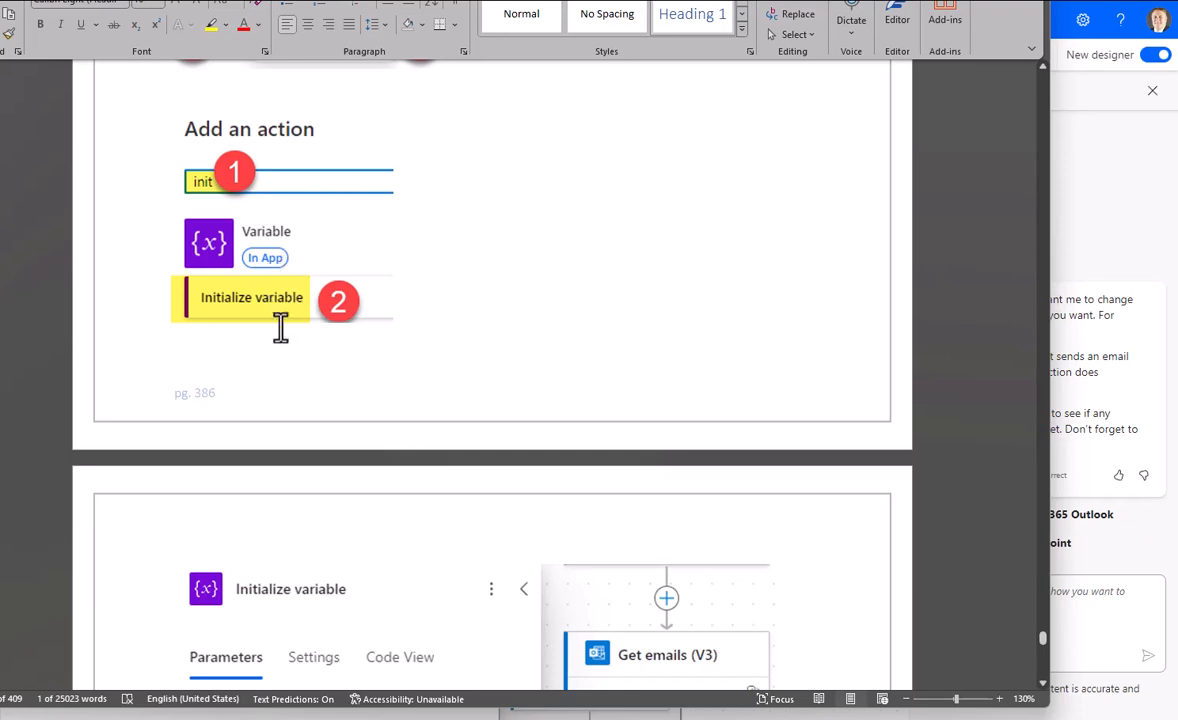
{"action": "scroll", "coordinate": [295, 345], "scroll_direction": "down", "scroll_amount": 3}
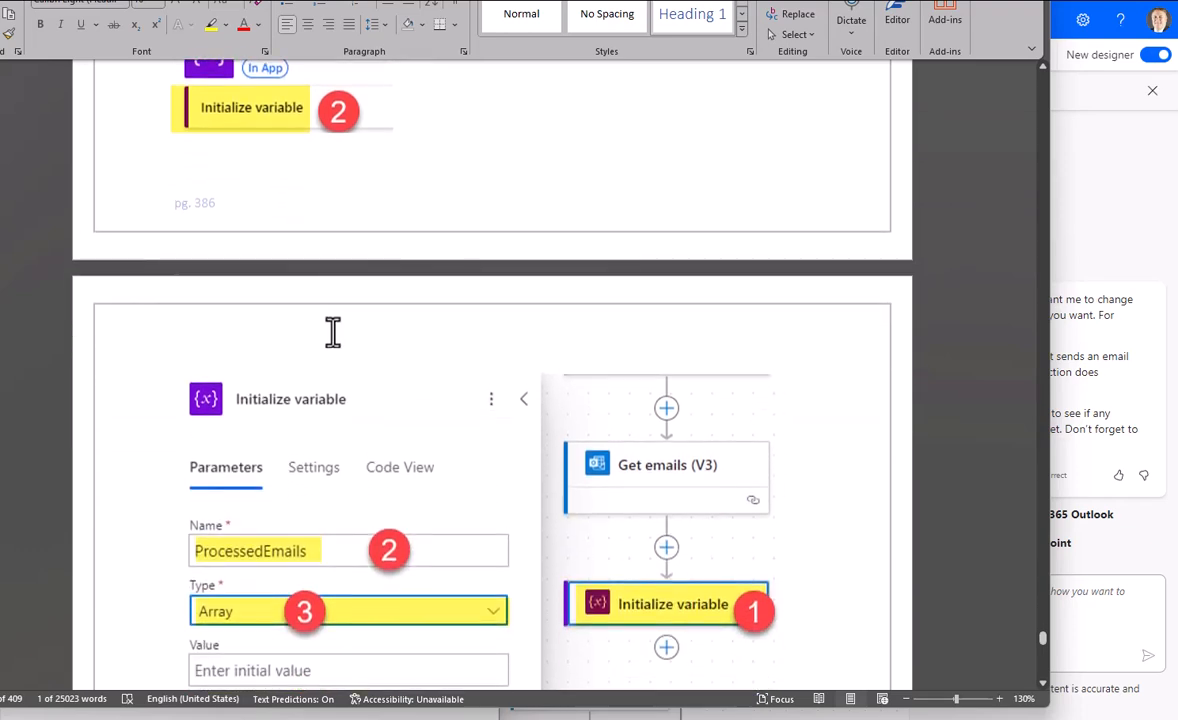
{"action": "scroll", "coordinate": [335, 336], "scroll_direction": "down", "scroll_amount": 1}
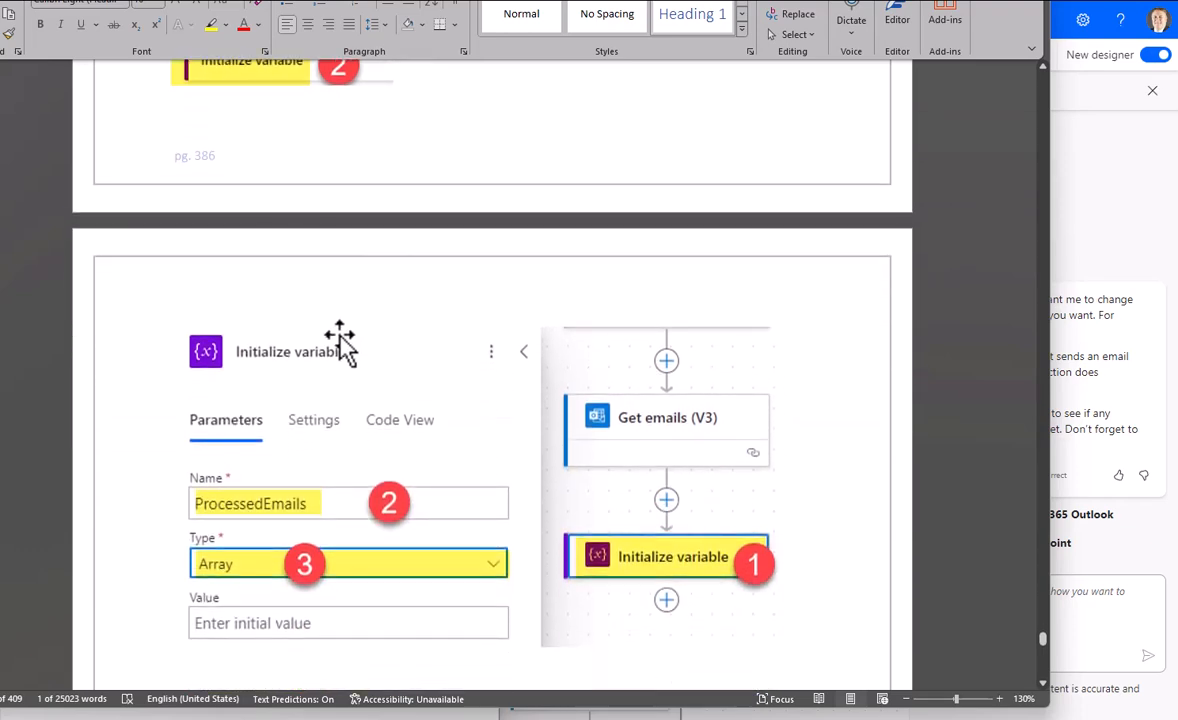
{"action": "scroll", "coordinate": [340, 340], "scroll_direction": "down", "scroll_amount": 2}
{"action": "scroll", "coordinate": [341, 345], "scroll_direction": "up", "scroll_amount": 1}
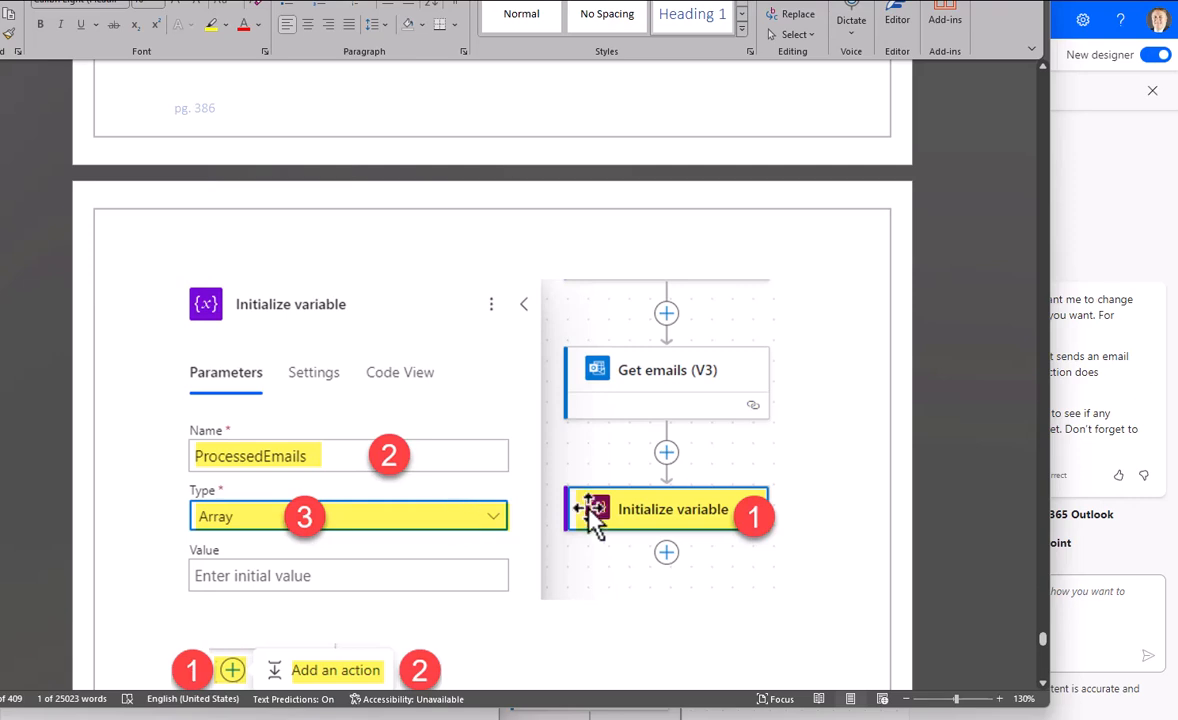
Switch to Power Automate and select Array as the Type of the ProcessedEmails variable in the Initialize variable action
{"action": "left_click", "coordinate": [1104, 184]}
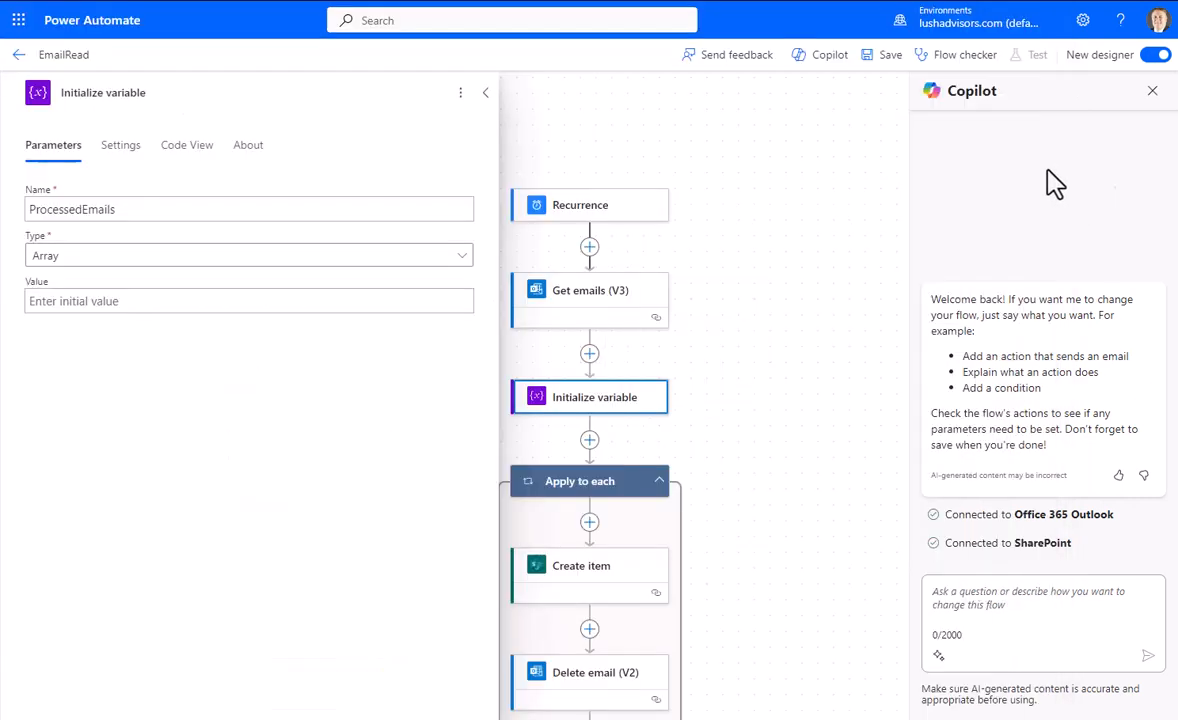
{"action": "left_click", "coordinate": [589, 353]}
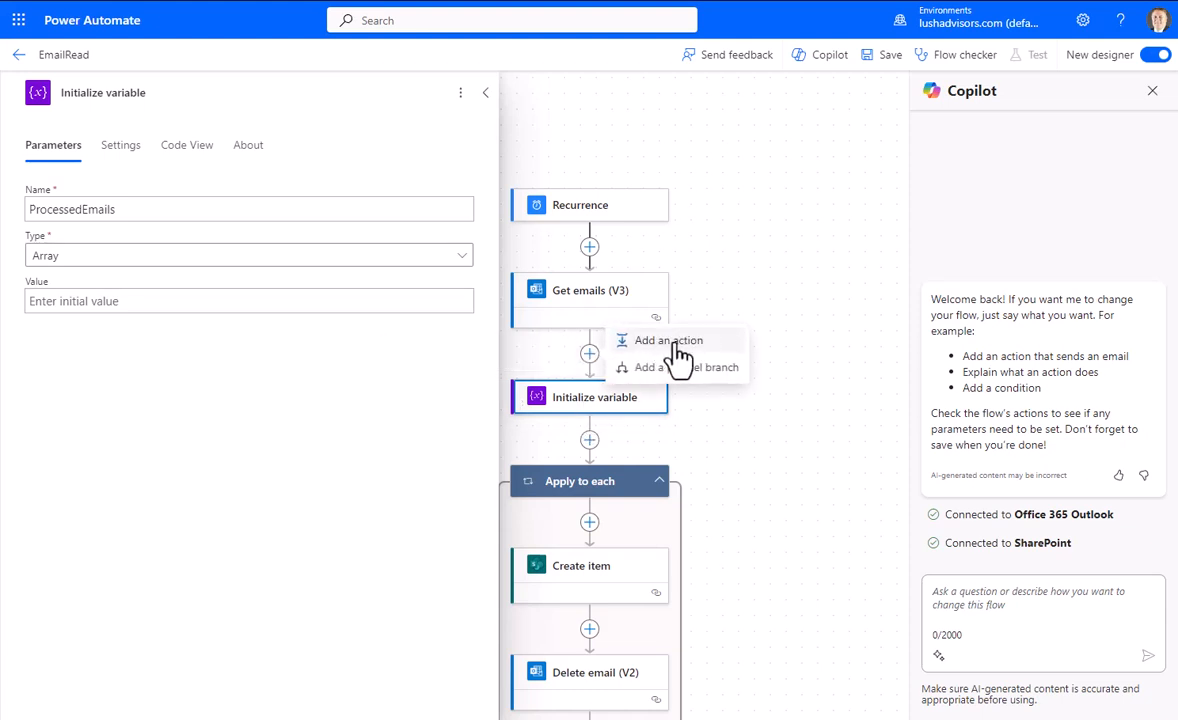
{"action": "left_click", "coordinate": [581, 407]}
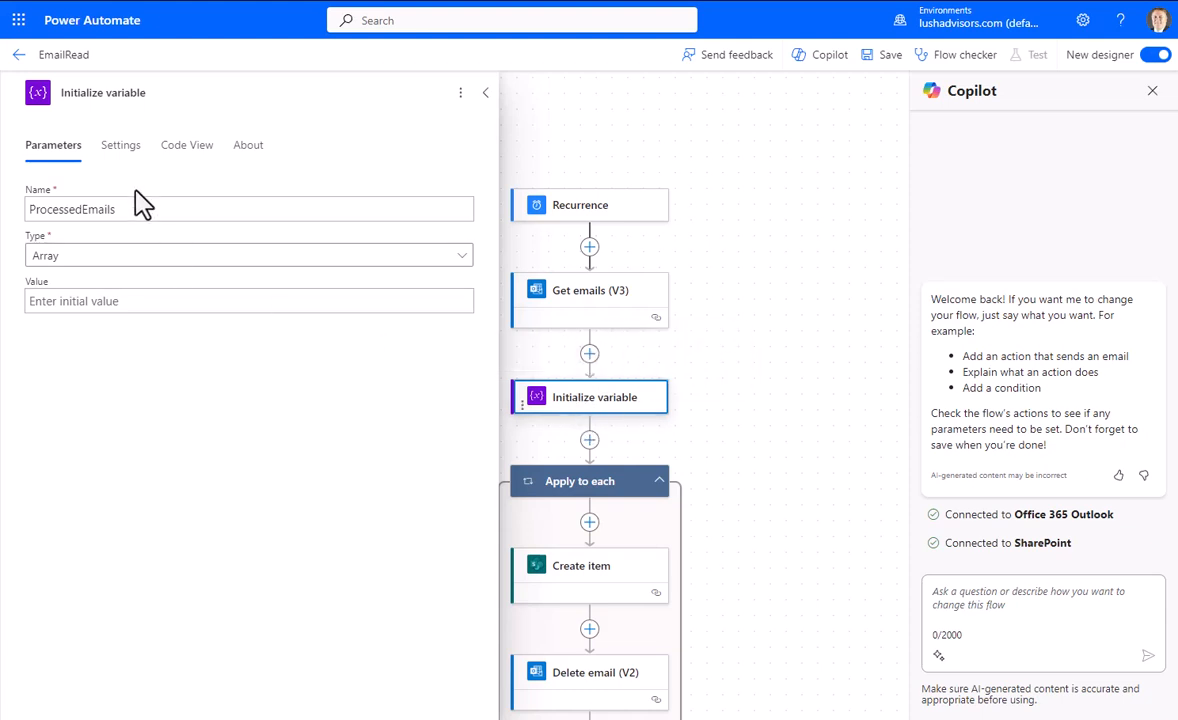
{"action": "left_click", "coordinate": [296, 209]}
{"action": "left_click", "coordinate": [457, 262]}
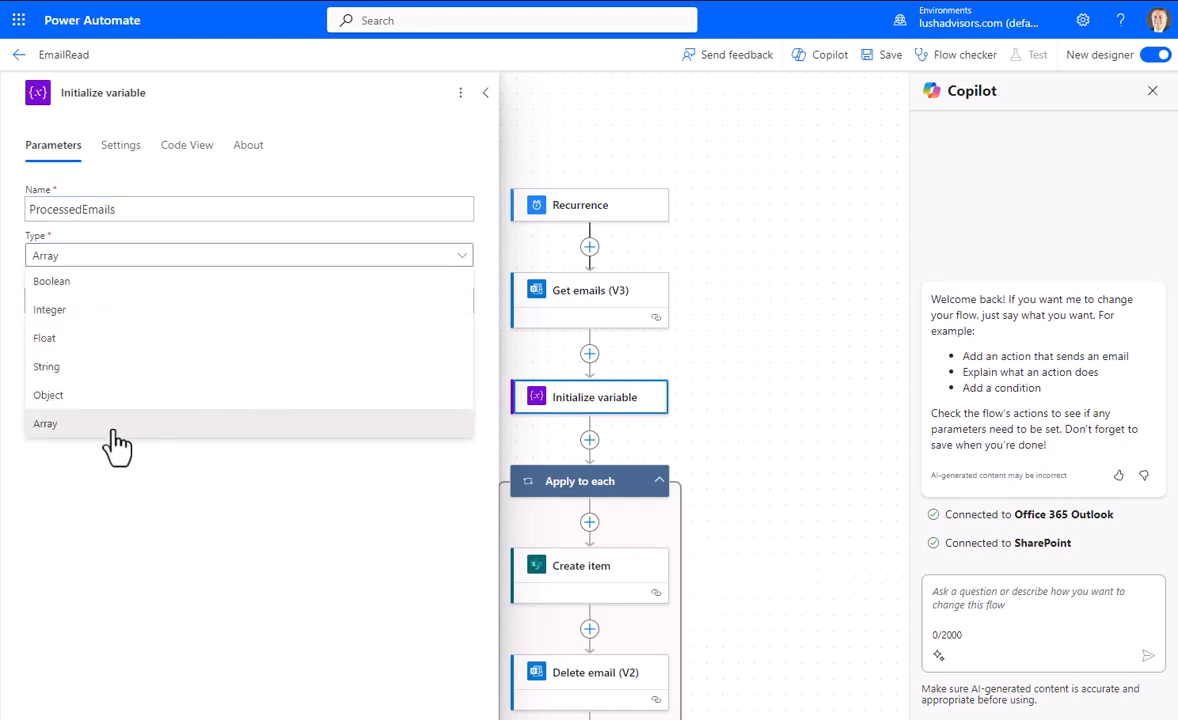
{"action": "left_click", "coordinate": [68, 423]}
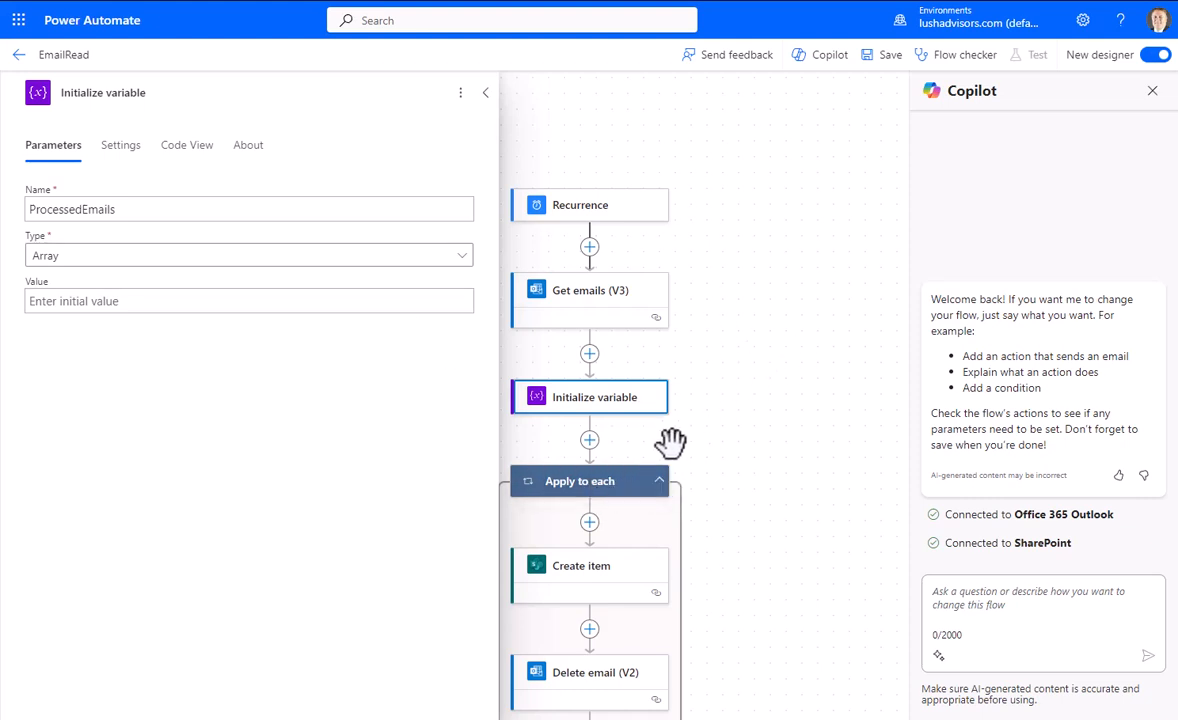
Open the Apply to each loop's parameters and review the Word guide's instructions for adding the loop and selecting its output
{"action": "scroll", "coordinate": [765, 325], "scroll_direction": "down", "scroll_amount": 3}
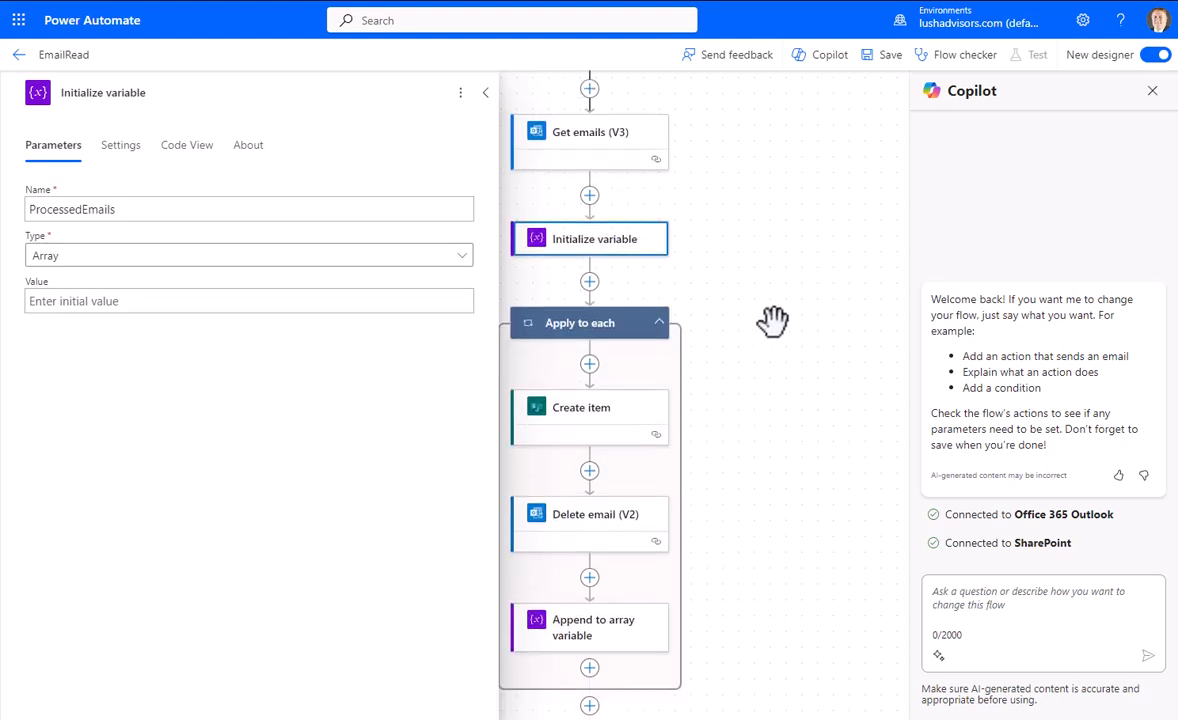
{"action": "left_click", "coordinate": [584, 334]}
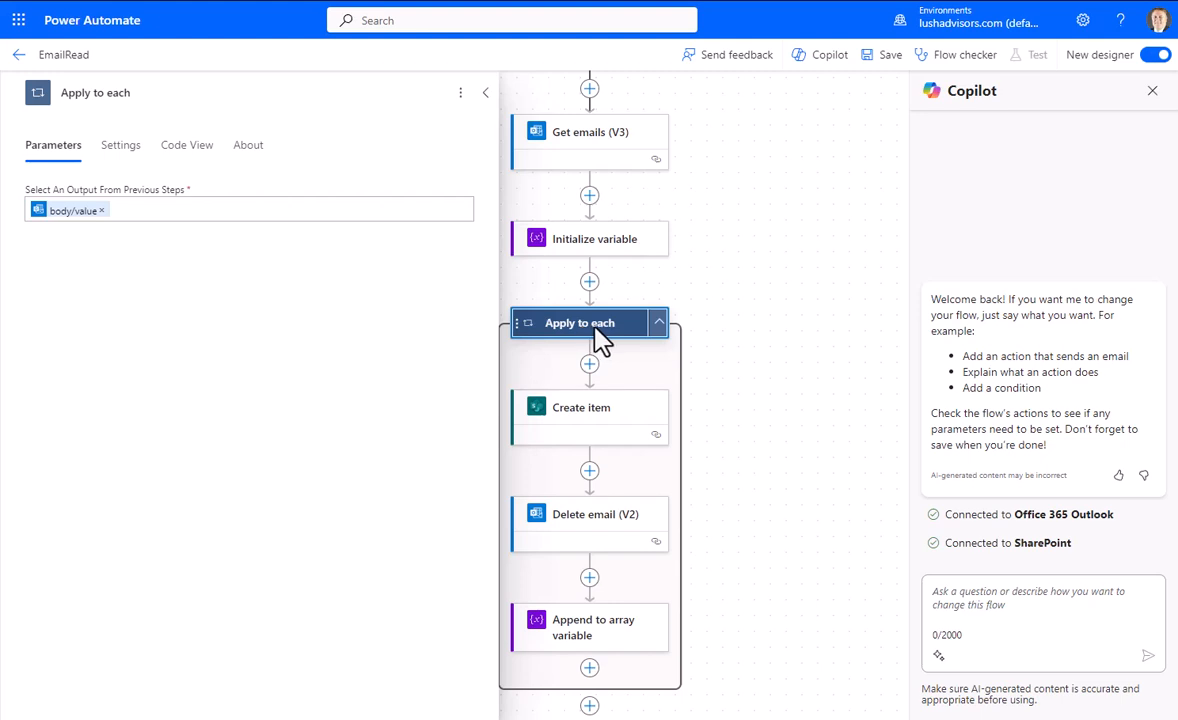
{"action": "key", "text": "alt+Tab"}
{"action": "scroll", "coordinate": [347, 373], "scroll_direction": "down", "scroll_amount": 5}
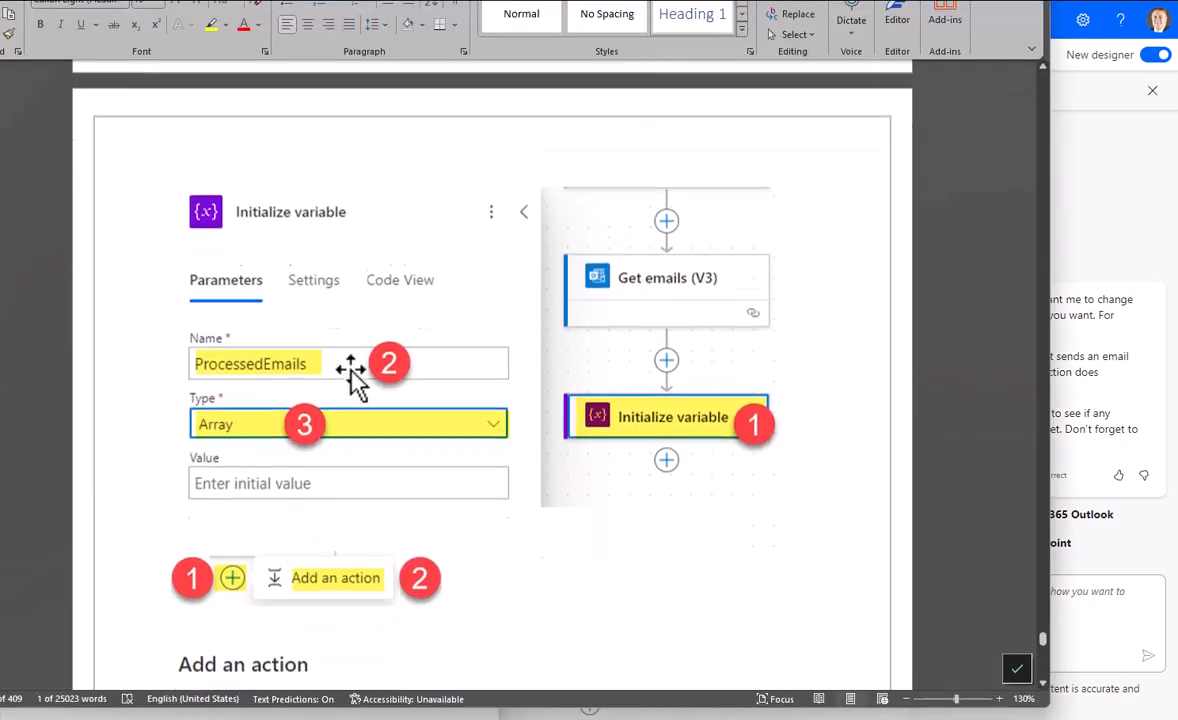
{"action": "scroll", "coordinate": [357, 395], "scroll_direction": "down", "scroll_amount": 5}
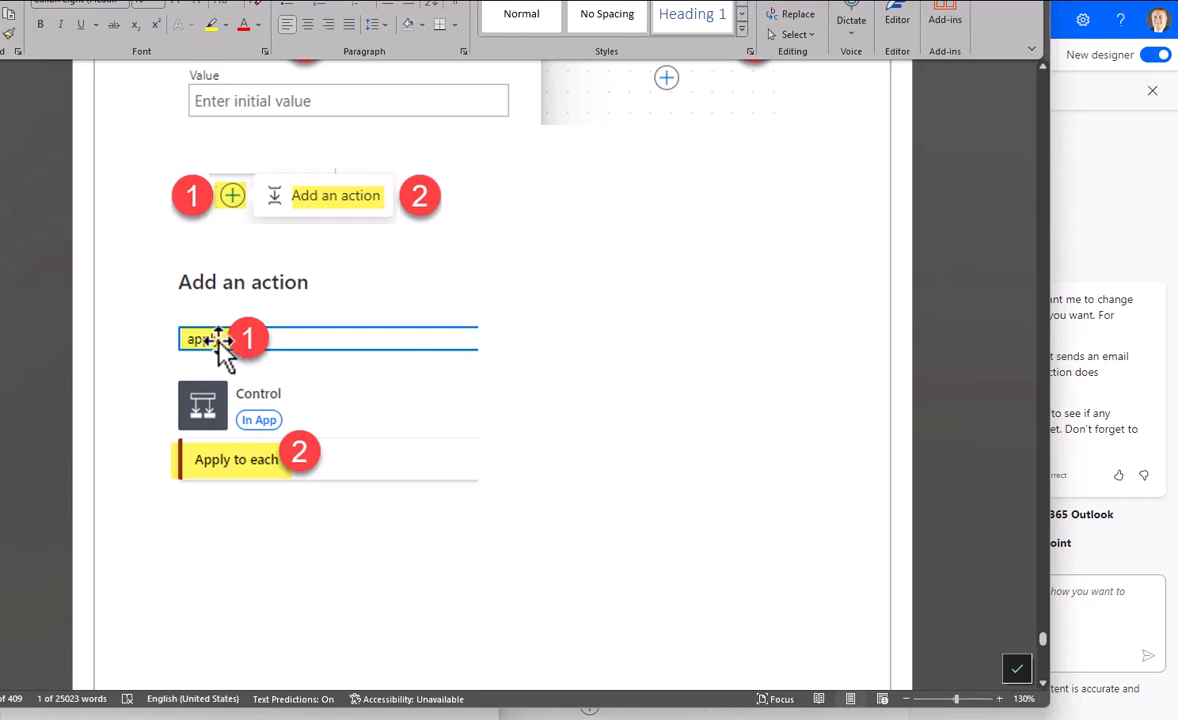
{"action": "scroll", "coordinate": [300, 476], "scroll_direction": "down", "scroll_amount": 7}
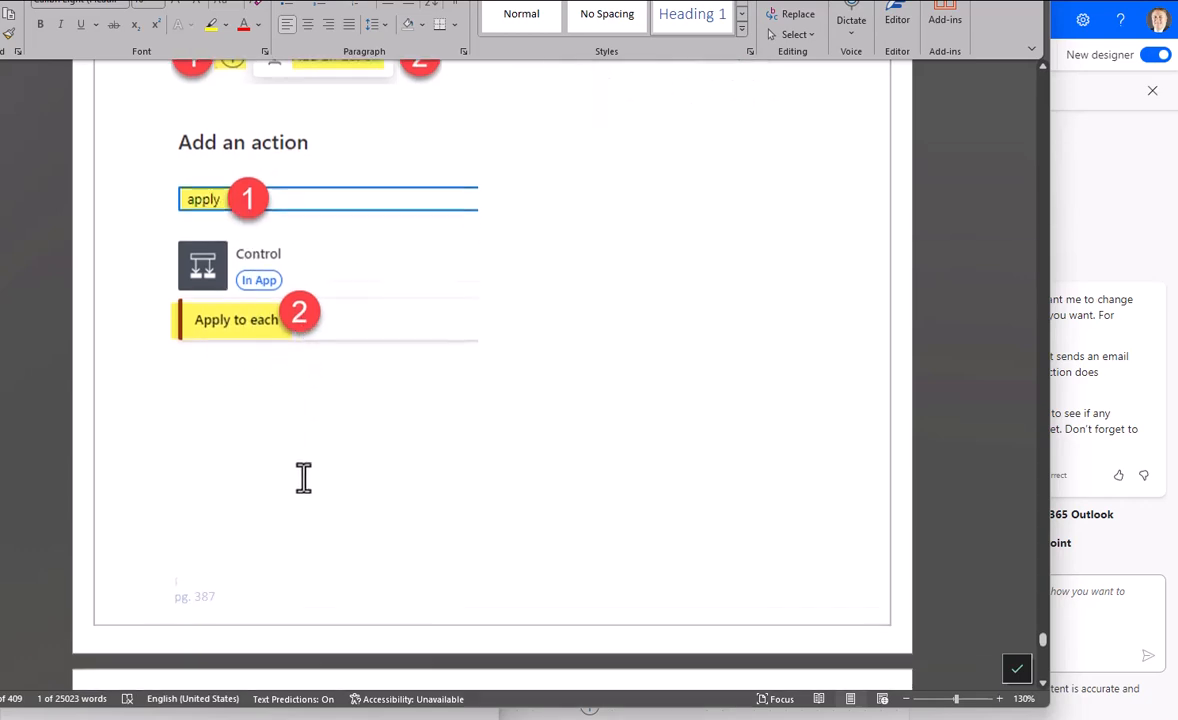
{"action": "scroll", "coordinate": [327, 490], "scroll_direction": "down", "scroll_amount": 4}
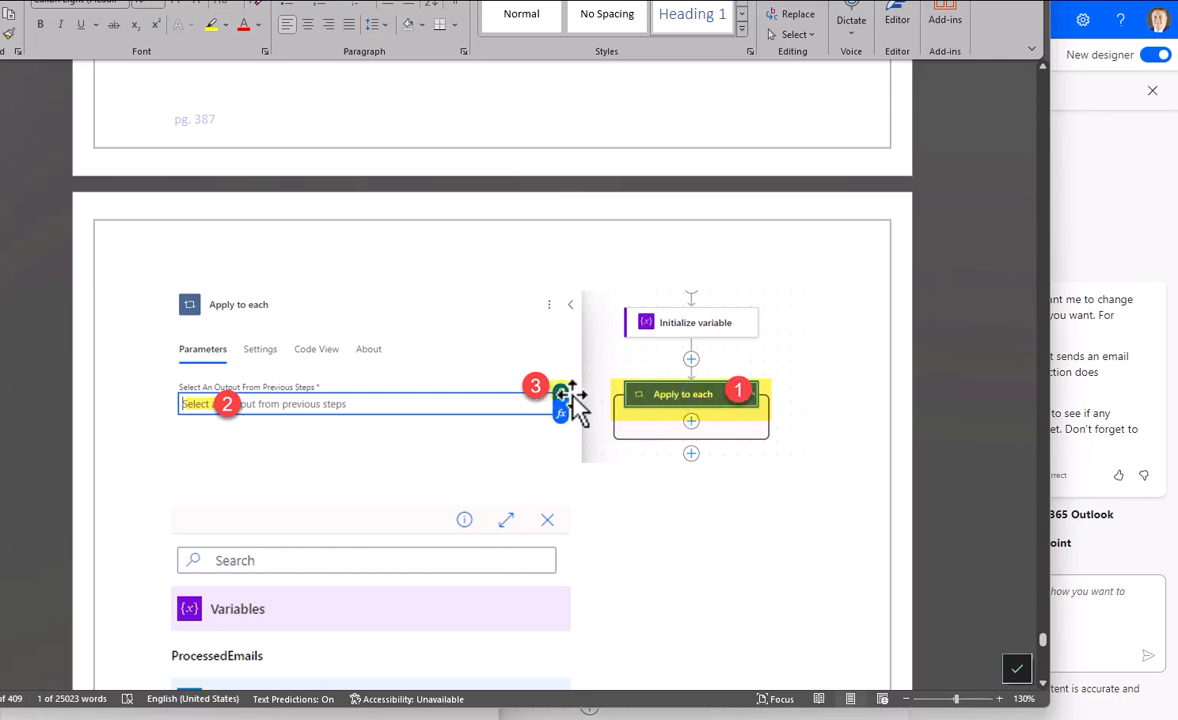
{"action": "scroll", "coordinate": [376, 447], "scroll_direction": "down", "scroll_amount": 3}
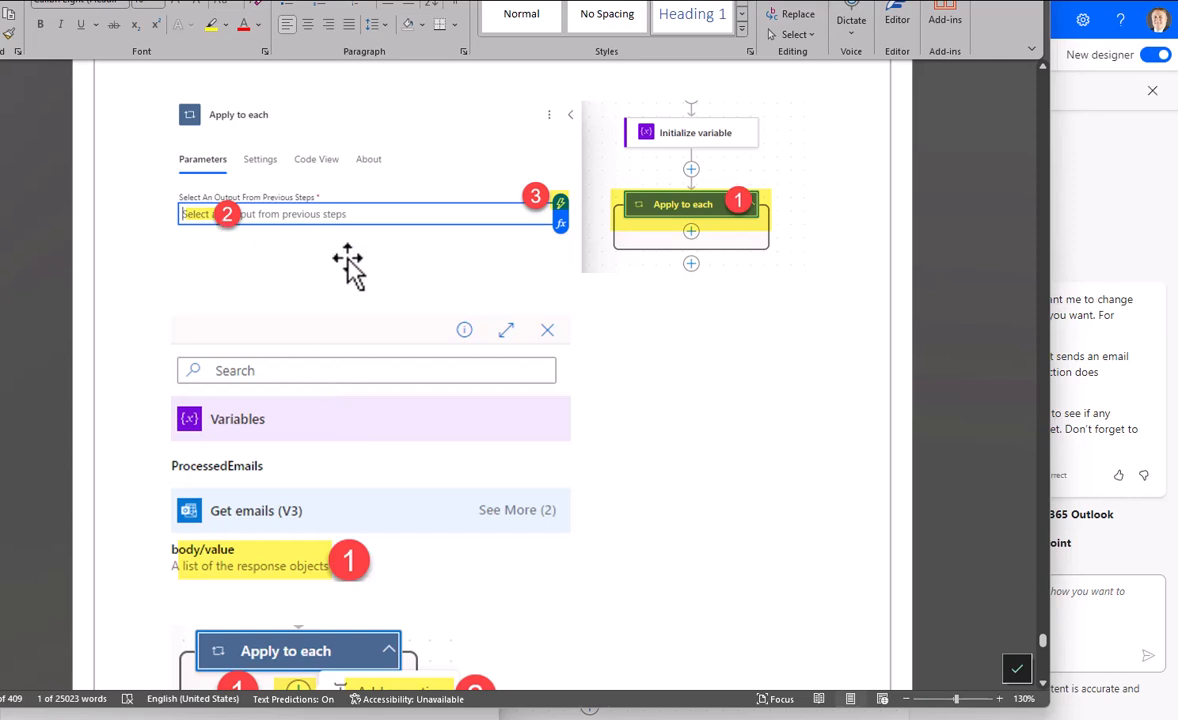
{"action": "scroll", "coordinate": [356, 258], "scroll_direction": "down", "scroll_amount": 2}
{"action": "scroll", "coordinate": [381, 258], "scroll_direction": "down", "scroll_amount": 1}
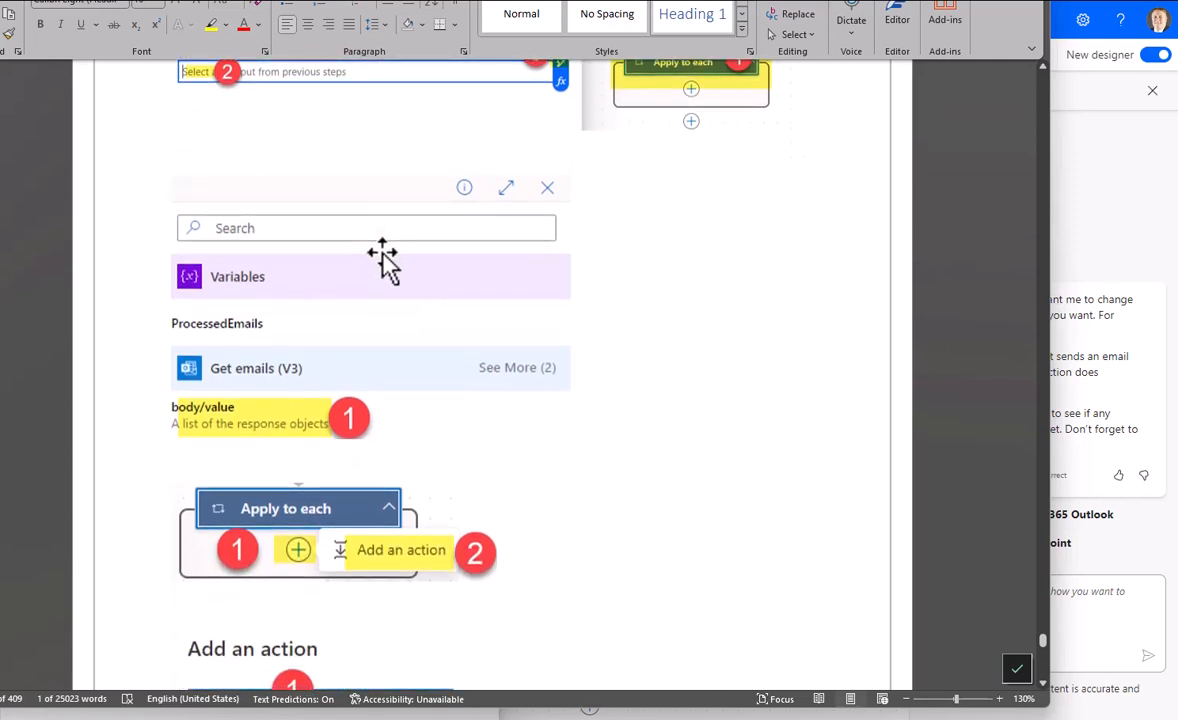
{"action": "scroll", "coordinate": [386, 257], "scroll_direction": "down", "scroll_amount": 1}
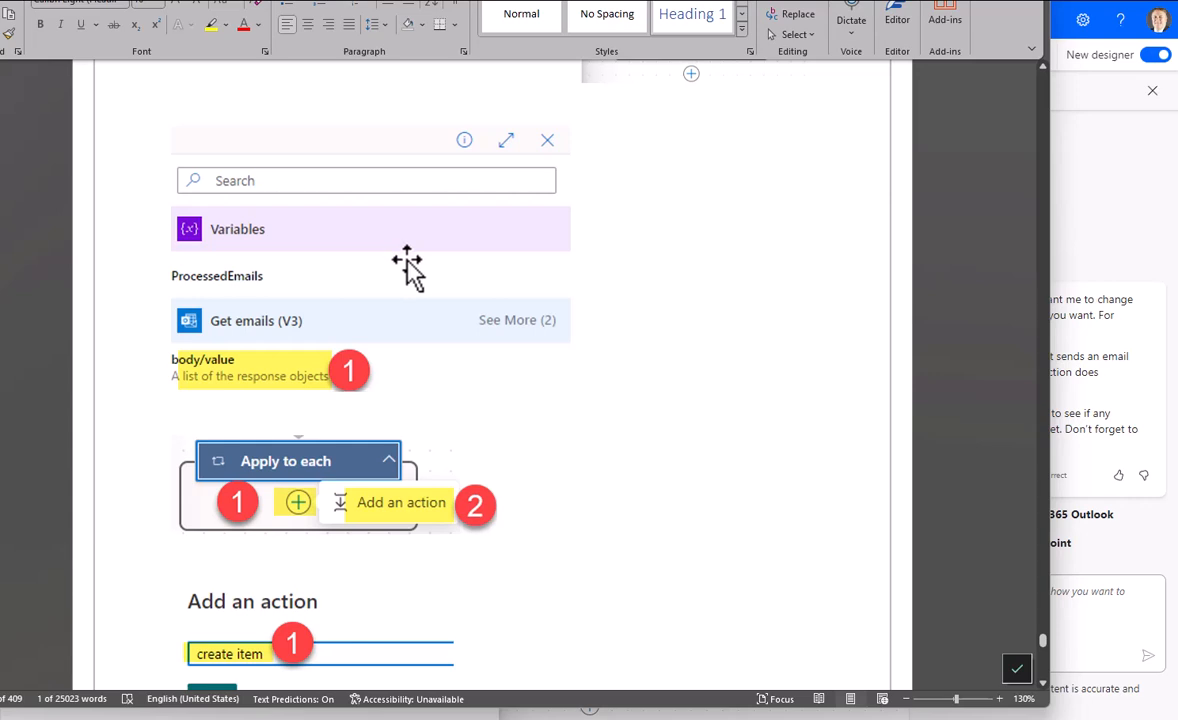
{"action": "scroll", "coordinate": [408, 263], "scroll_direction": "down", "scroll_amount": 1}
{"action": "scroll", "coordinate": [408, 263], "scroll_direction": "up", "scroll_amount": 3}
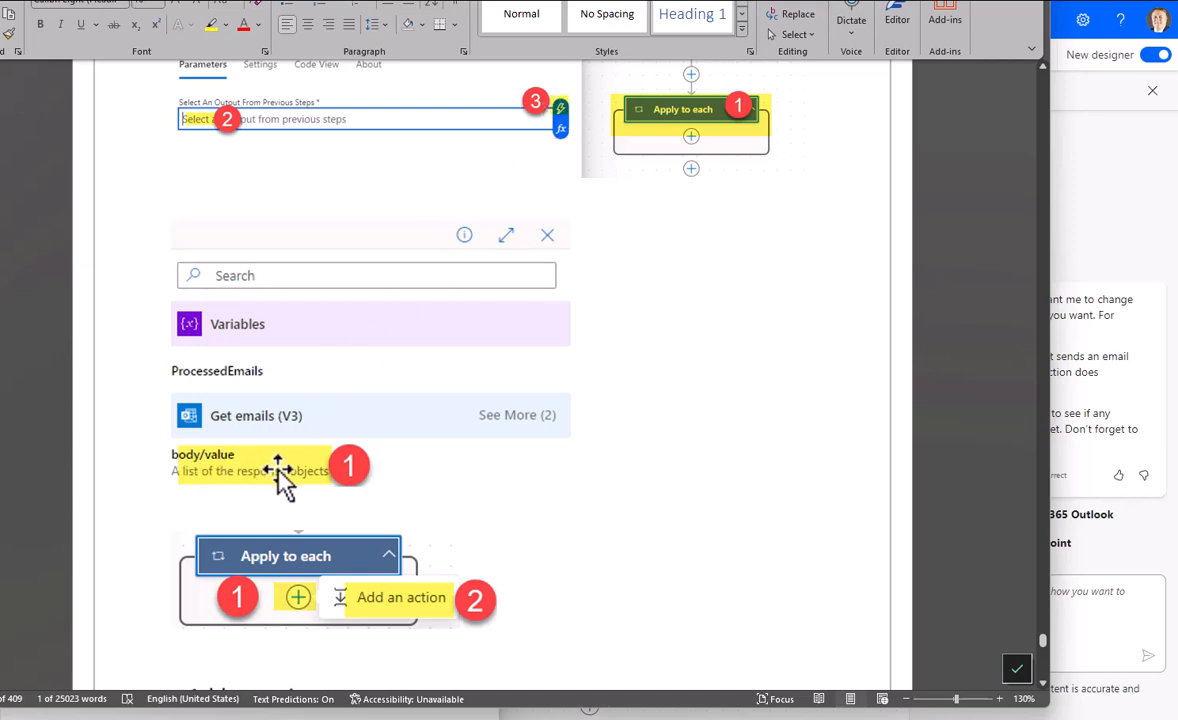
Switch to Power Automate, examine the dynamic content available for the Apply to each loop's output, and close the picker without choosing anything
{"action": "key", "text": "alt+Tab"}
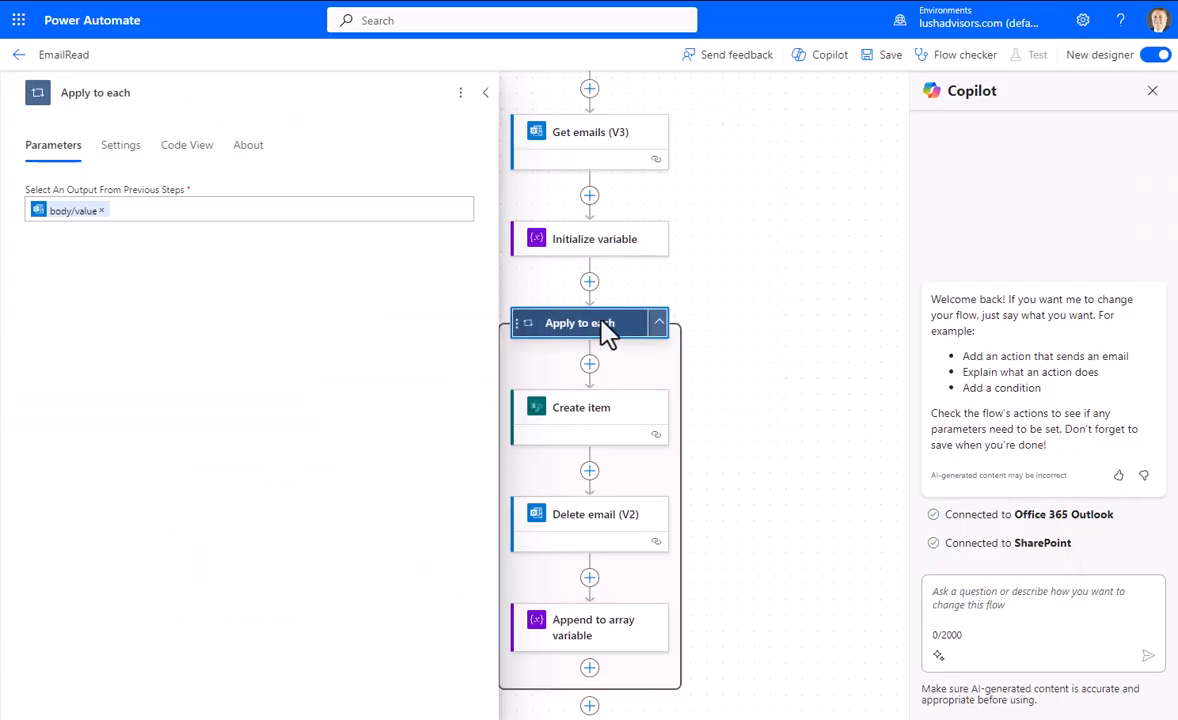
{"action": "left_click", "coordinate": [260, 210]}
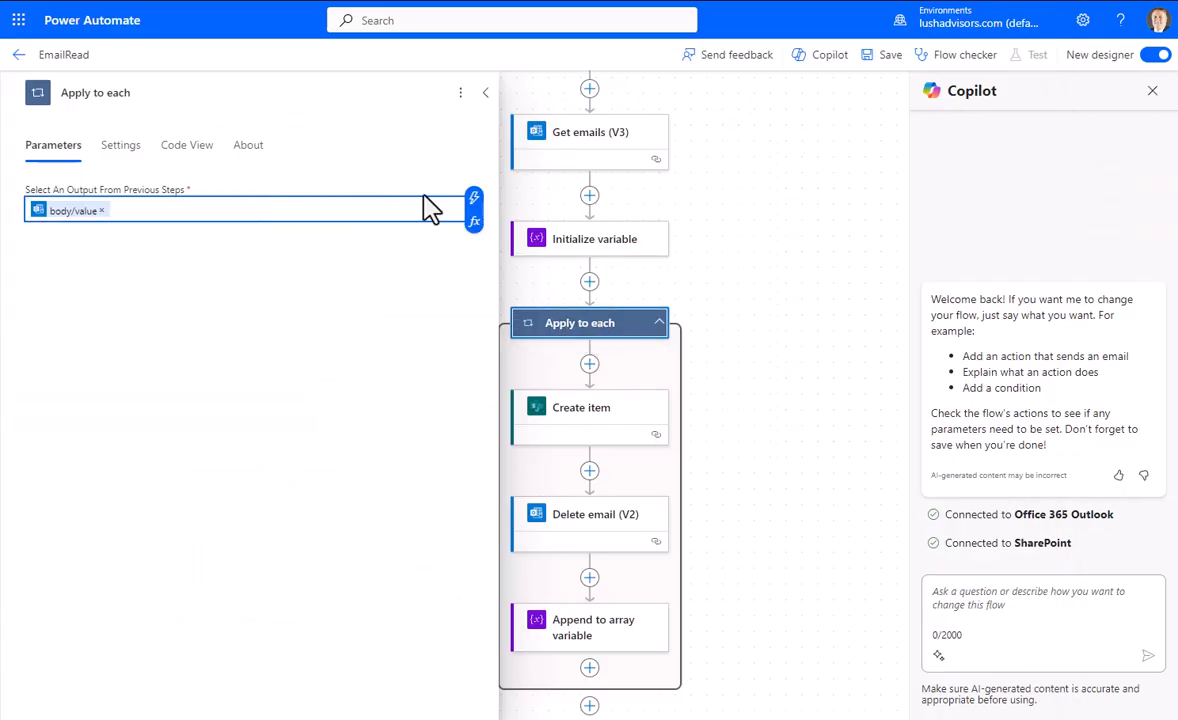
{"action": "left_click", "coordinate": [474, 198]}
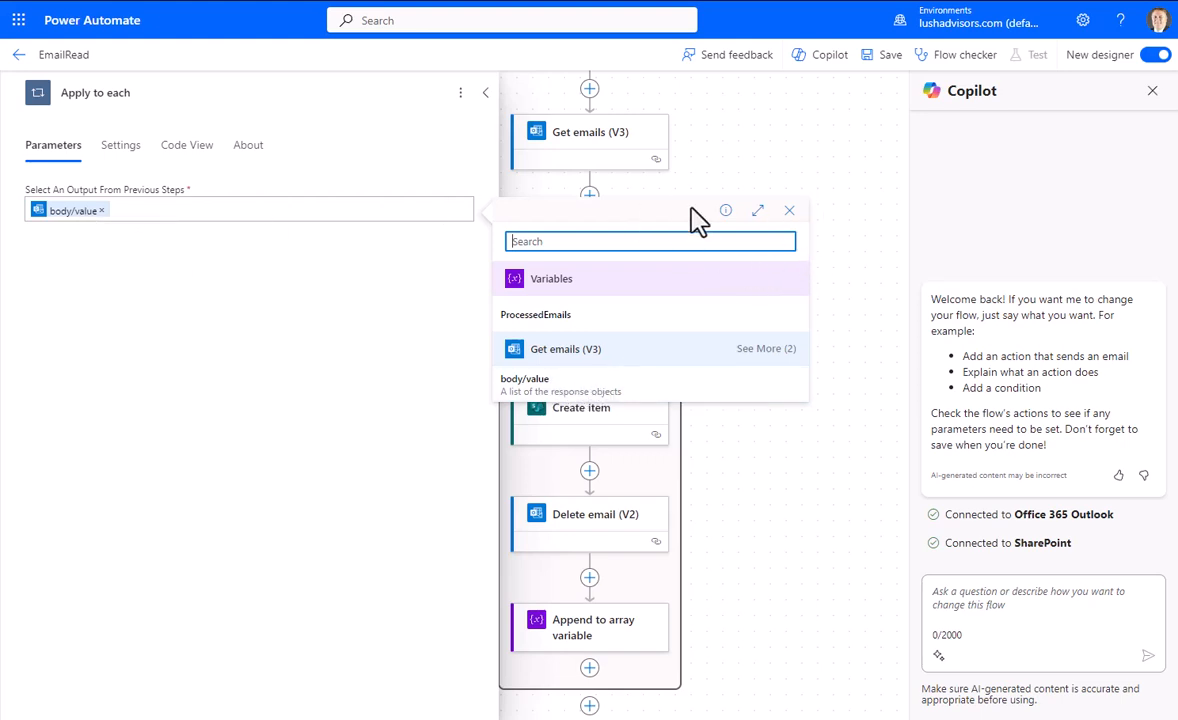
{"action": "left_click", "coordinate": [791, 212]}
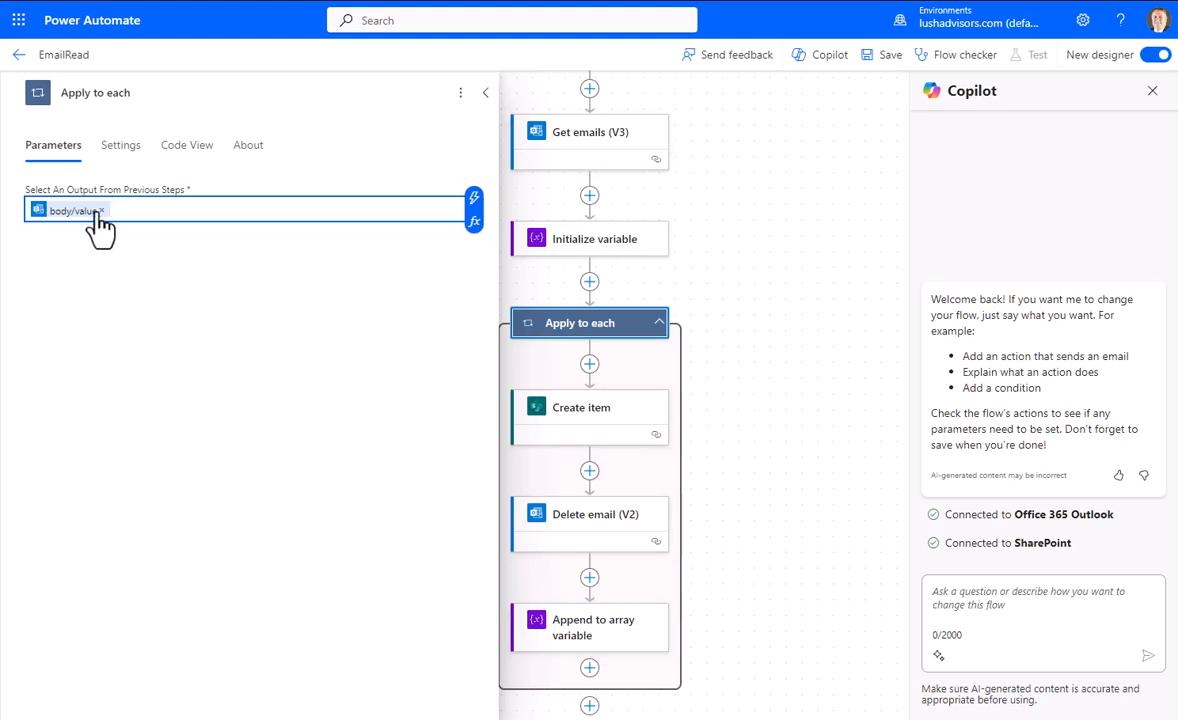
Examine the insert options inside Apply to each and the Create item action's parameters, and switch to the Word guide
{"action": "left_click", "coordinate": [589, 364]}
{"action": "left_click", "coordinate": [580, 365]}
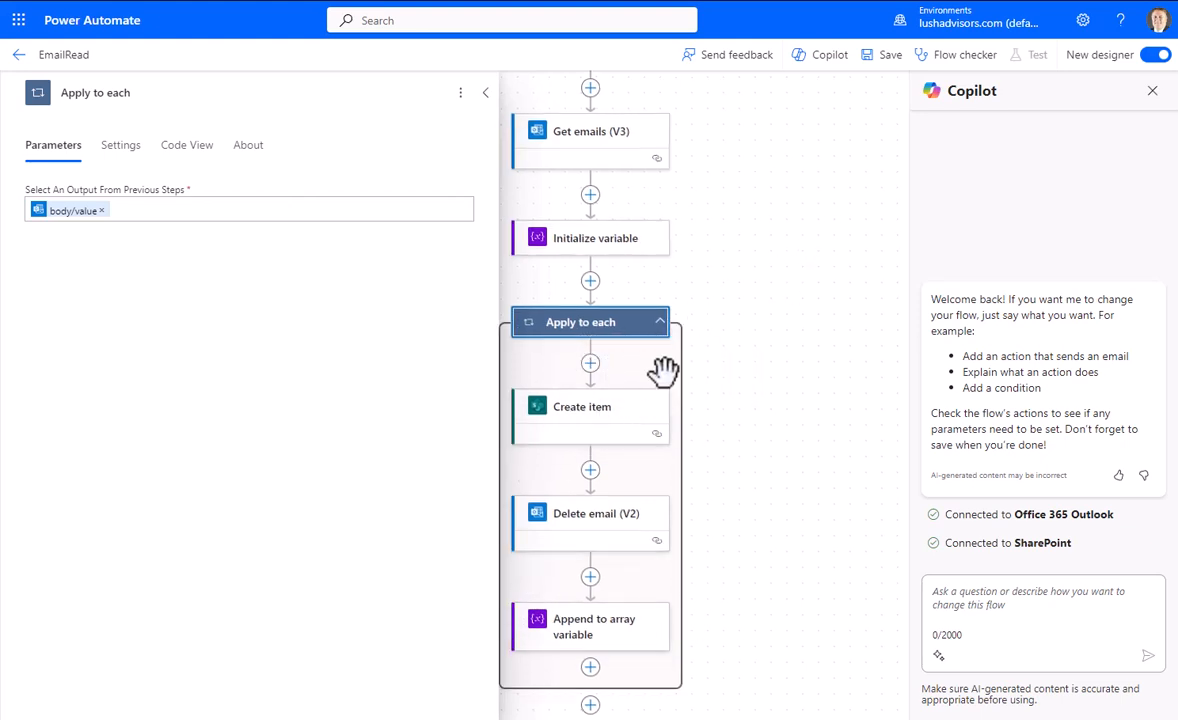
{"action": "left_click_drag", "start_coordinate": [755, 578], "coordinate": [831, 569]}
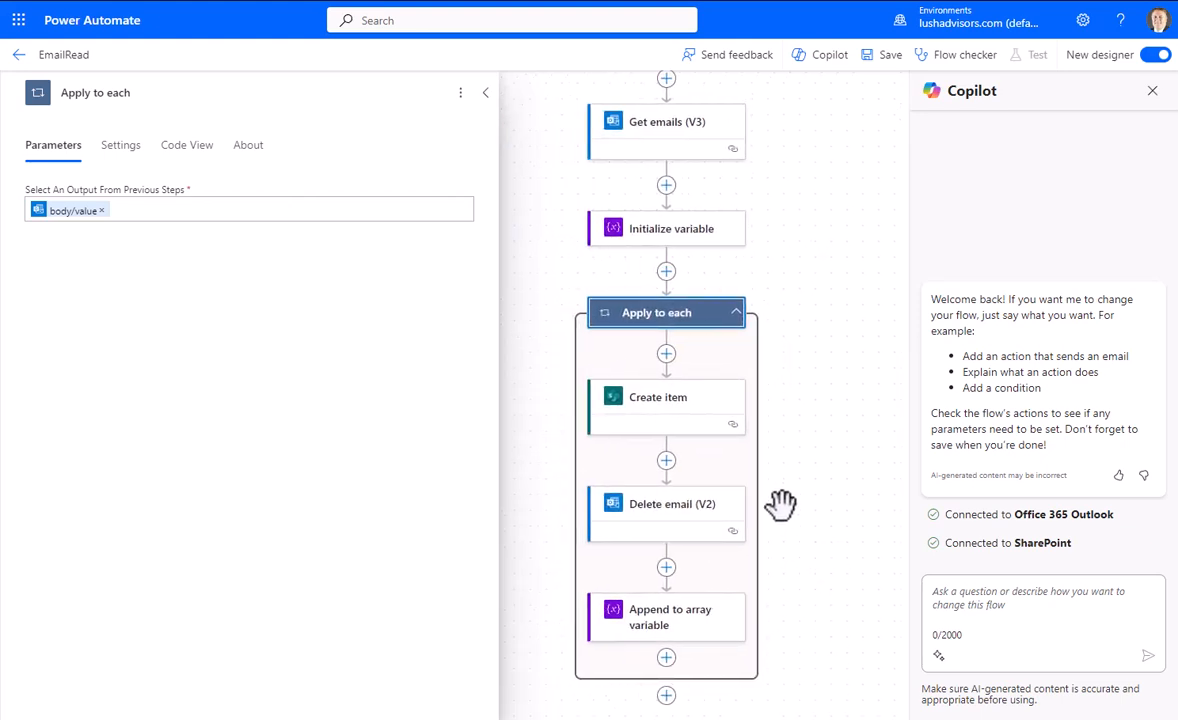
{"action": "left_click", "coordinate": [666, 355]}
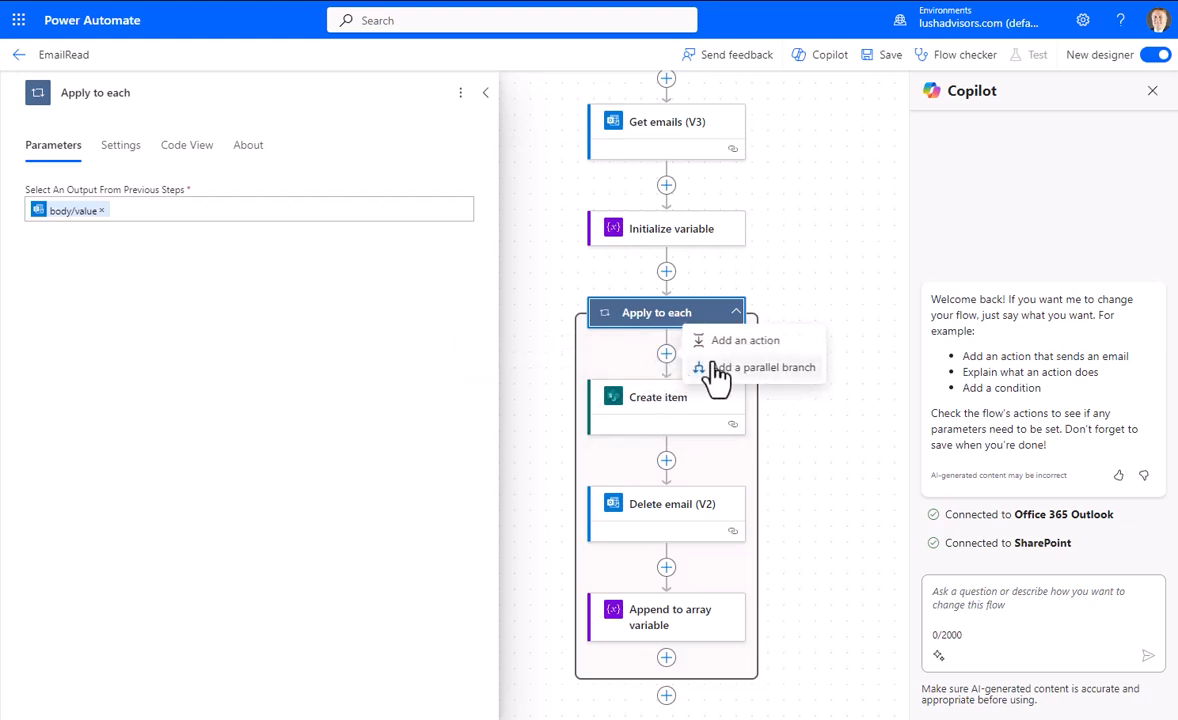
{"action": "left_click", "coordinate": [655, 405]}
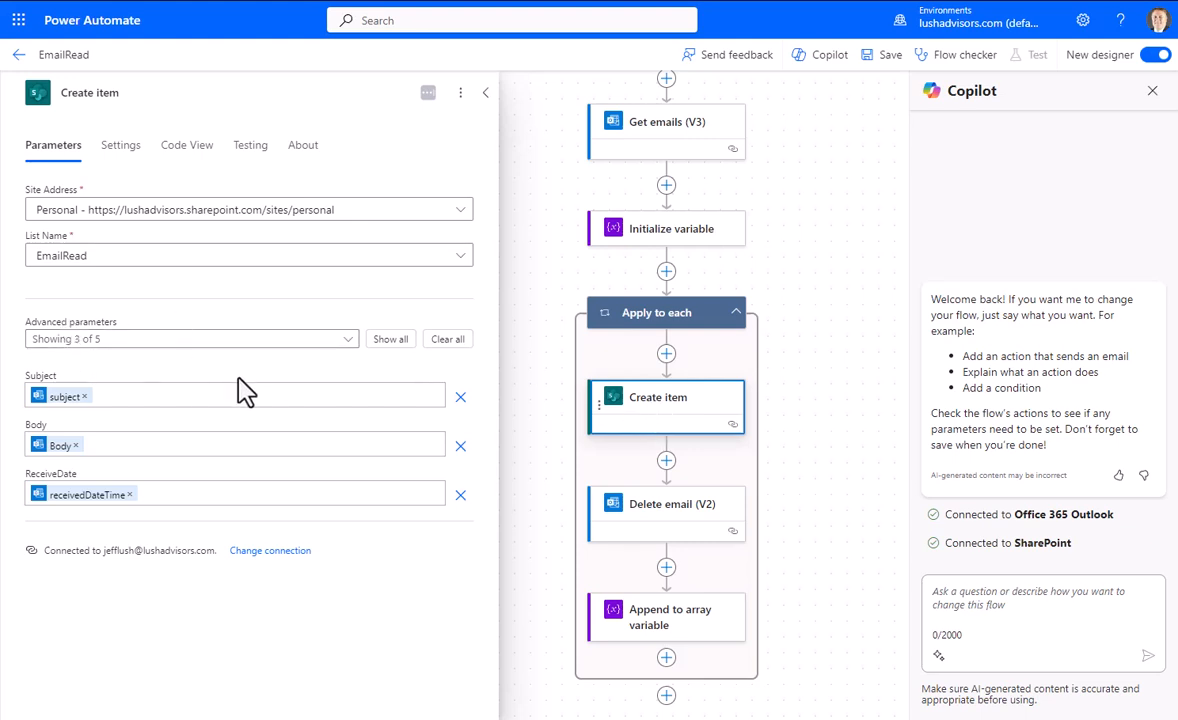
{"action": "key", "text": "alt+Tab"}
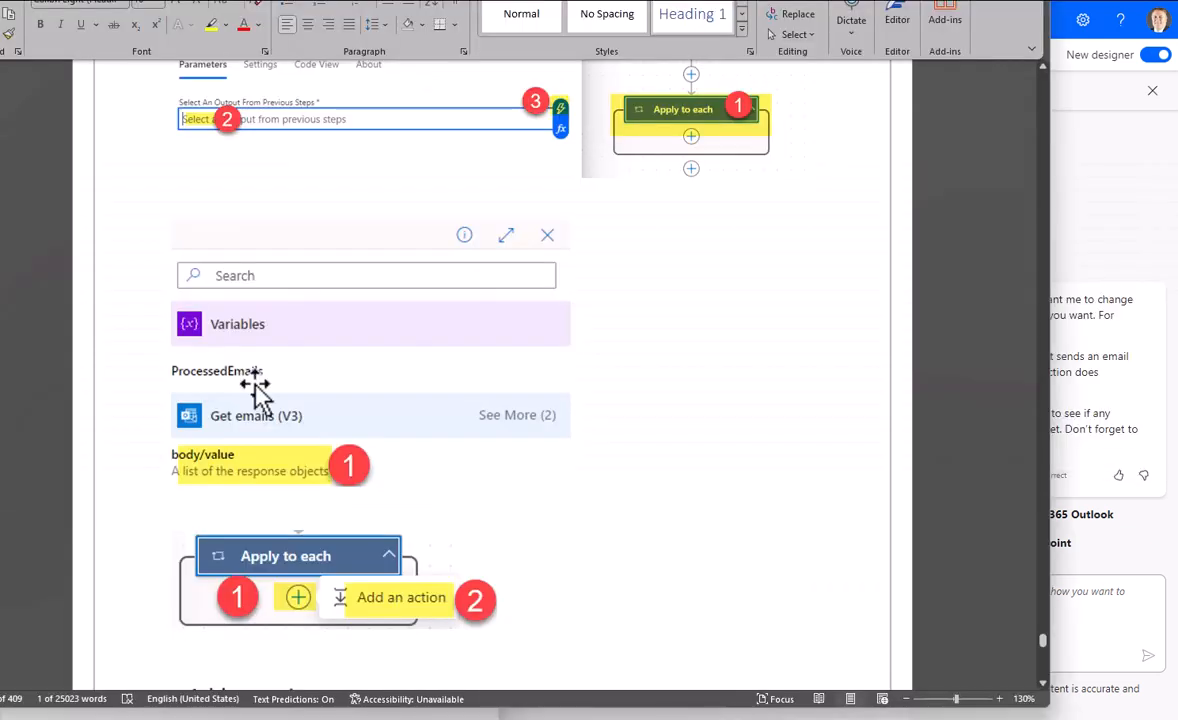
Review the Word guide's instructions for adding Create item and setting its Site Address, List Name, advanced parameters and Subject
{"action": "scroll", "coordinate": [386, 405], "scroll_direction": "down", "scroll_amount": 8}
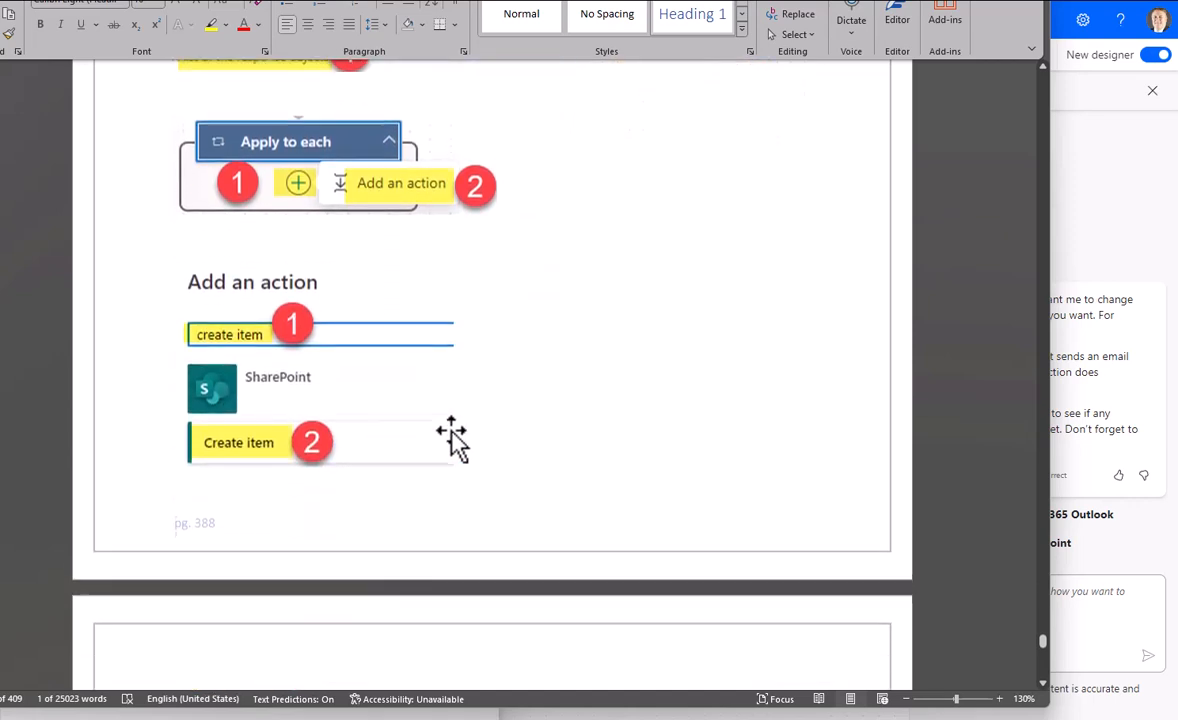
{"action": "scroll", "coordinate": [457, 432], "scroll_direction": "up", "scroll_amount": 2}
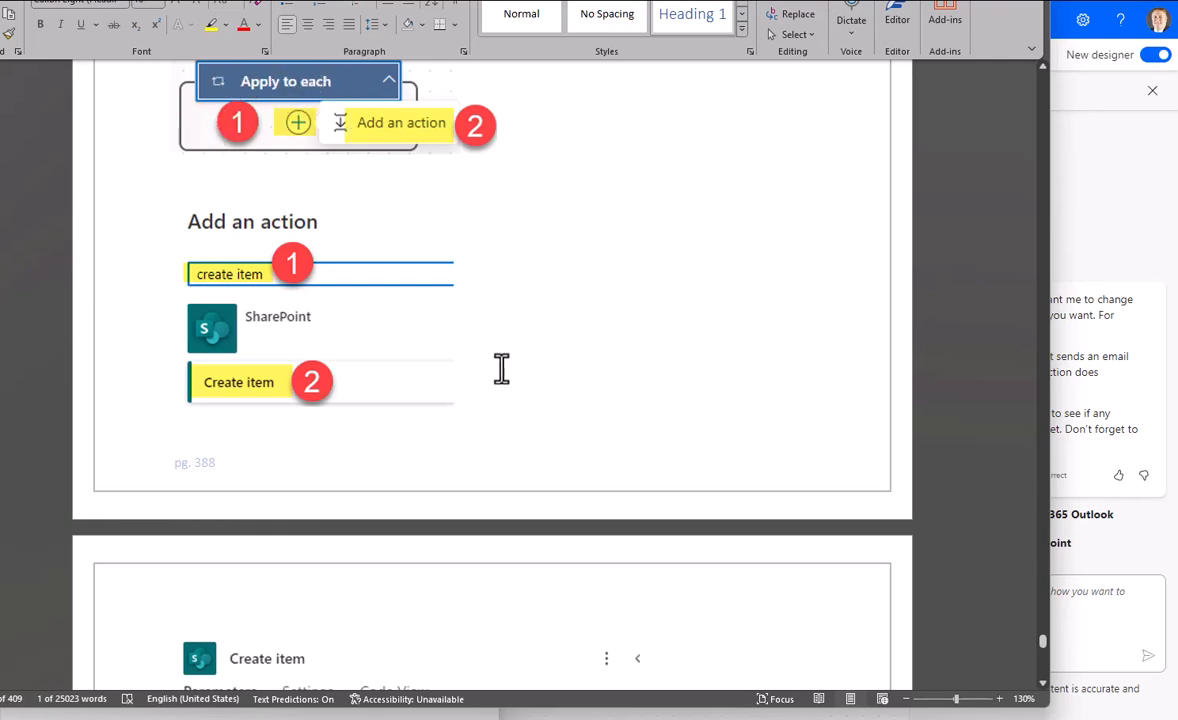
{"action": "scroll", "coordinate": [337, 400], "scroll_direction": "down", "scroll_amount": 5}
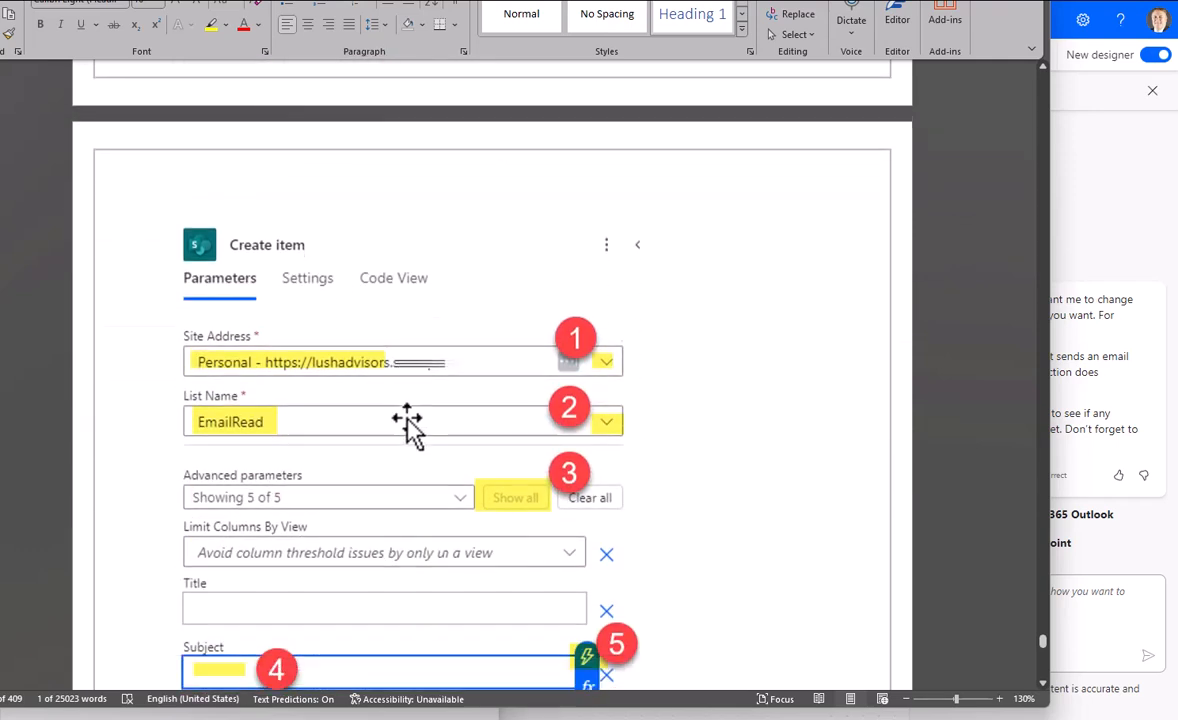
{"action": "scroll", "coordinate": [407, 418], "scroll_direction": "down", "scroll_amount": 1}
{"action": "scroll", "coordinate": [409, 420], "scroll_direction": "up", "scroll_amount": 1}
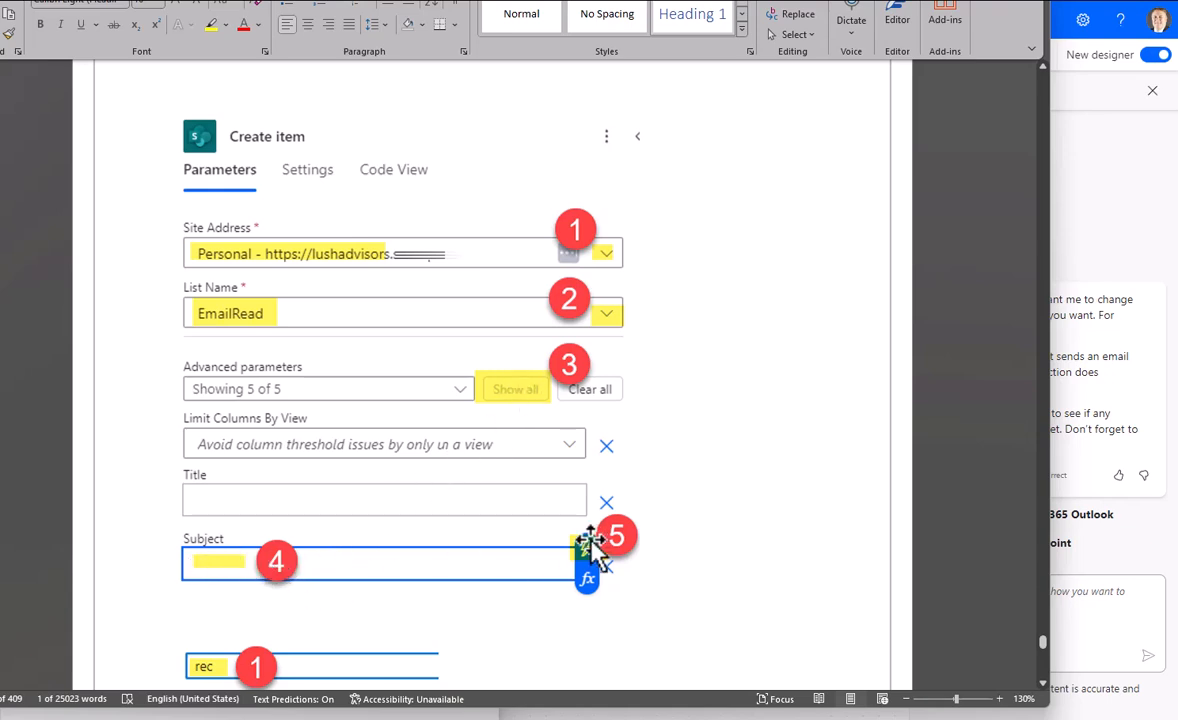
{"action": "scroll", "coordinate": [702, 436], "scroll_direction": "down", "scroll_amount": 4}
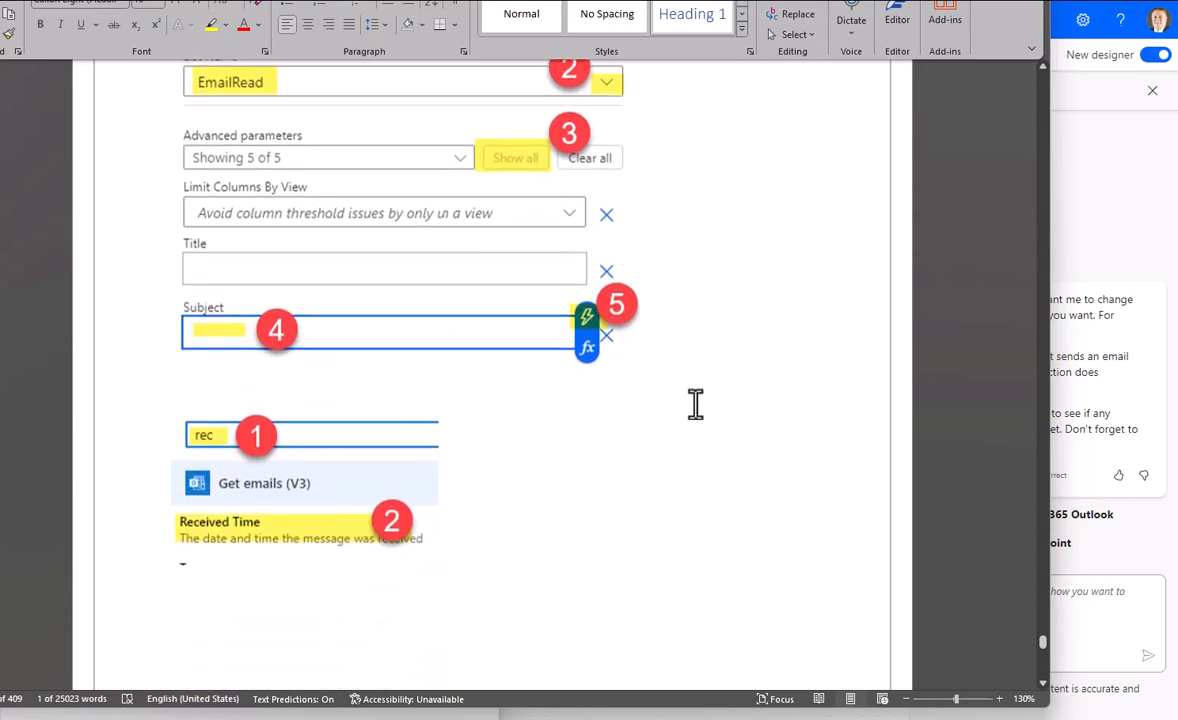
{"action": "scroll", "coordinate": [593, 370], "scroll_direction": "up", "scroll_amount": 2}
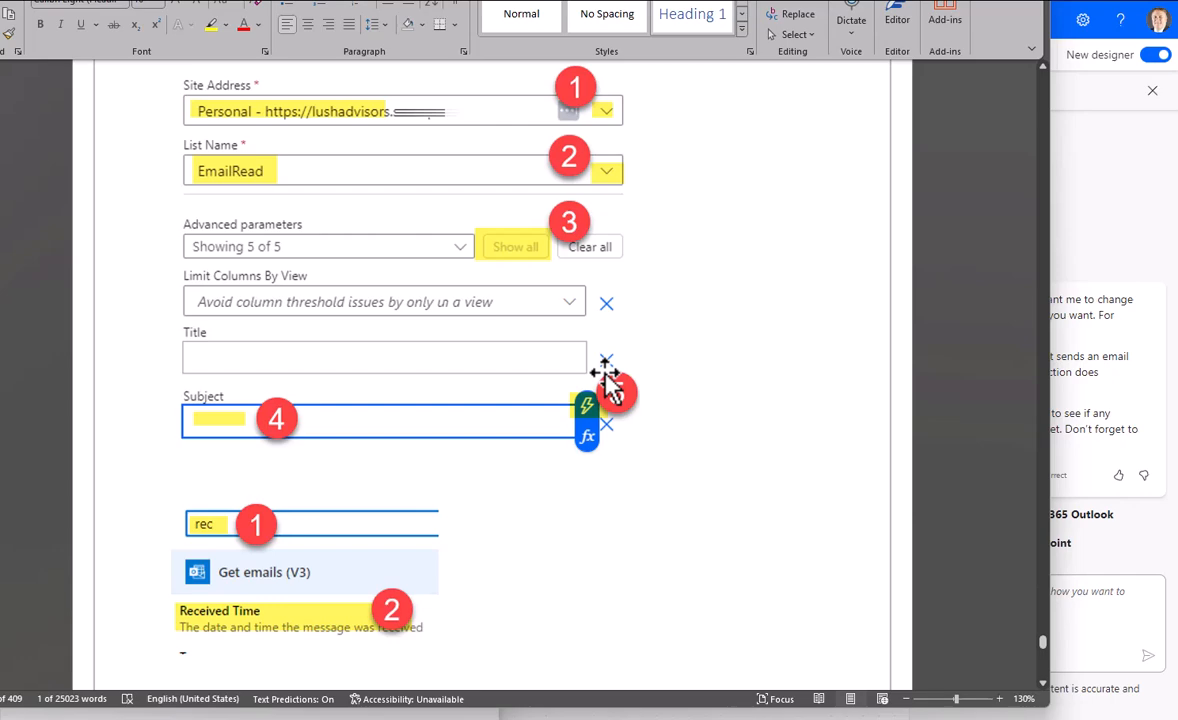
Switch to Power Automate, check the Site Address choices of Create item and show all of its advanced parameters
{"action": "key", "text": "alt+Tab"}
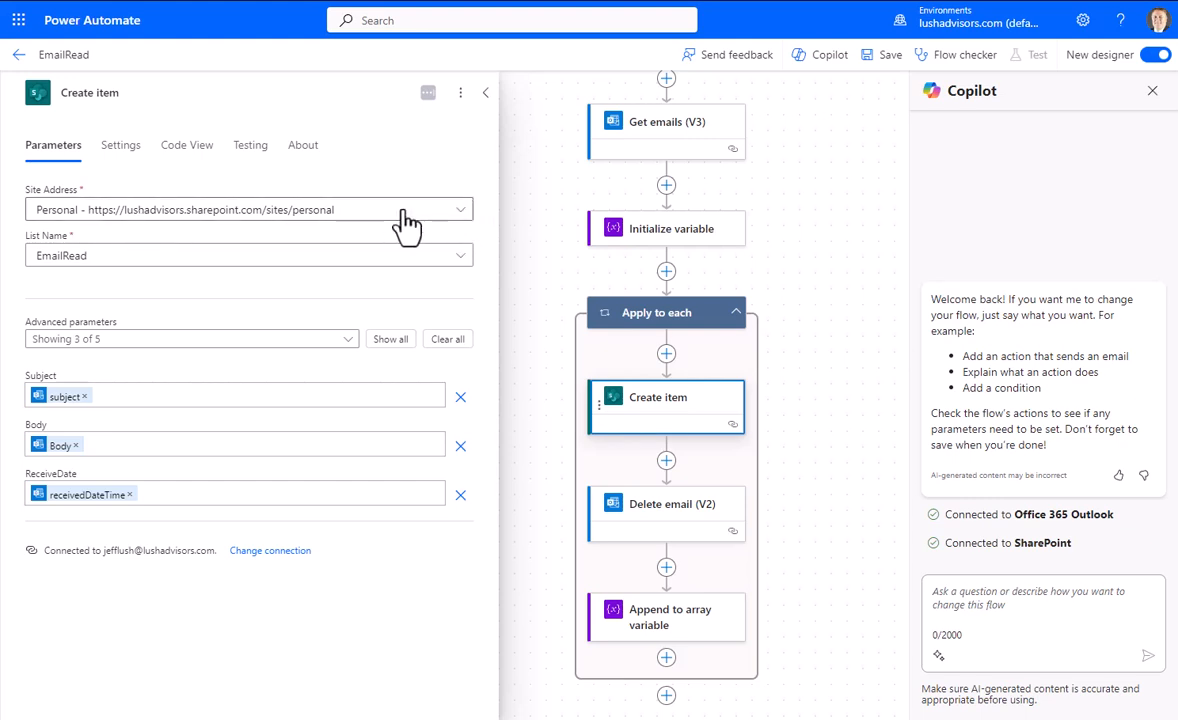
{"action": "left_click", "coordinate": [460, 212]}
{"action": "left_click", "coordinate": [400, 158]}
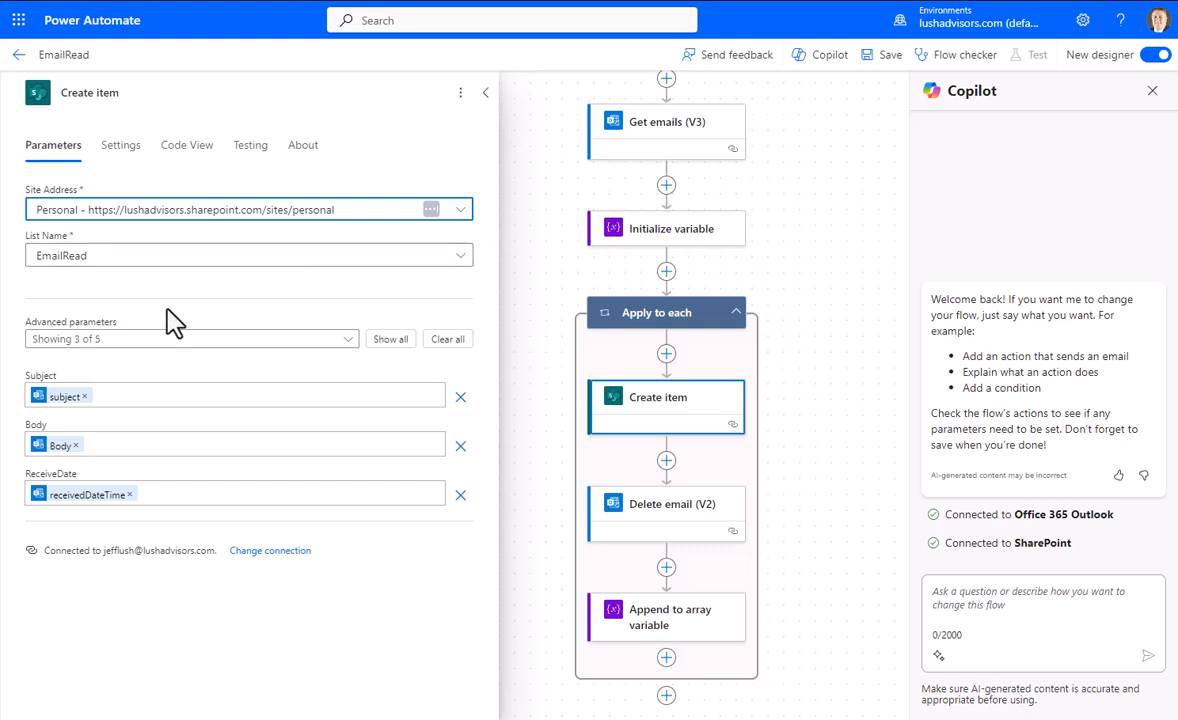
{"action": "left_click", "coordinate": [395, 344]}
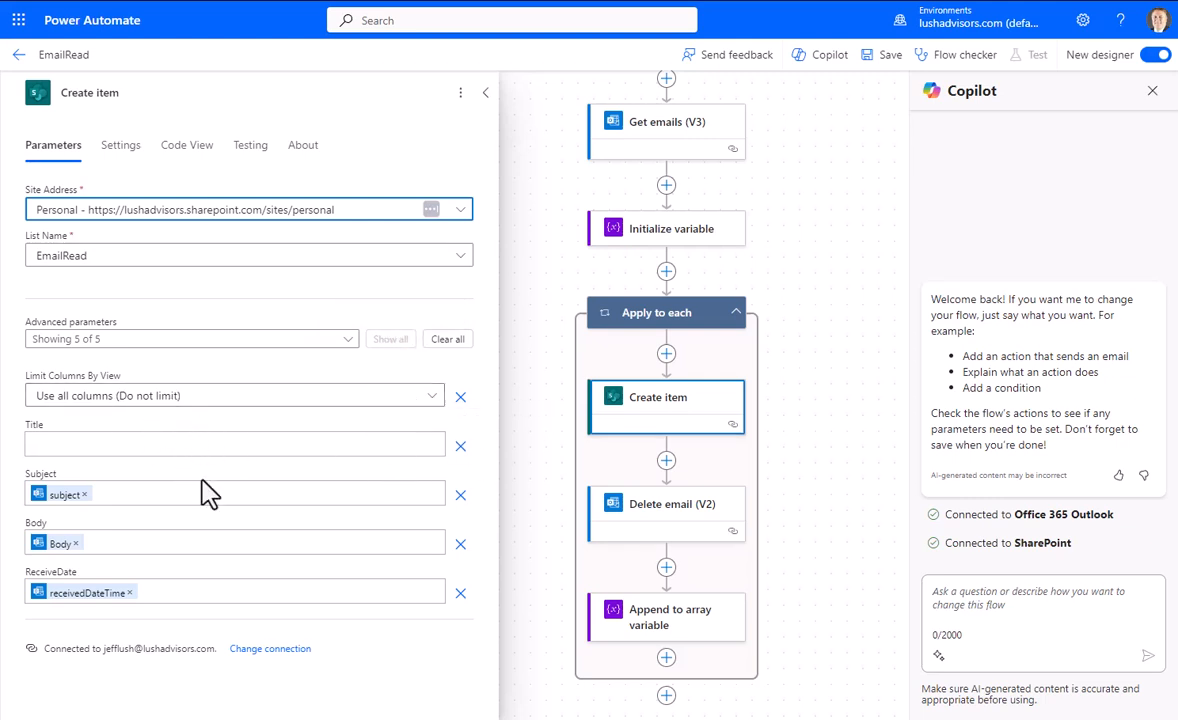
Search the dynamic content for Create item's Subject field with "su" and close the picker without choosing anything
{"action": "left_click", "coordinate": [128, 493]}
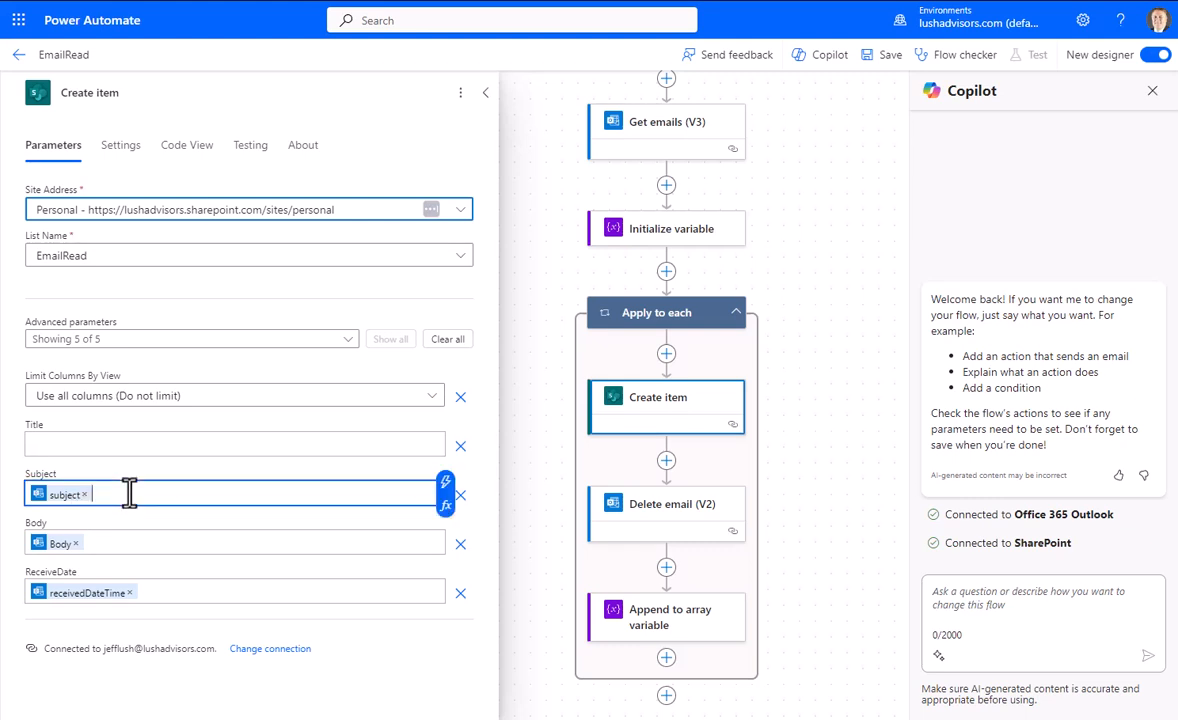
{"action": "left_click", "coordinate": [446, 484]}
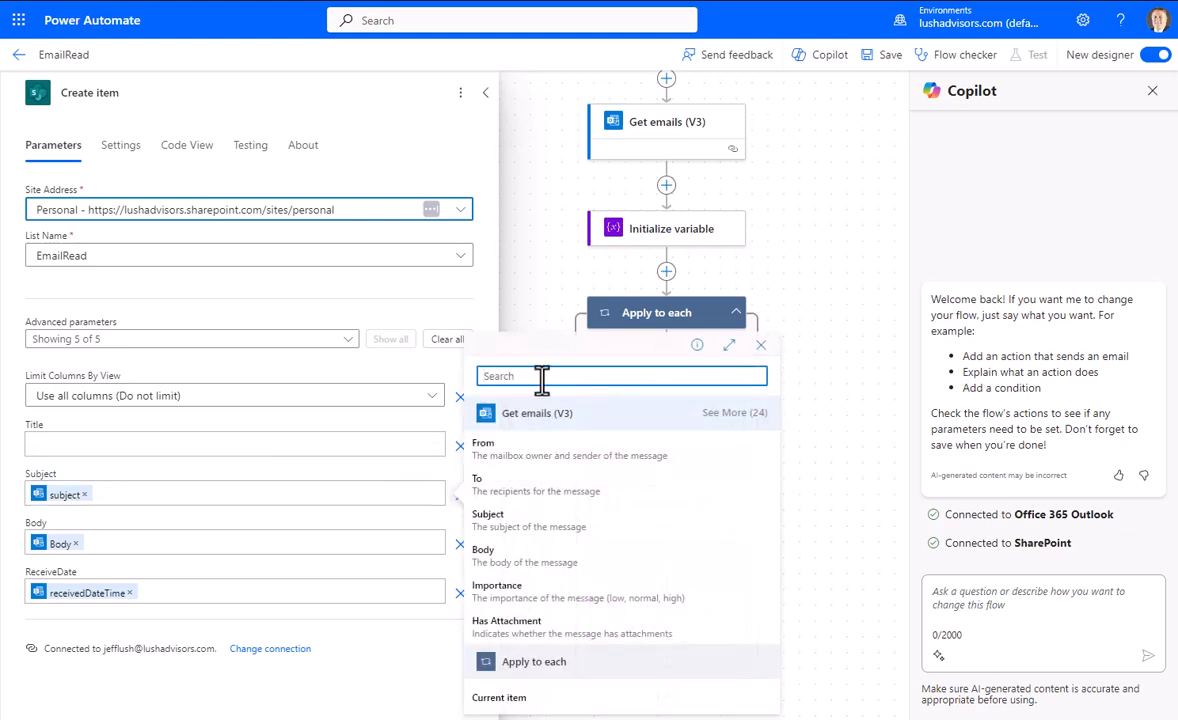
{"action": "type", "text": "sb"}
{"action": "key", "text": "BackSpace"}
{"action": "type", "text": "u"}
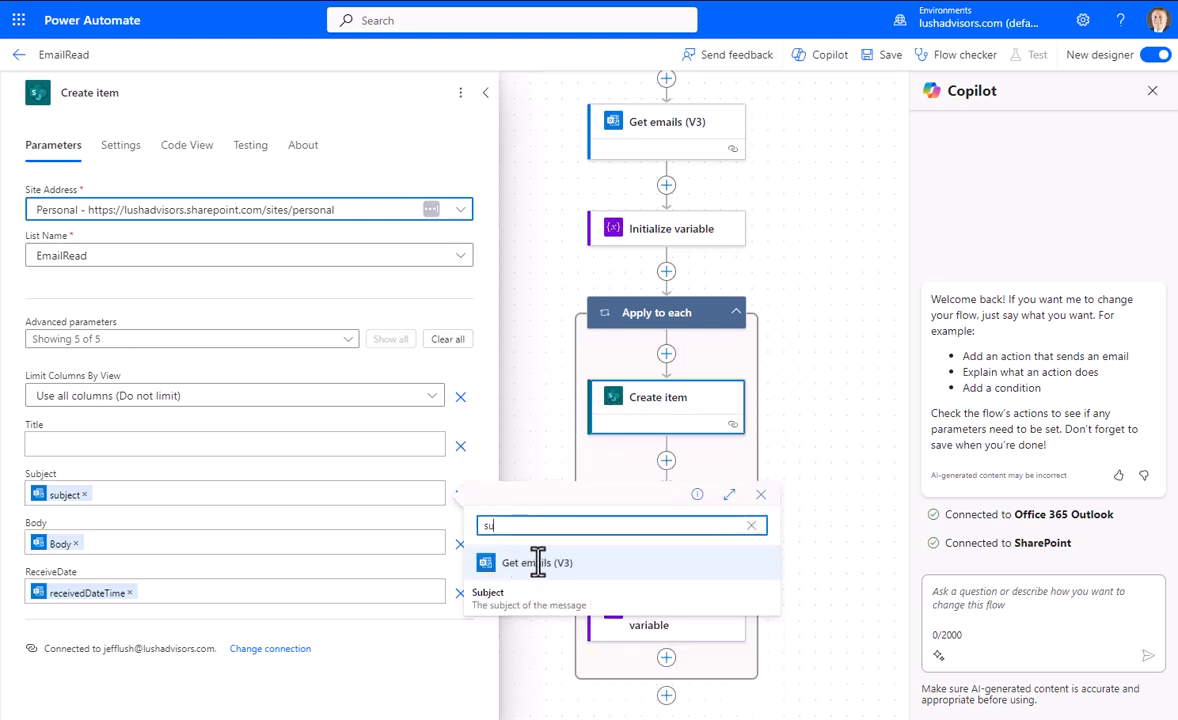
{"action": "left_click", "coordinate": [761, 494]}
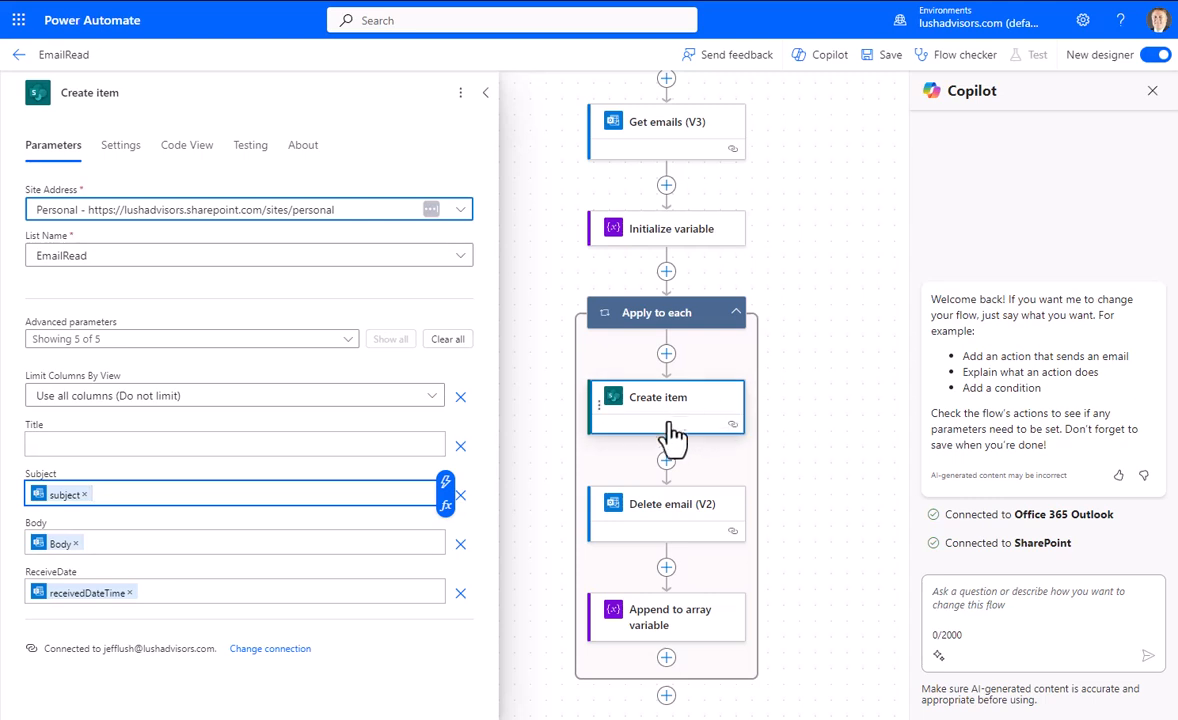
Show all advanced parameters of Delete email (V2), search the Message Id dynamic content for "ID" and close the picker without choosing anything
{"action": "left_click", "coordinate": [657, 530]}
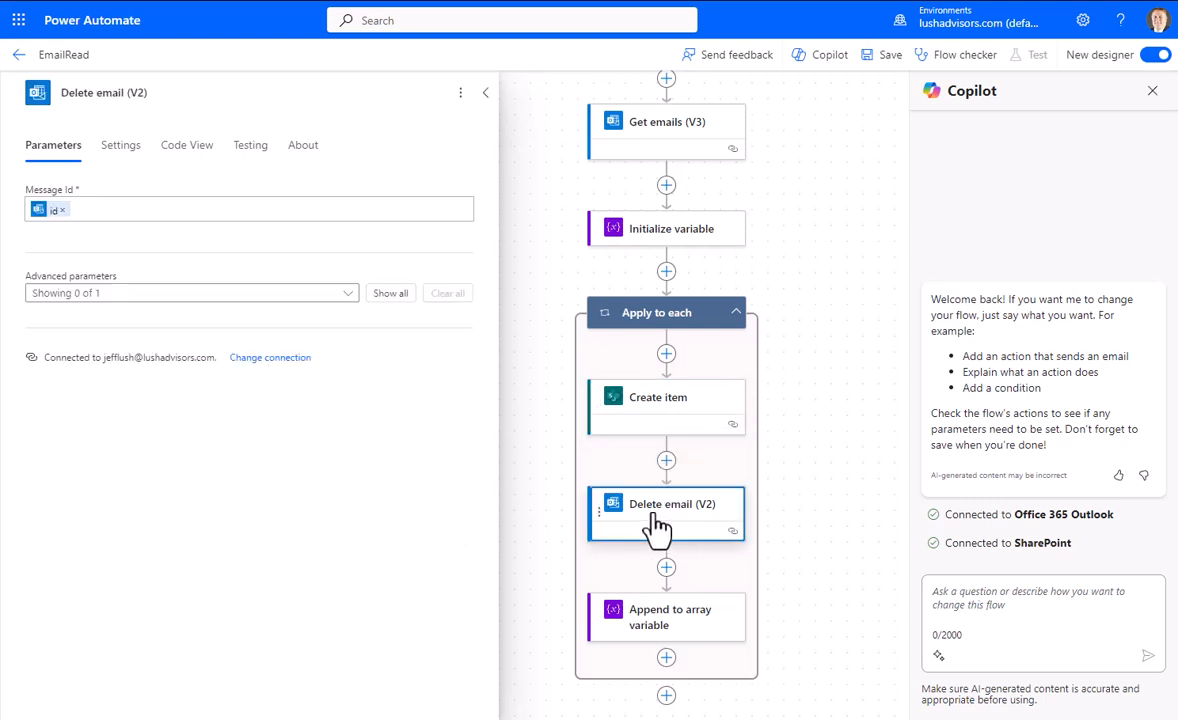
{"action": "left_click", "coordinate": [392, 295]}
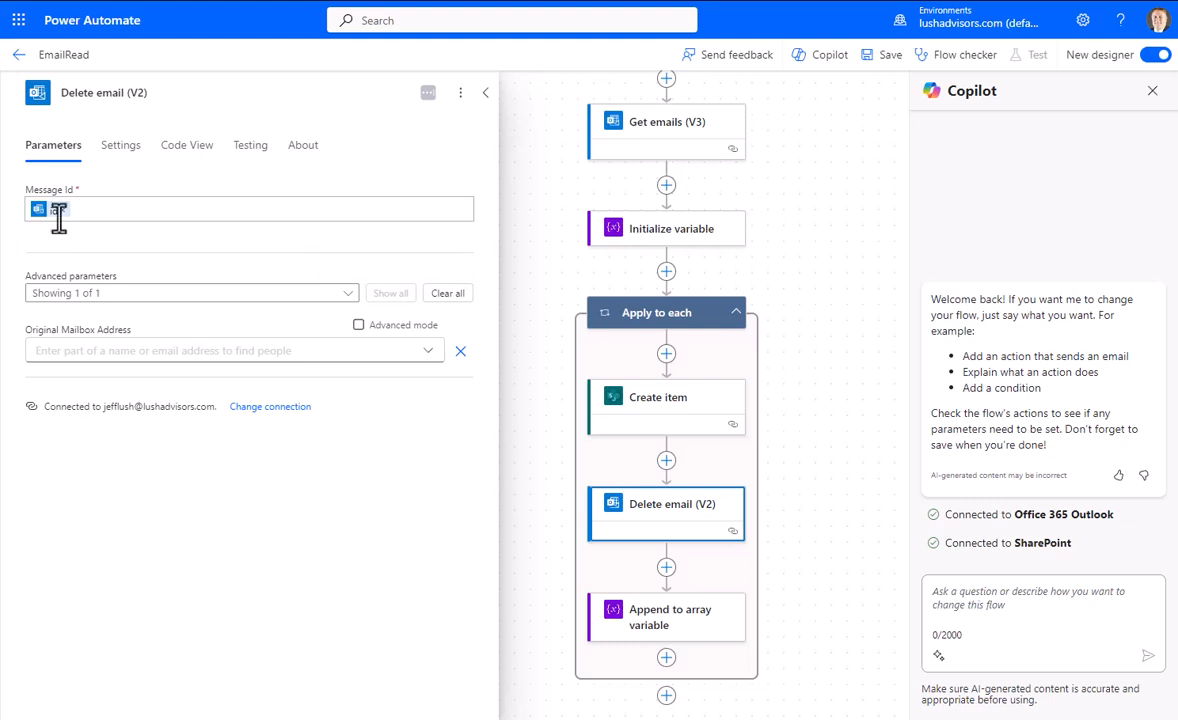
{"action": "left_click", "coordinate": [87, 209]}
{"action": "left_click", "coordinate": [474, 199]}
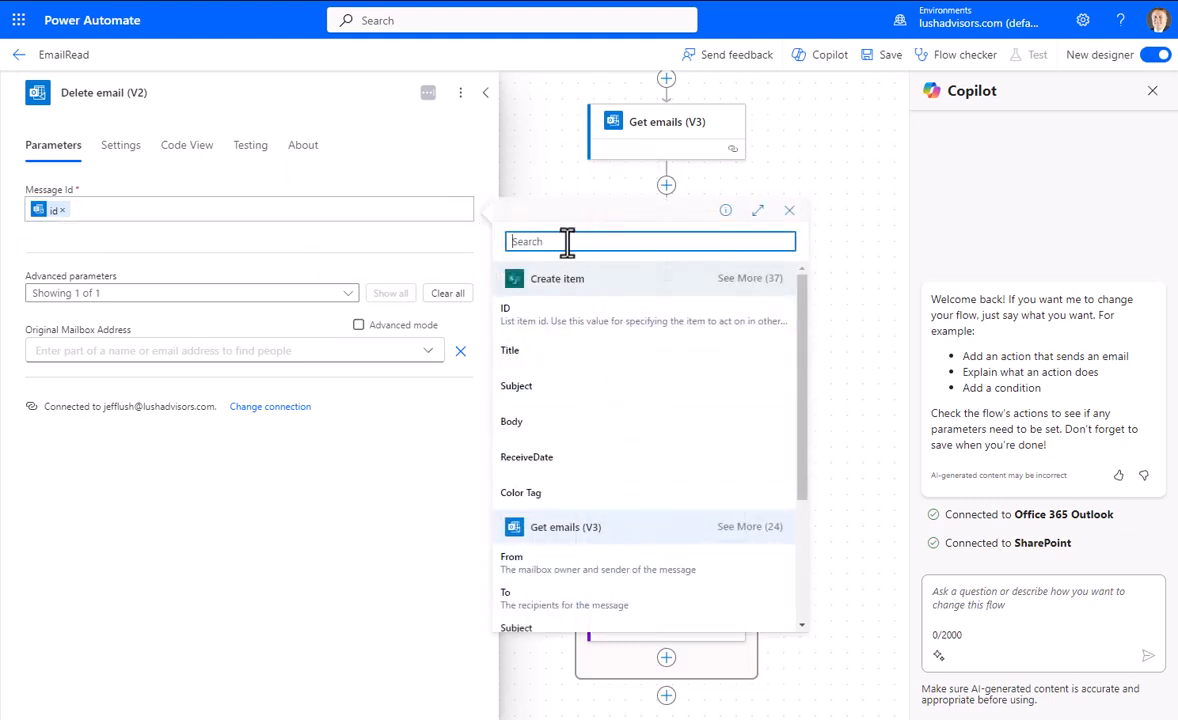
{"action": "type", "text": "ID"}
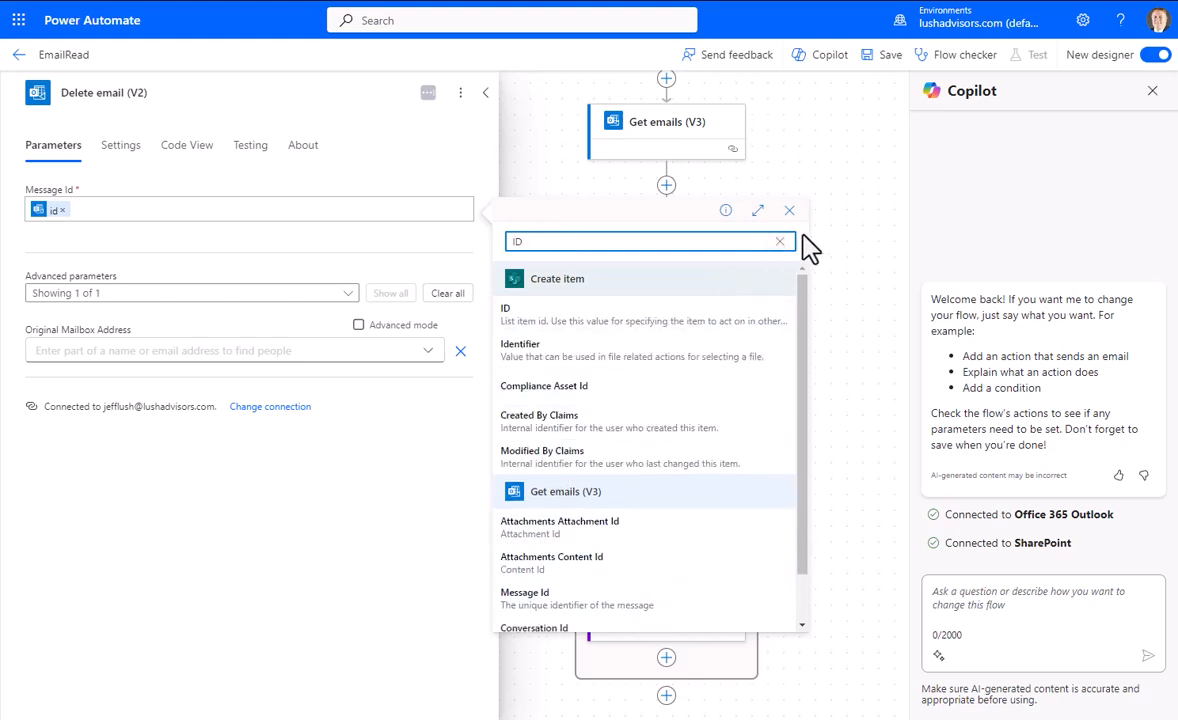
{"action": "left_click", "coordinate": [791, 212]}
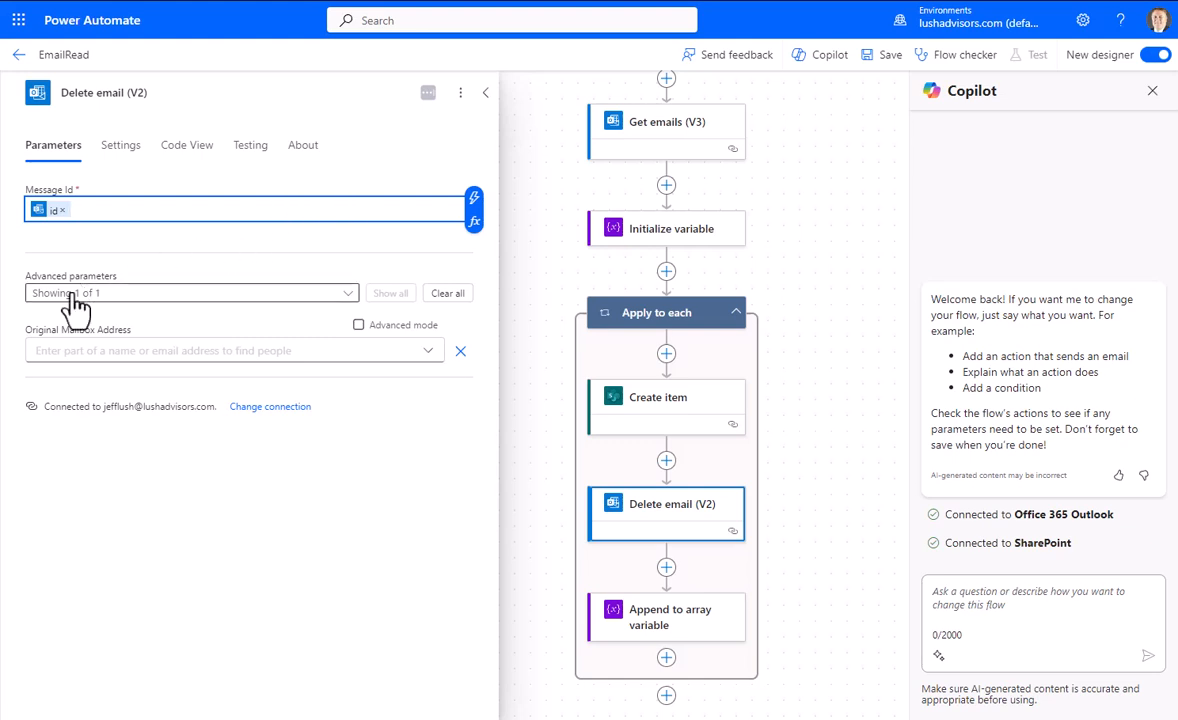
{"action": "left_click", "coordinate": [300, 432]}
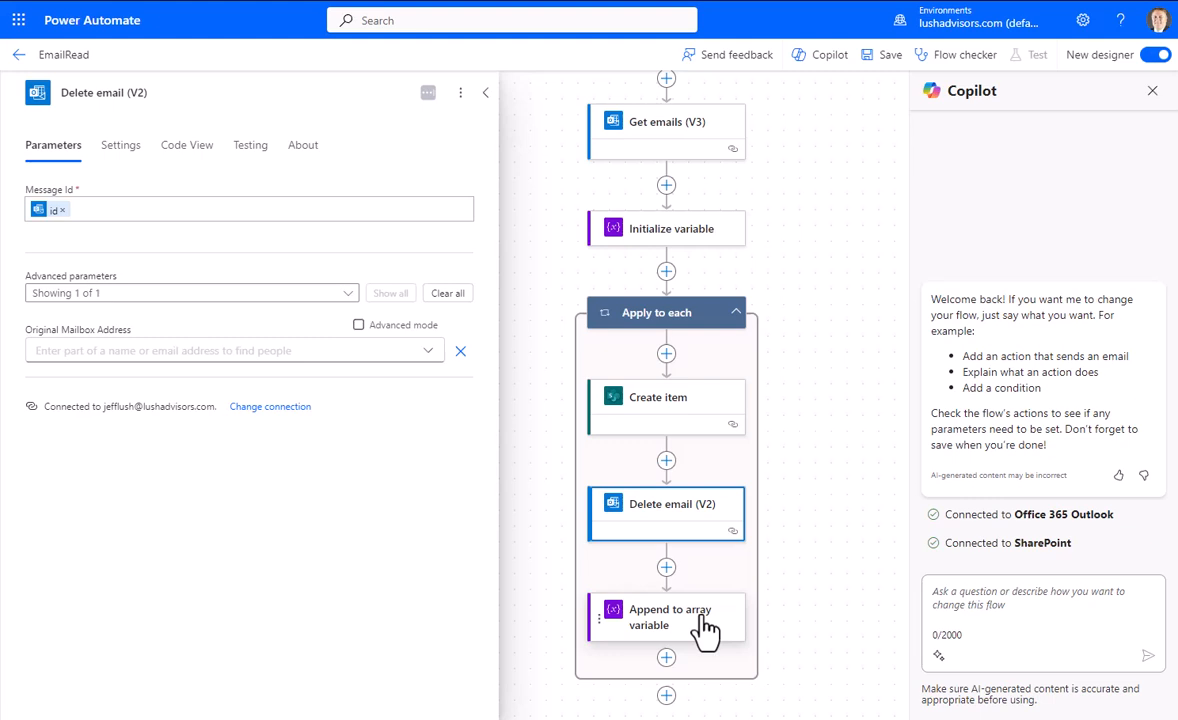
Examine the Name and Value parameters of Append to array variable and compare them with the Initialize variable action
{"action": "left_click", "coordinate": [676, 625]}
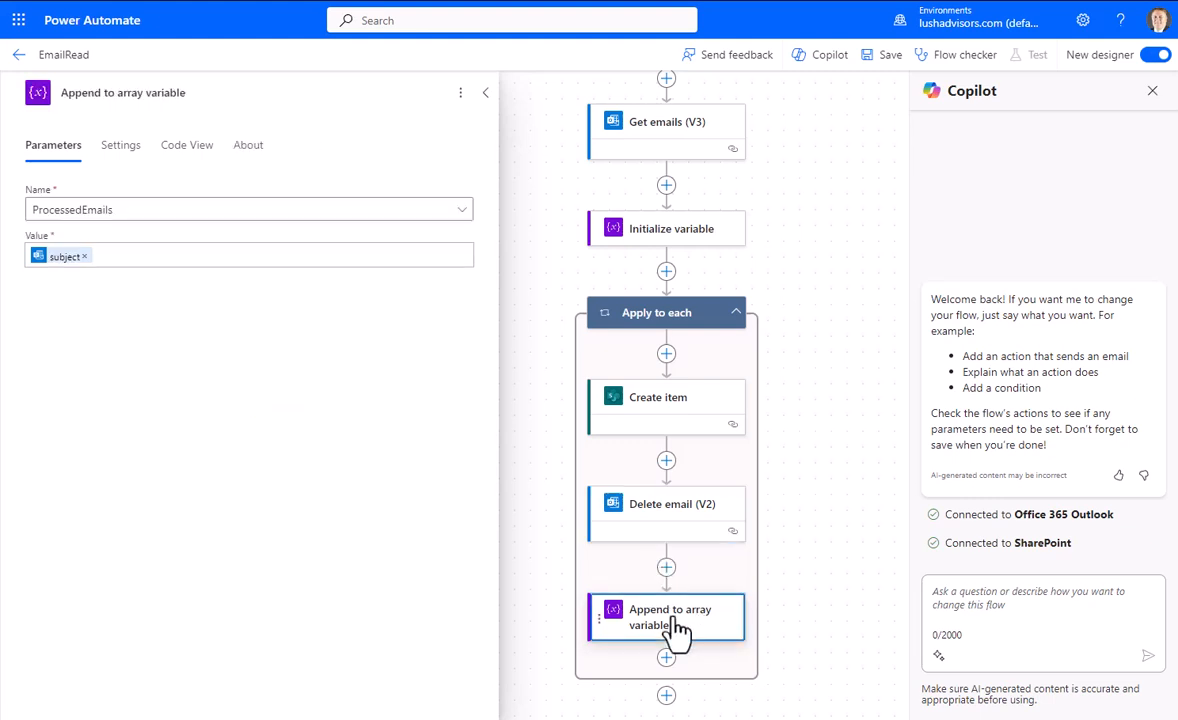
{"action": "left_click", "coordinate": [128, 257]}
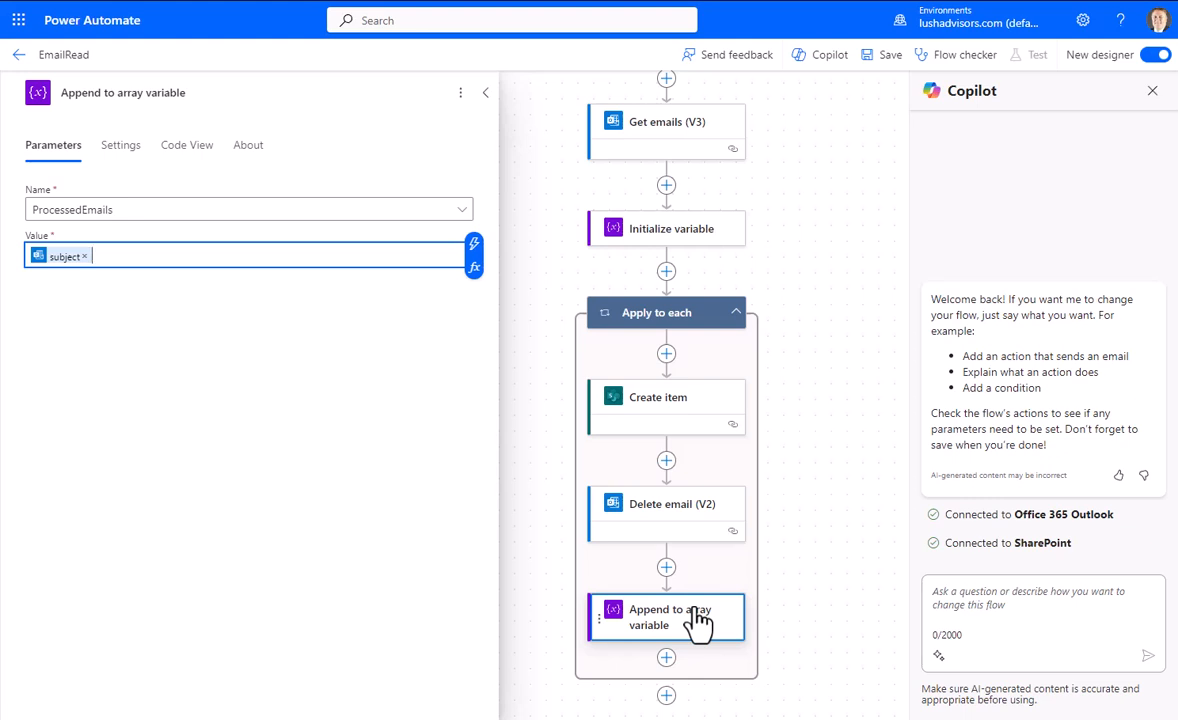
{"action": "left_click", "coordinate": [654, 237]}
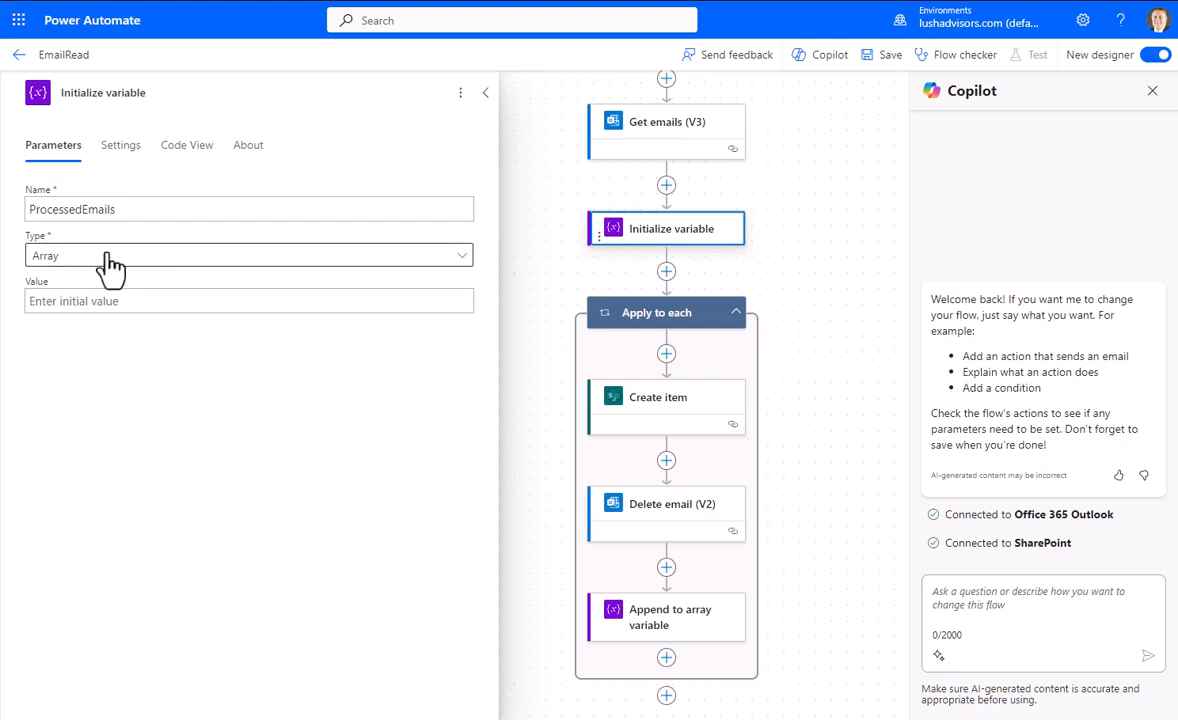
{"action": "left_click", "coordinate": [625, 615]}
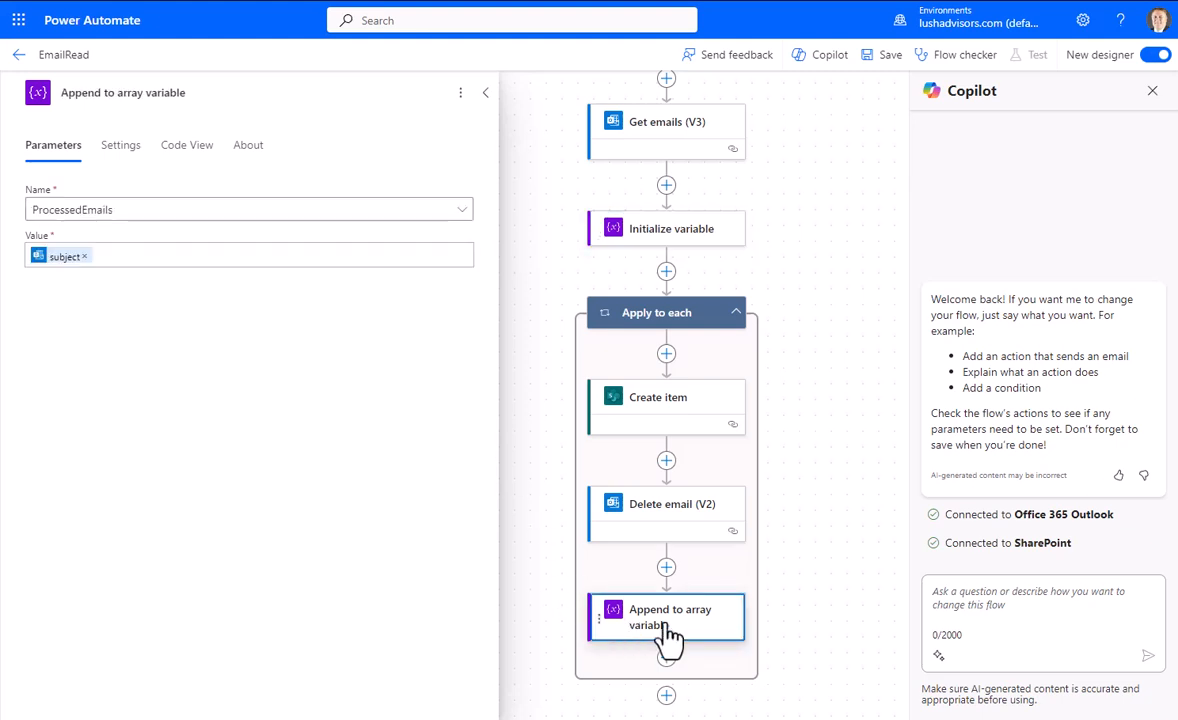
Review the flow's whole sequence of actions from the Recurrence trigger down to Append to array variable
{"action": "scroll", "coordinate": [715, 486], "scroll_direction": "down", "scroll_amount": 3}
{"action": "scroll", "coordinate": [737, 421], "scroll_direction": "down", "scroll_amount": 5}
{"action": "scroll", "coordinate": [763, 494], "scroll_direction": "up", "scroll_amount": 6}
{"action": "scroll", "coordinate": [765, 494], "scroll_direction": "up", "scroll_amount": 10}
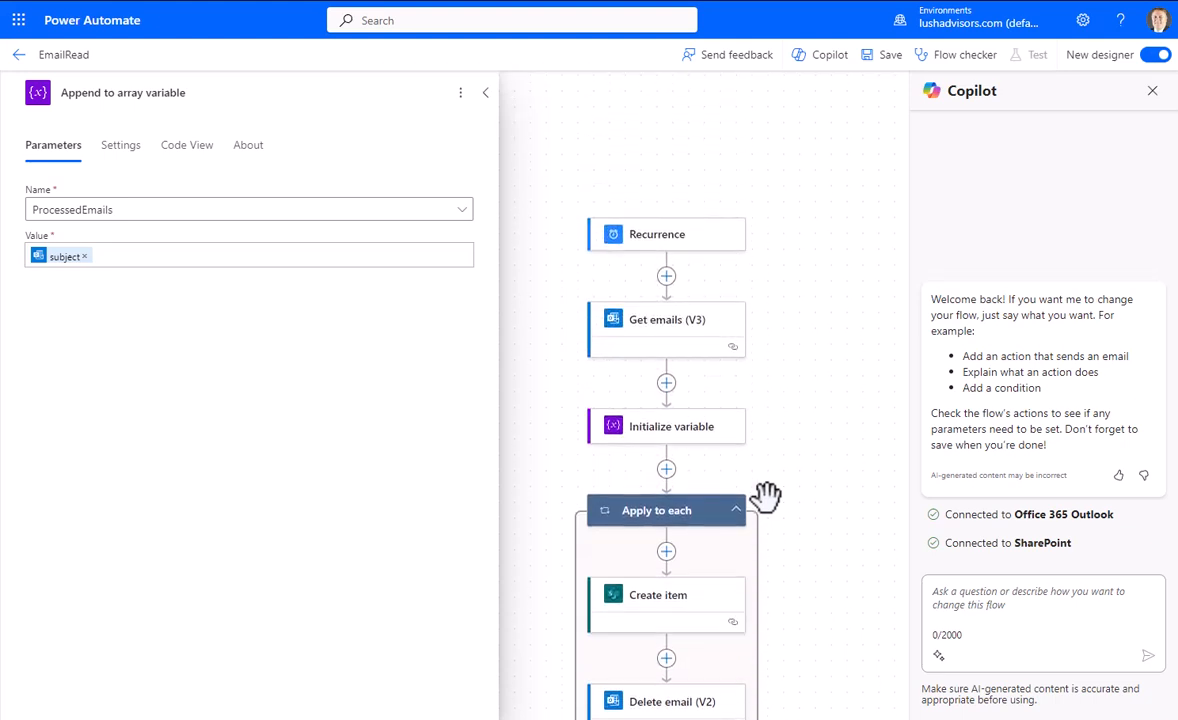
{"action": "scroll", "coordinate": [765, 494], "scroll_direction": "down", "scroll_amount": 9}
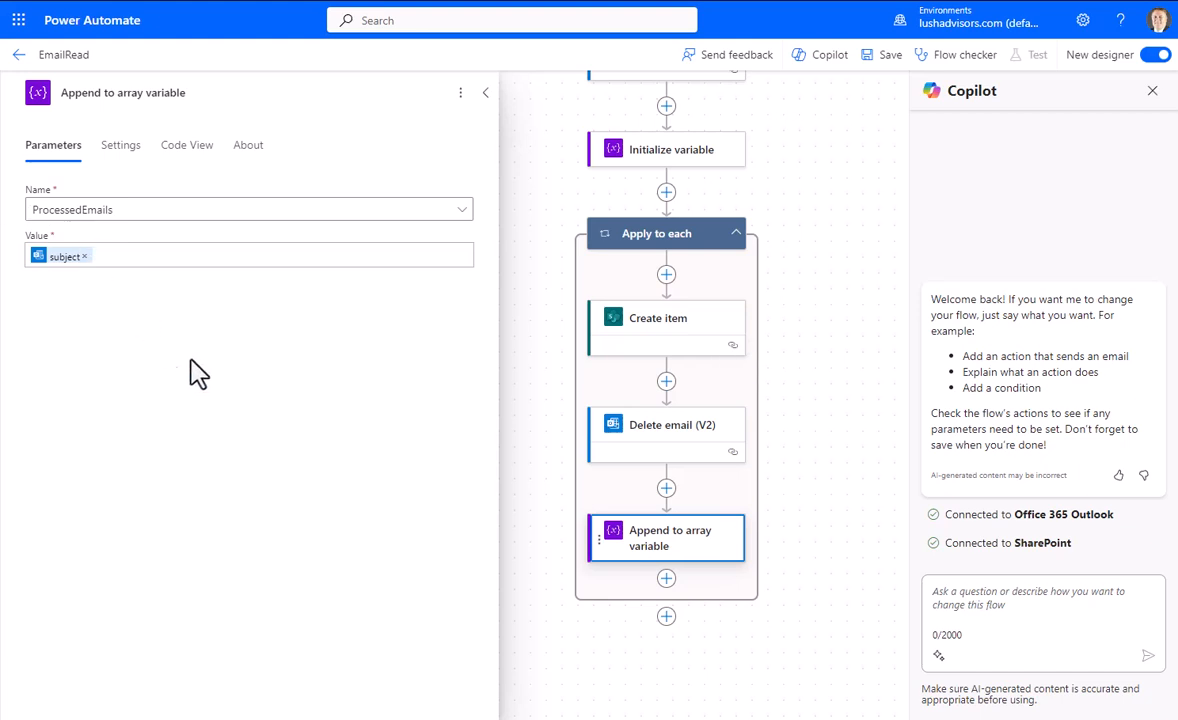
{"action": "scroll", "coordinate": [657, 284], "scroll_direction": "up", "scroll_amount": 3}
{"action": "scroll", "coordinate": [662, 285], "scroll_direction": "down", "scroll_amount": 2}
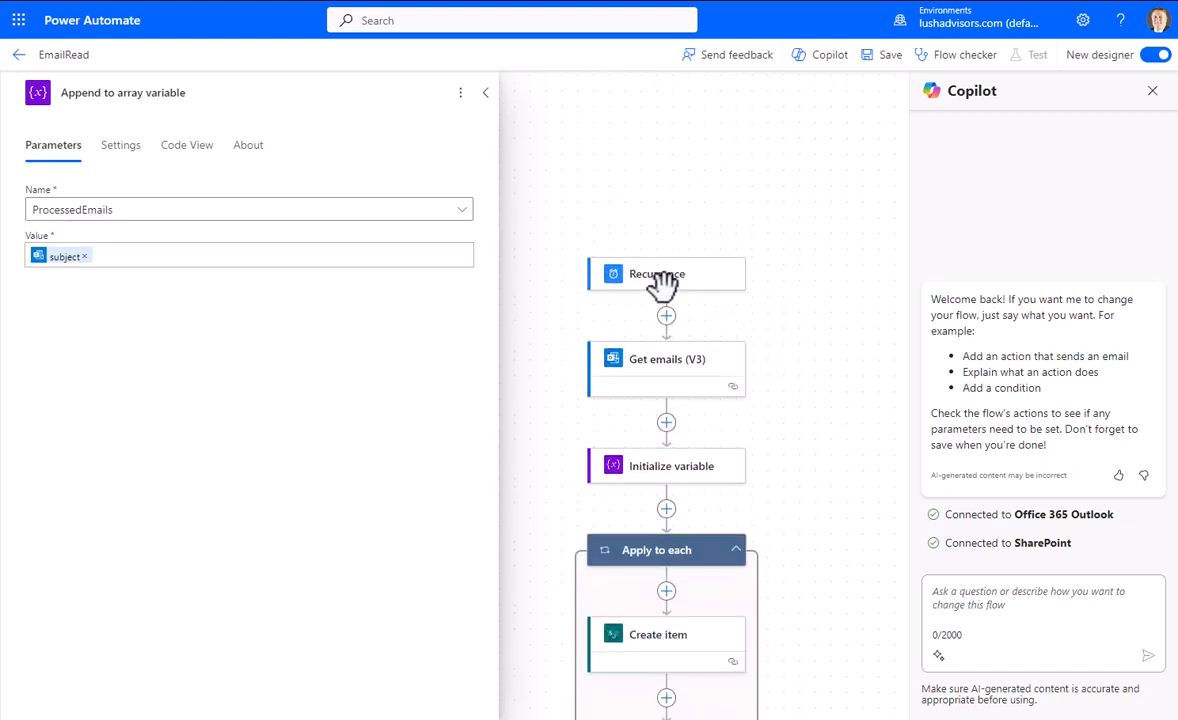